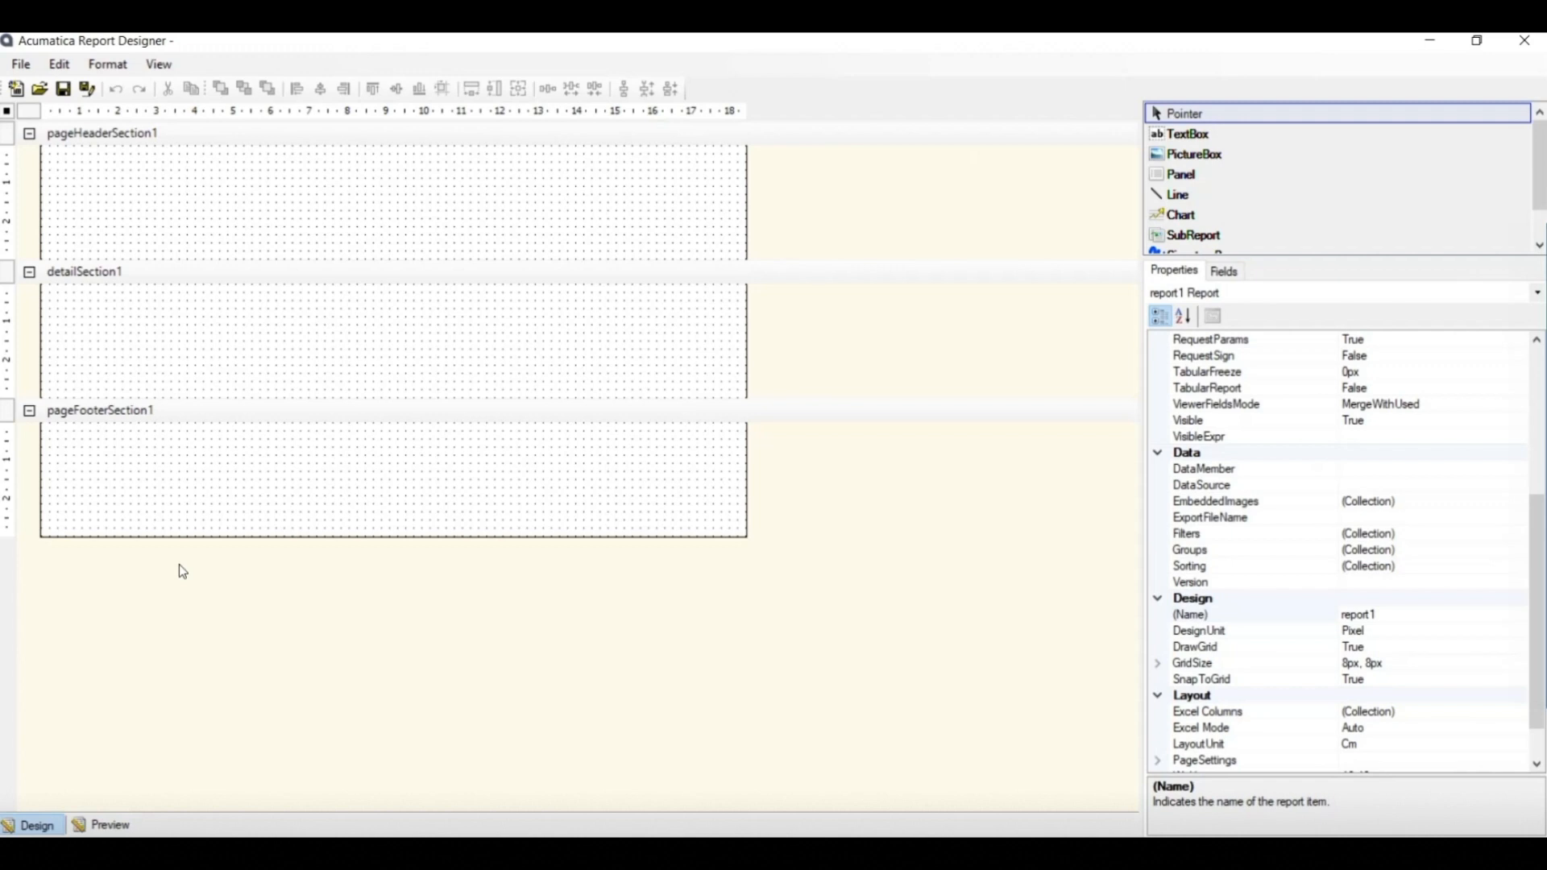
pyautogui.click(93, 832)
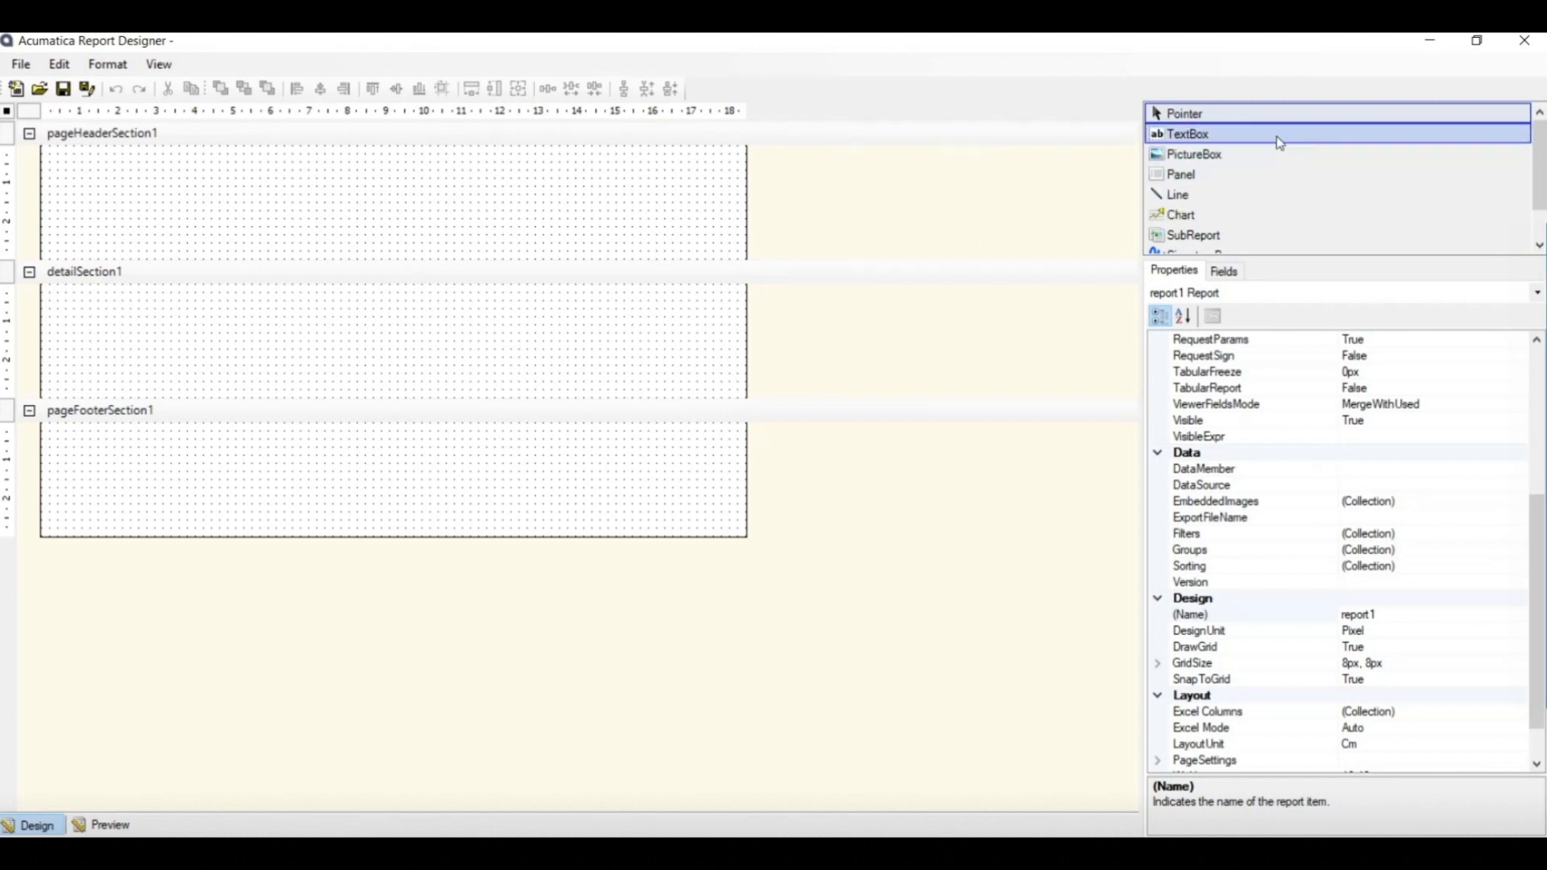
# Add a text box about 128 × 24 px near the middle of the page header section, containing REPORT.
pyautogui.moveTo(1281, 144); pyautogui.dragTo(348, 182)
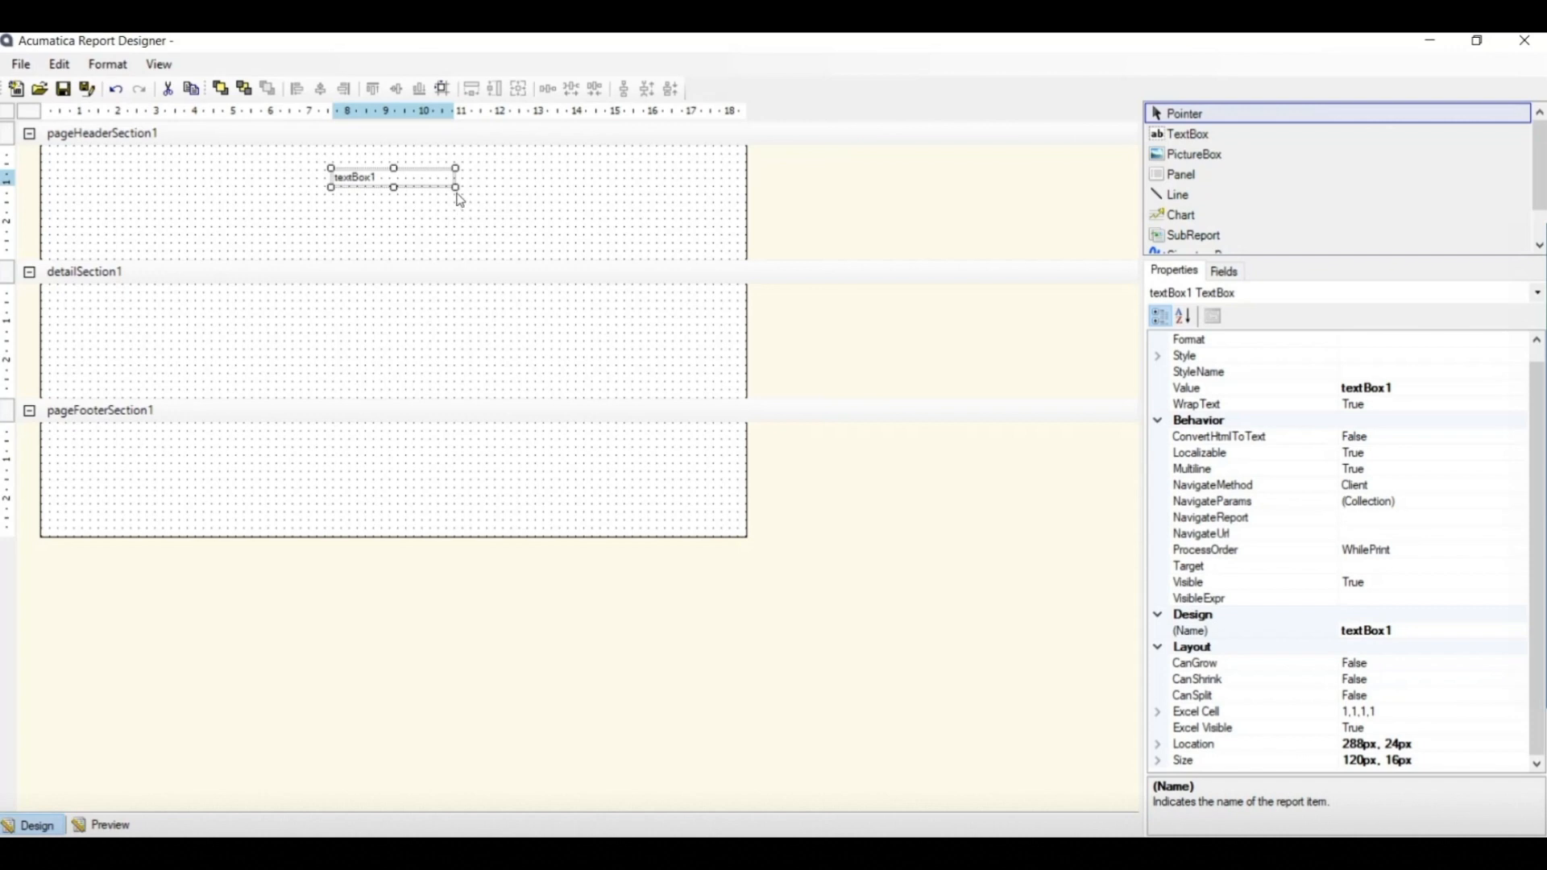
pyautogui.moveTo(456, 188); pyautogui.dragTo(465, 195)
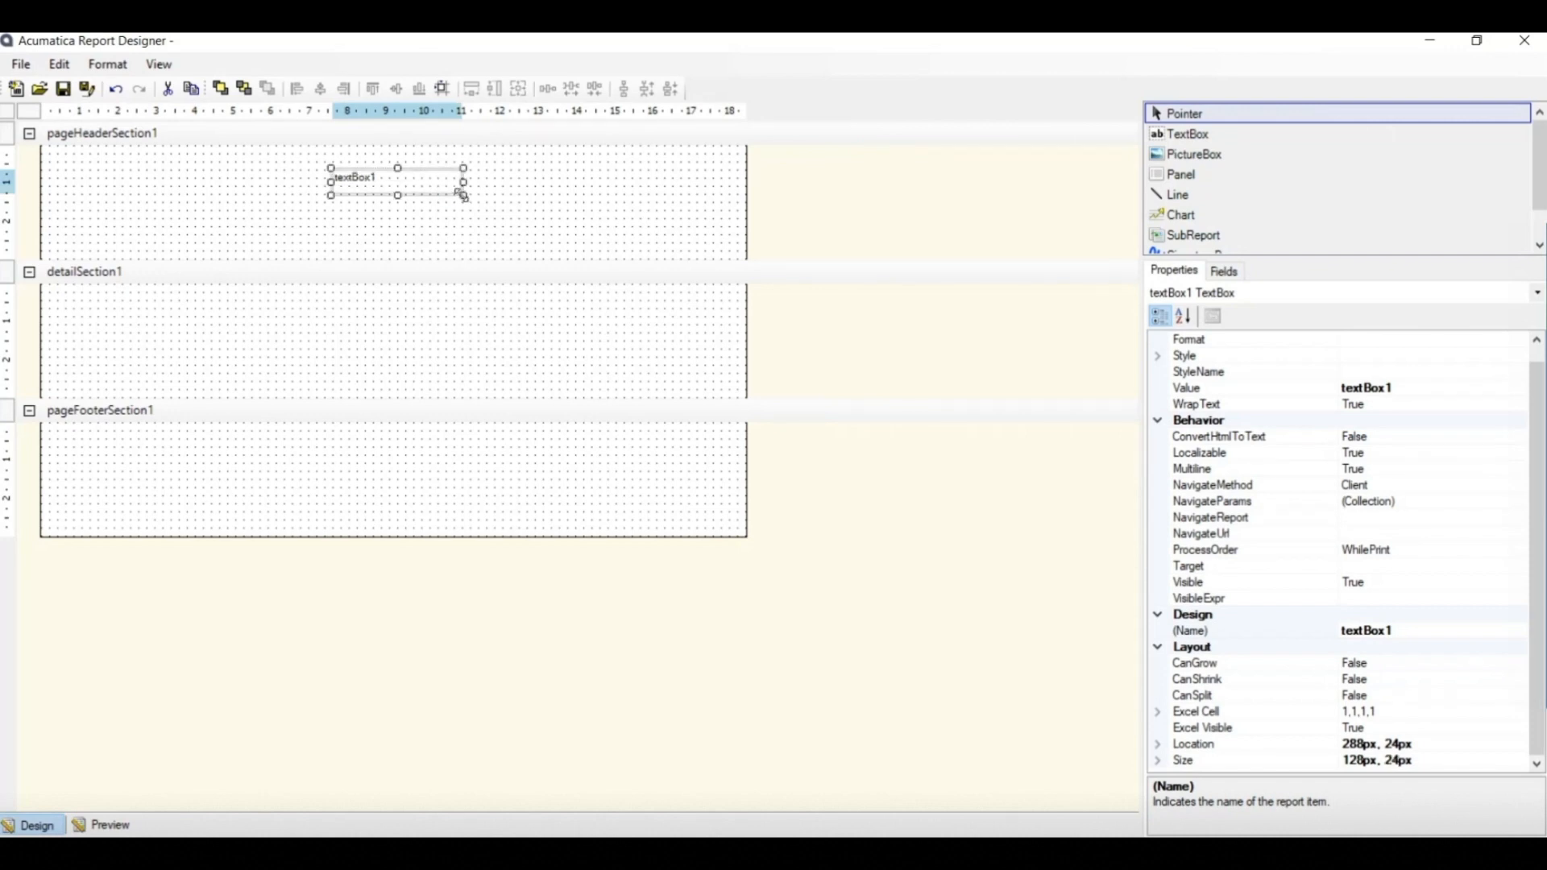
pyautogui.doubleClick(440, 181)
pyautogui.write('REPORT')
pyautogui.click(486, 184)
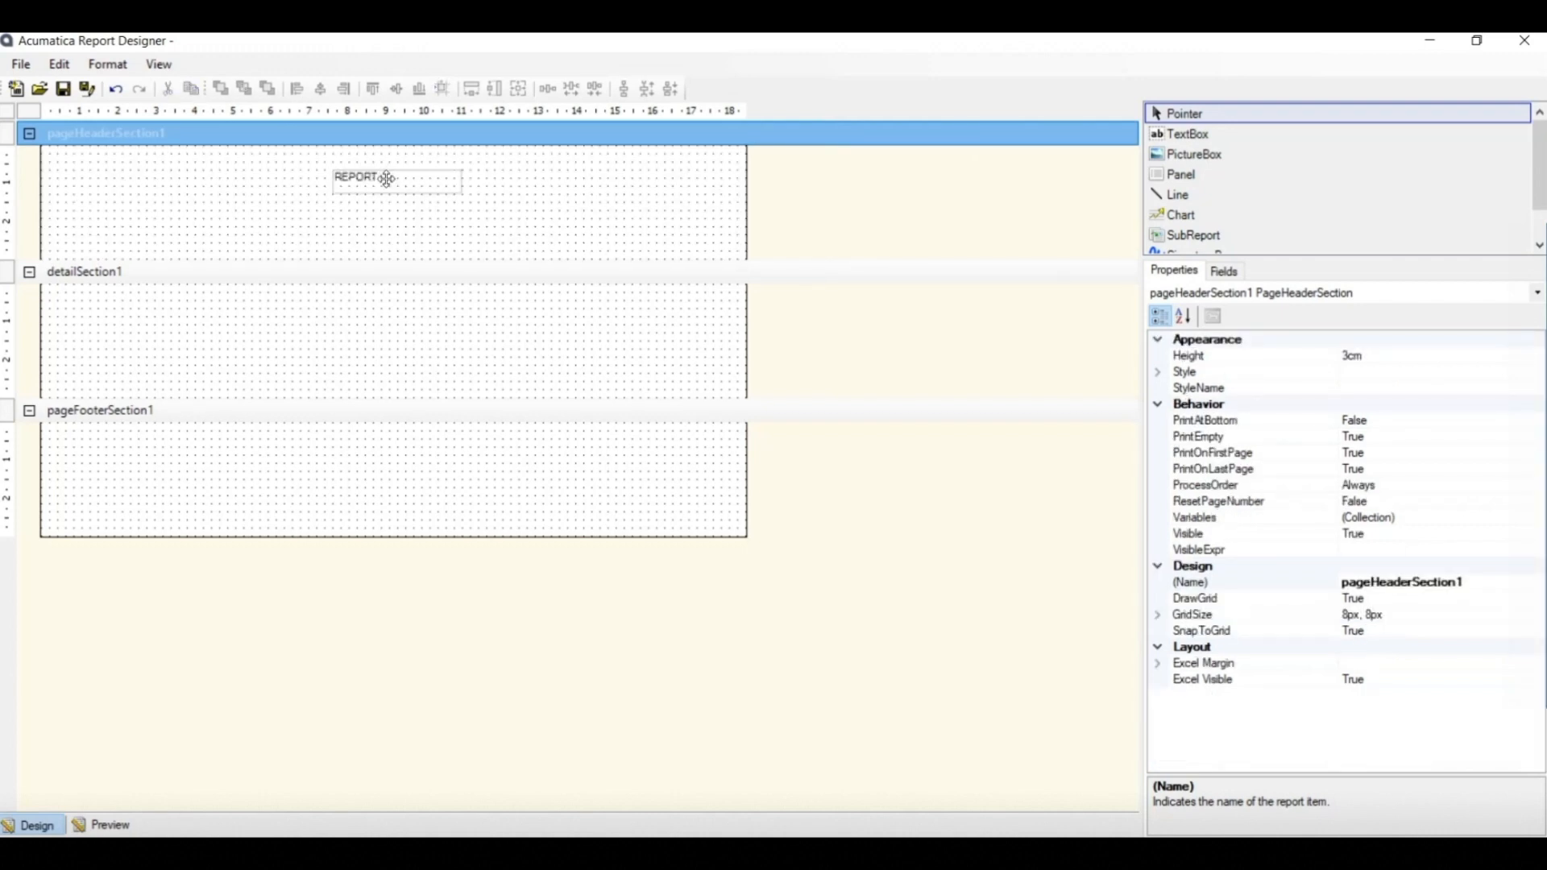
# Set the REPORT text box's font size to 30px and enlarge the box to fit the text.
pyautogui.click(386, 178)
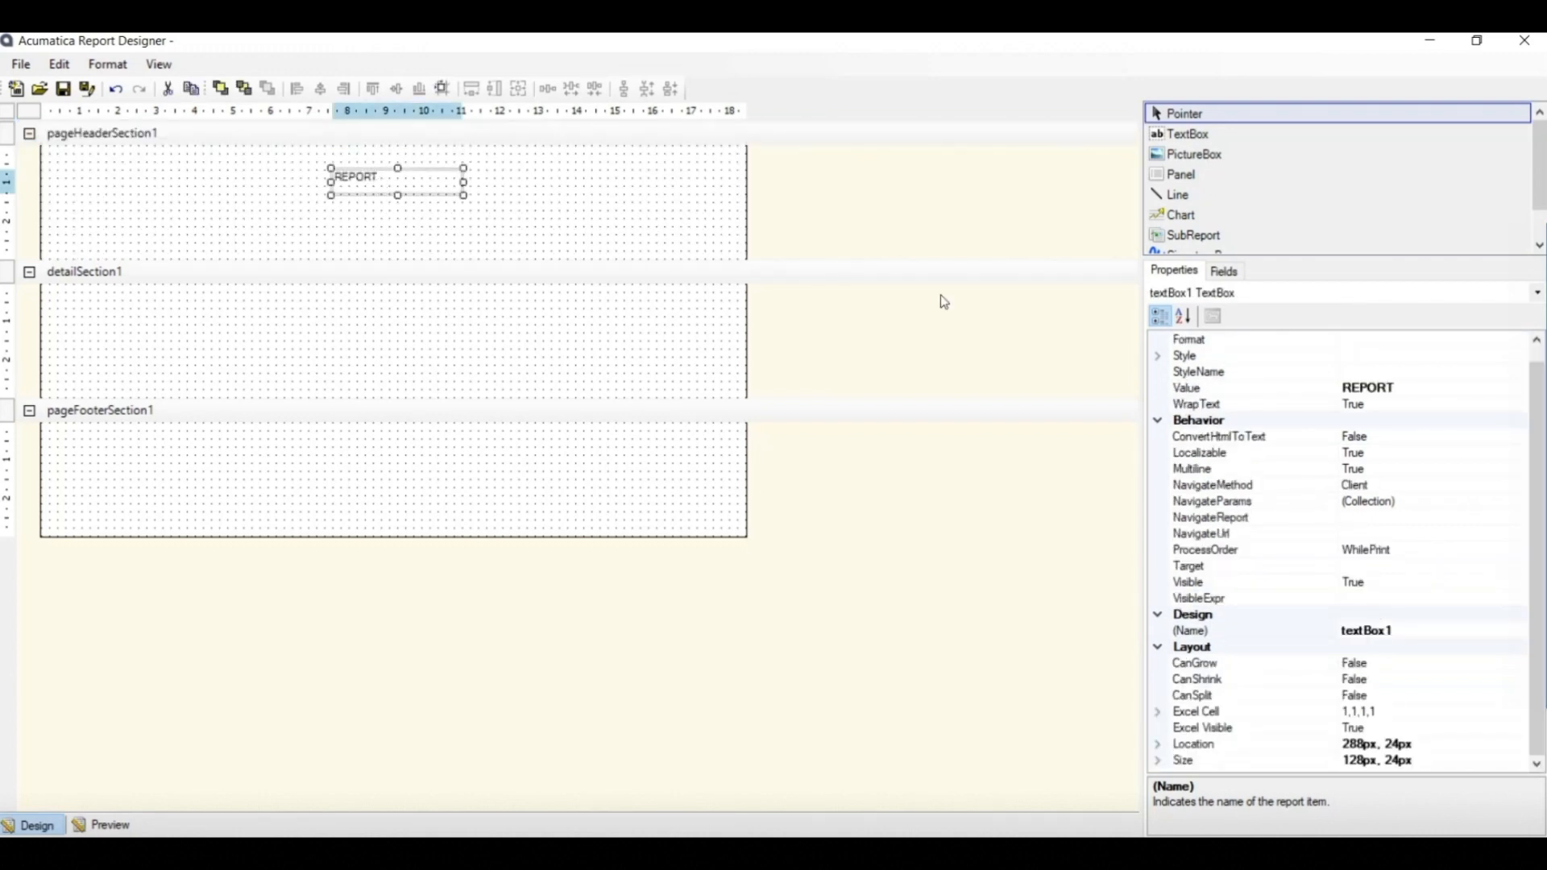
pyautogui.click(1158, 356)
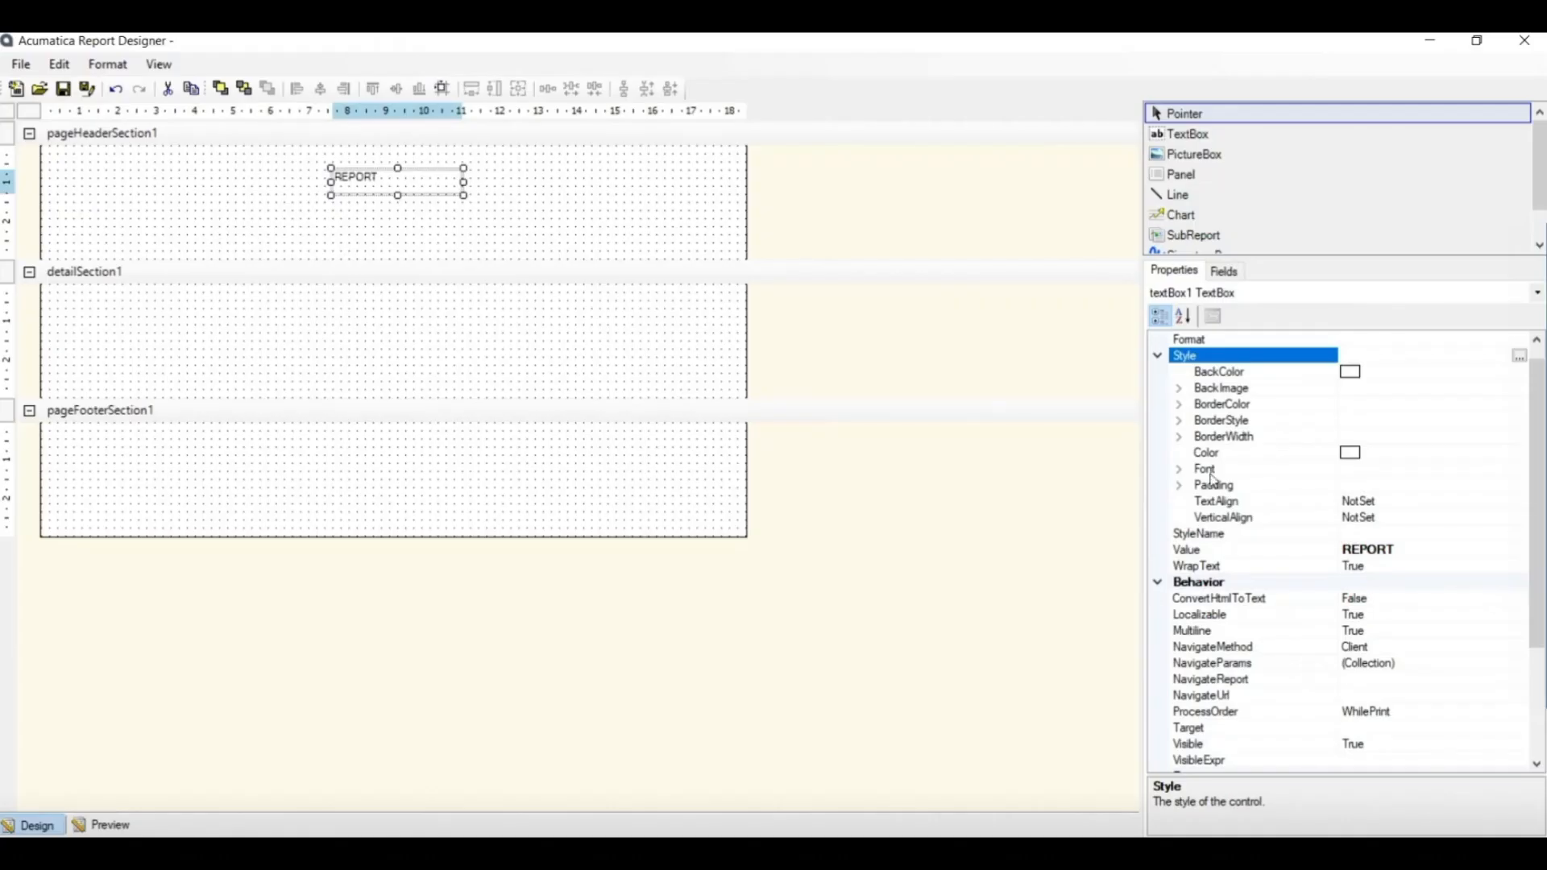
pyautogui.click(1181, 472)
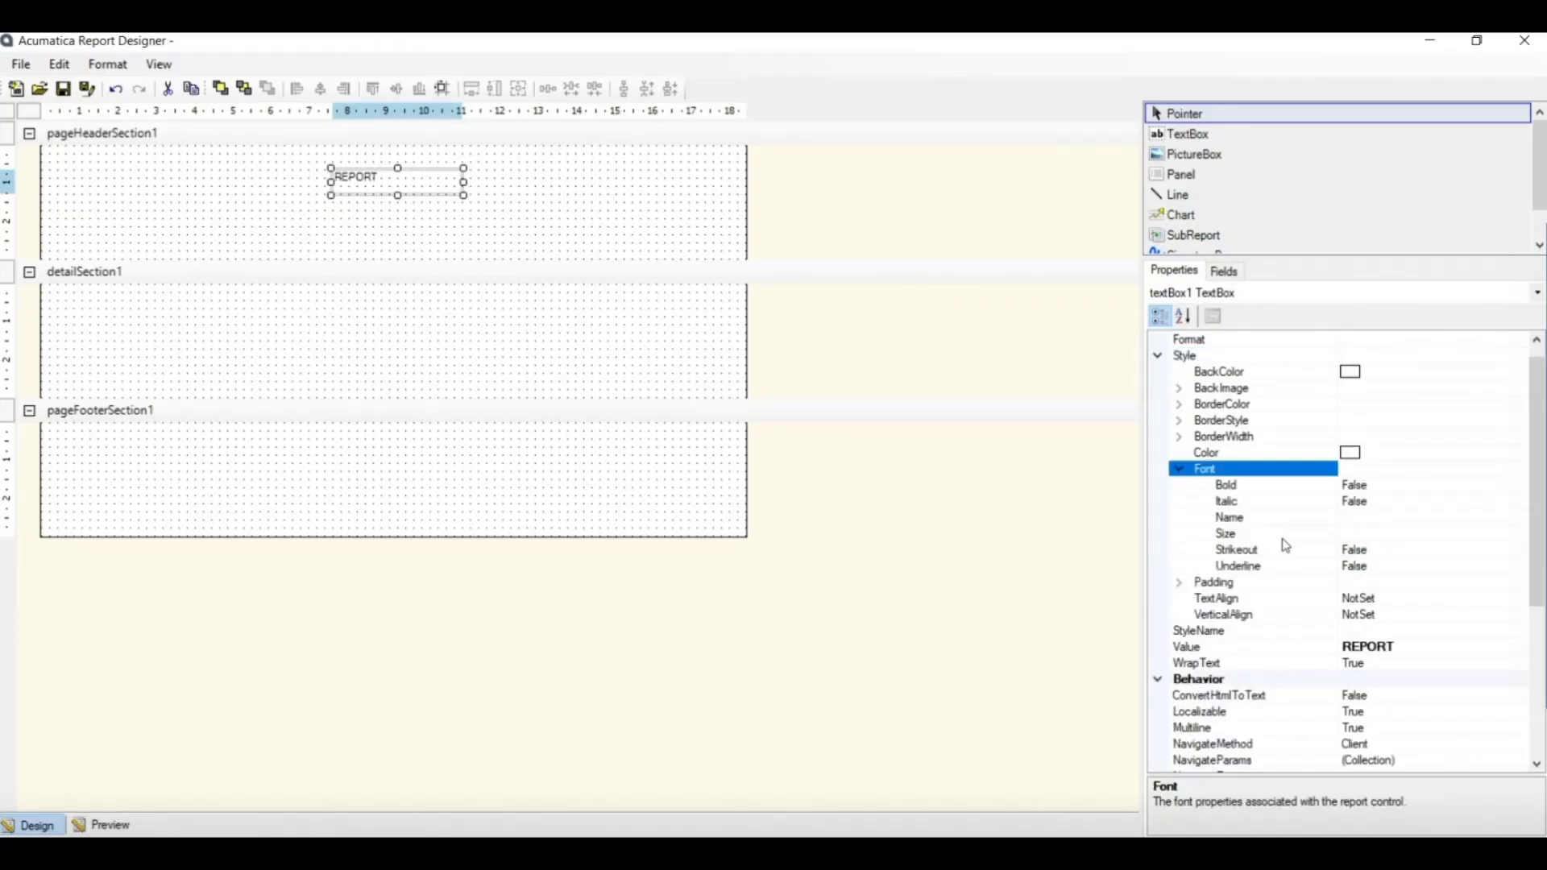
pyautogui.click(1377, 531)
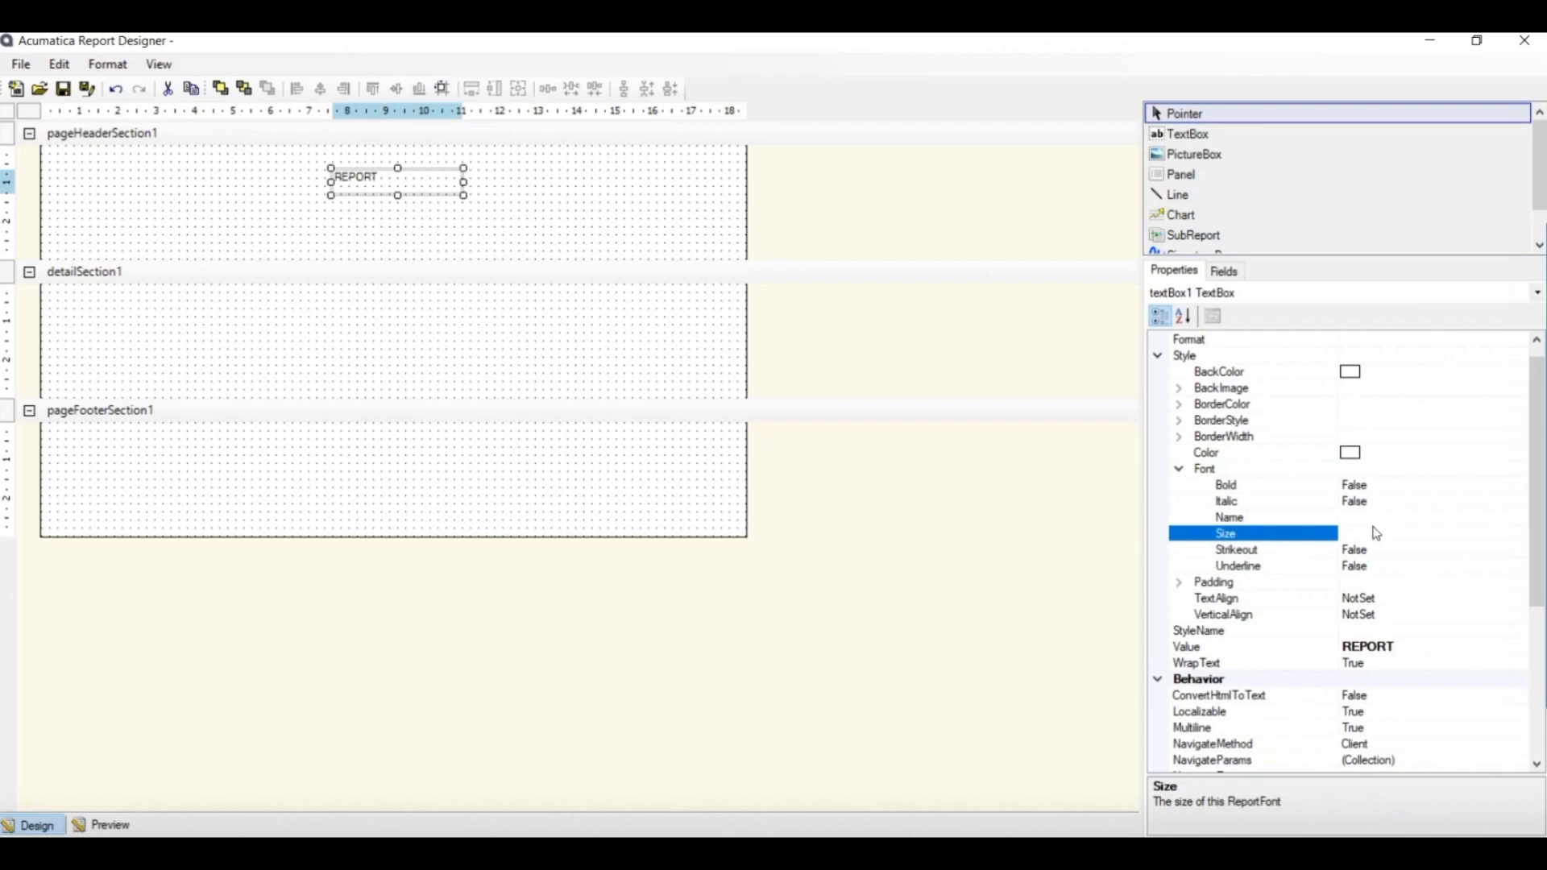
pyautogui.write('30px')
pyautogui.press('Return')
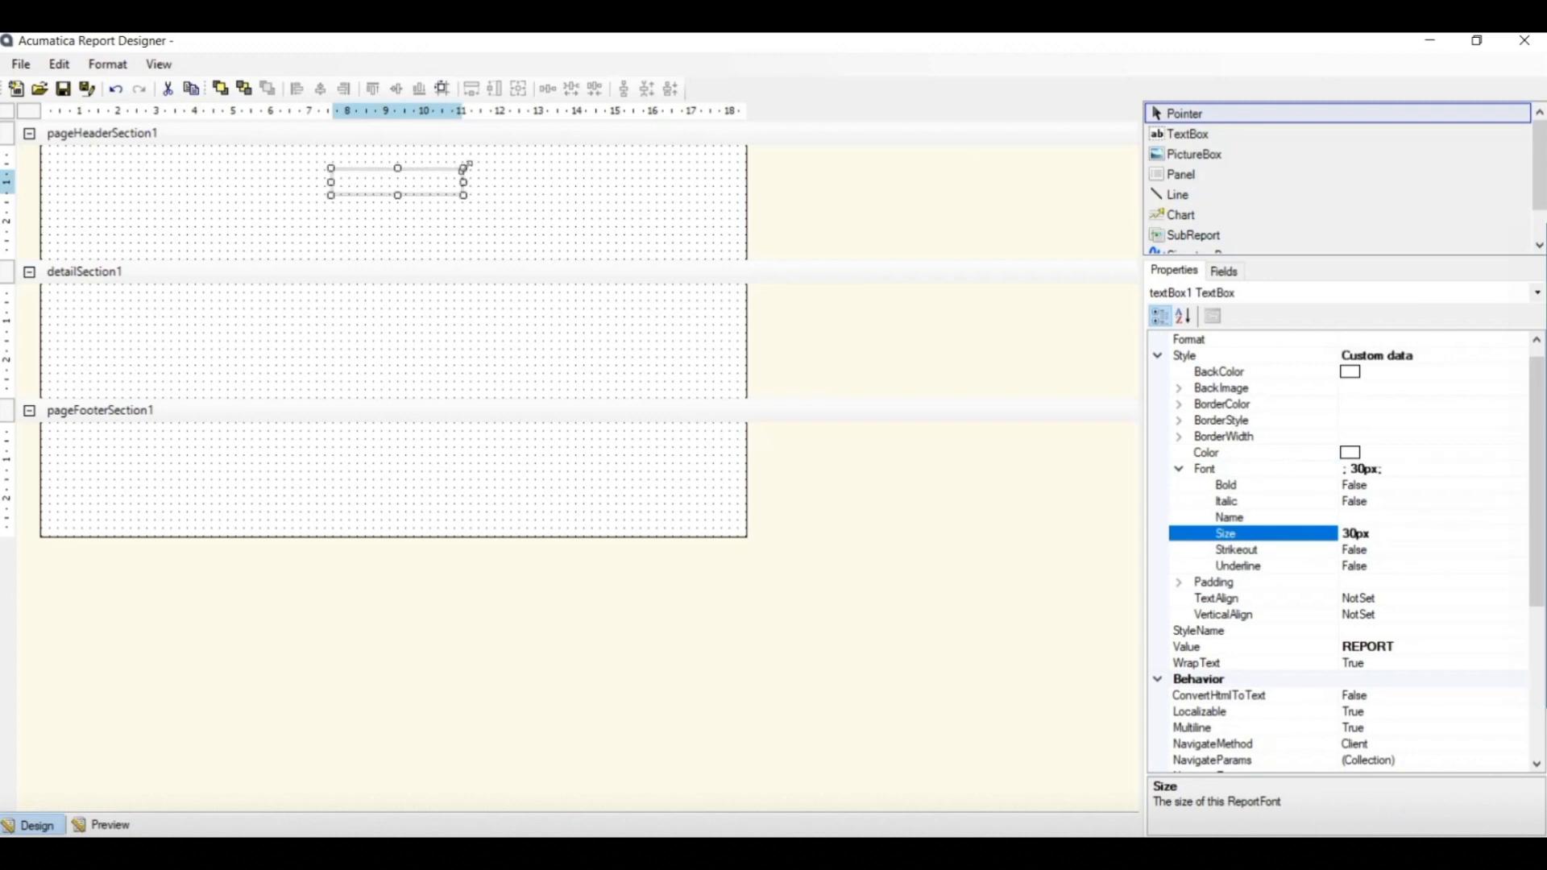
pyautogui.moveTo(464, 196)
pyautogui.mouseDown()
pyautogui.moveTo(473, 214)
pyautogui.moveTo(488, 192)
pyautogui.moveTo(445, 207)
pyautogui.mouseUp()
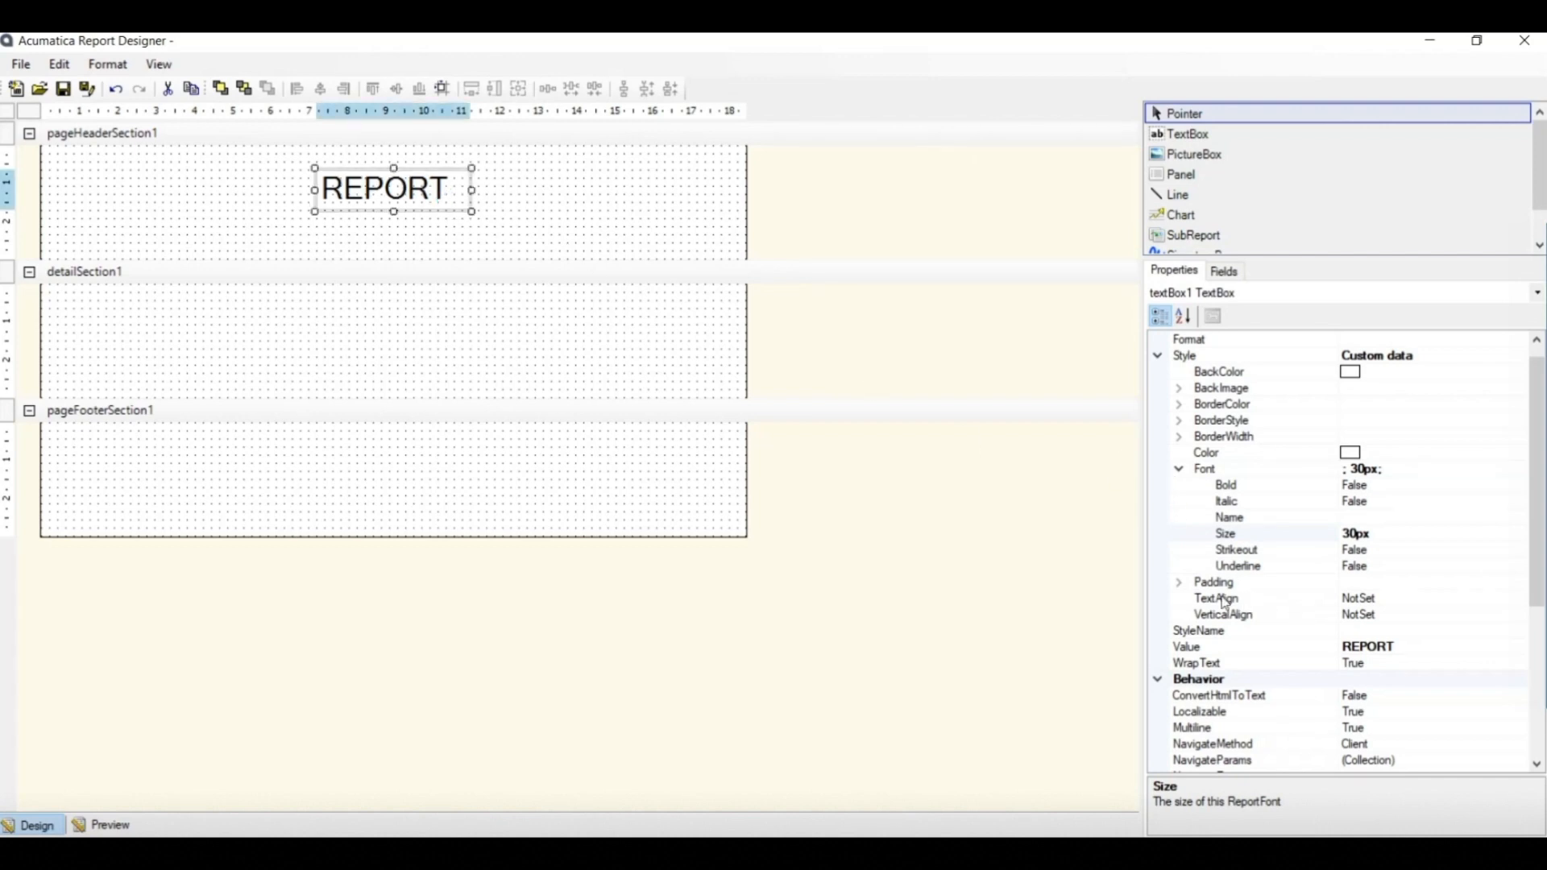
# Set the REPORT text box's text alignment to Center.
pyautogui.click(1406, 605)
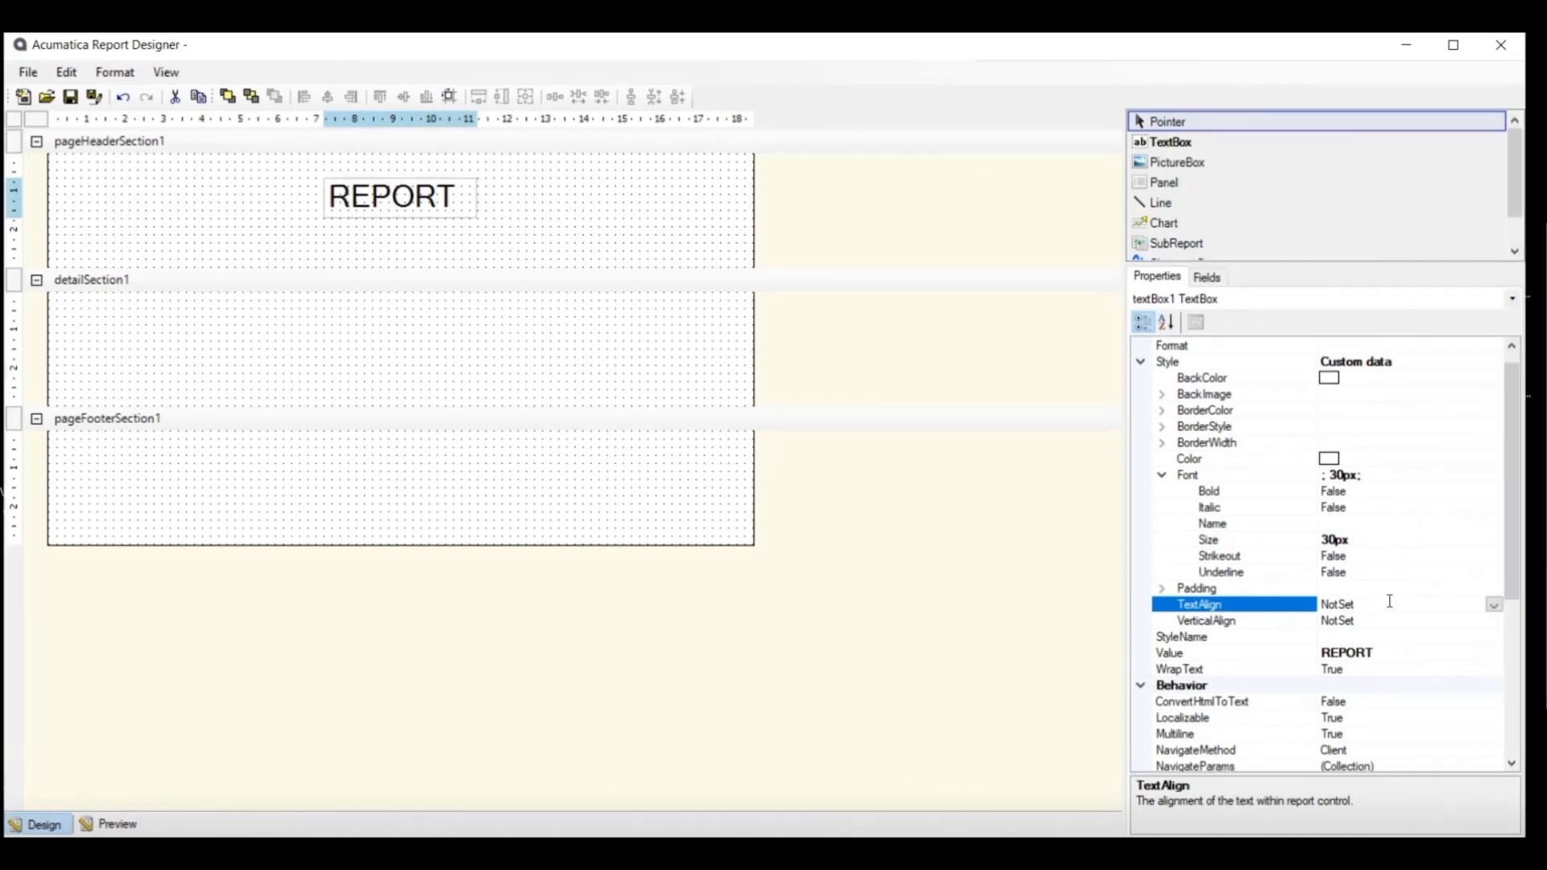
pyautogui.click(1494, 605)
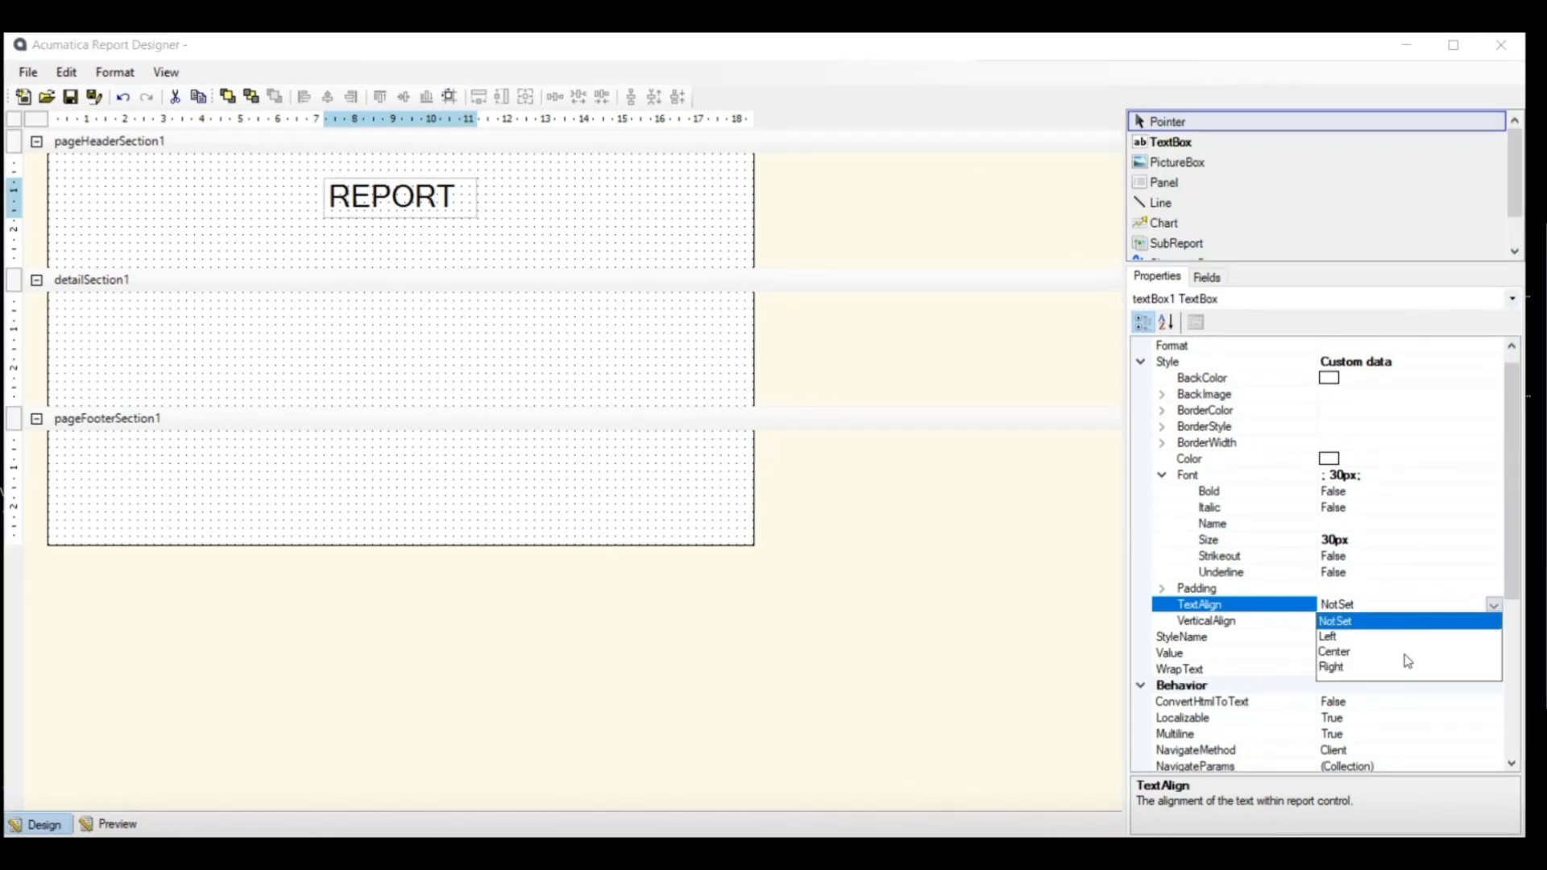
pyautogui.click(1406, 653)
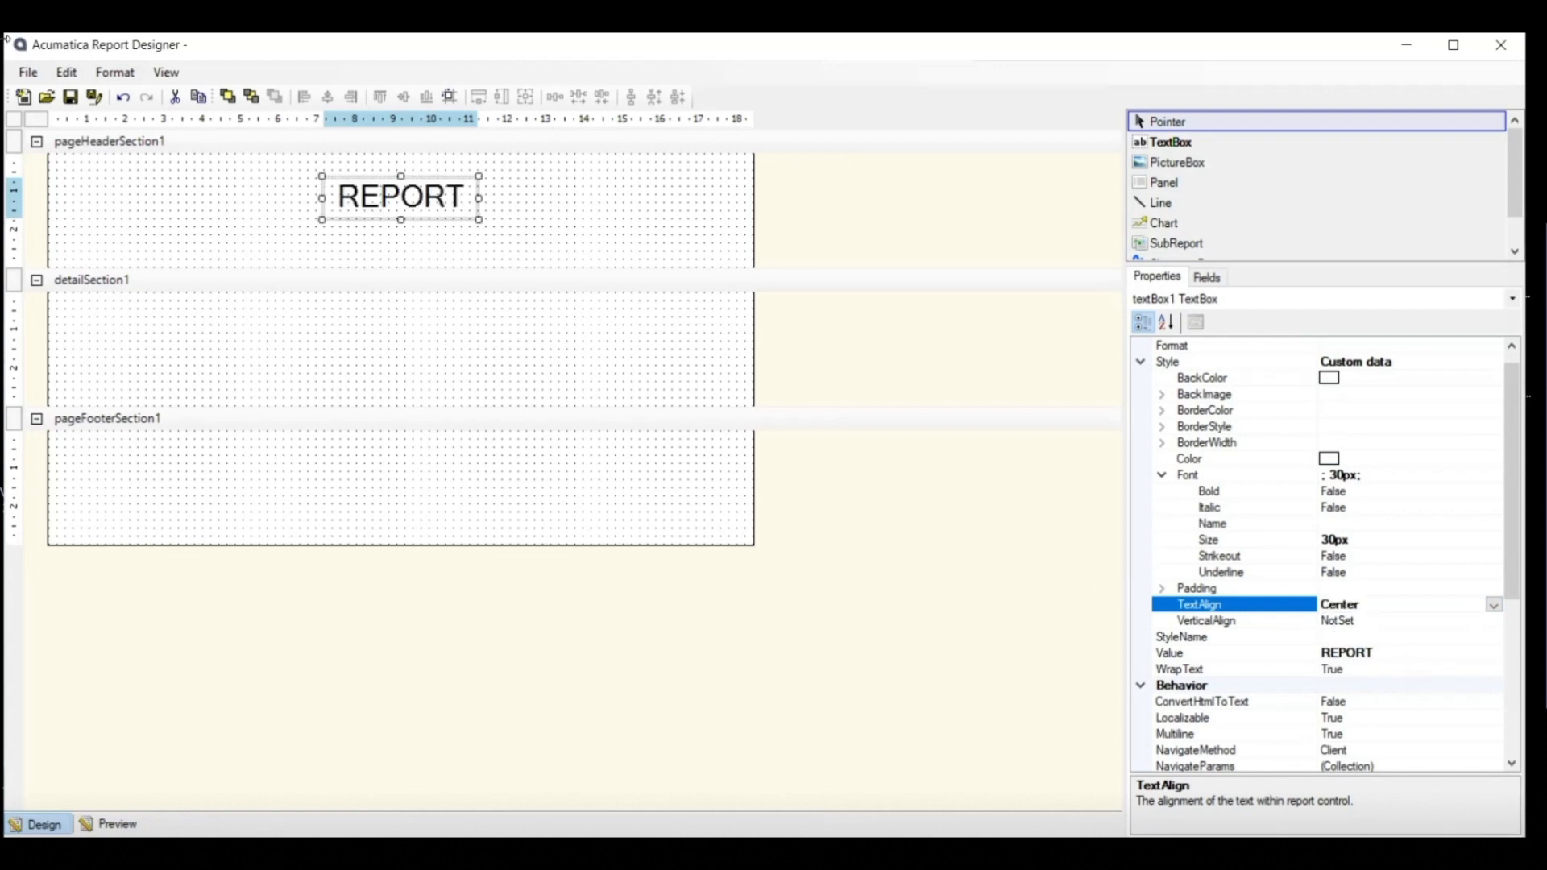
pyautogui.click(21, 97)
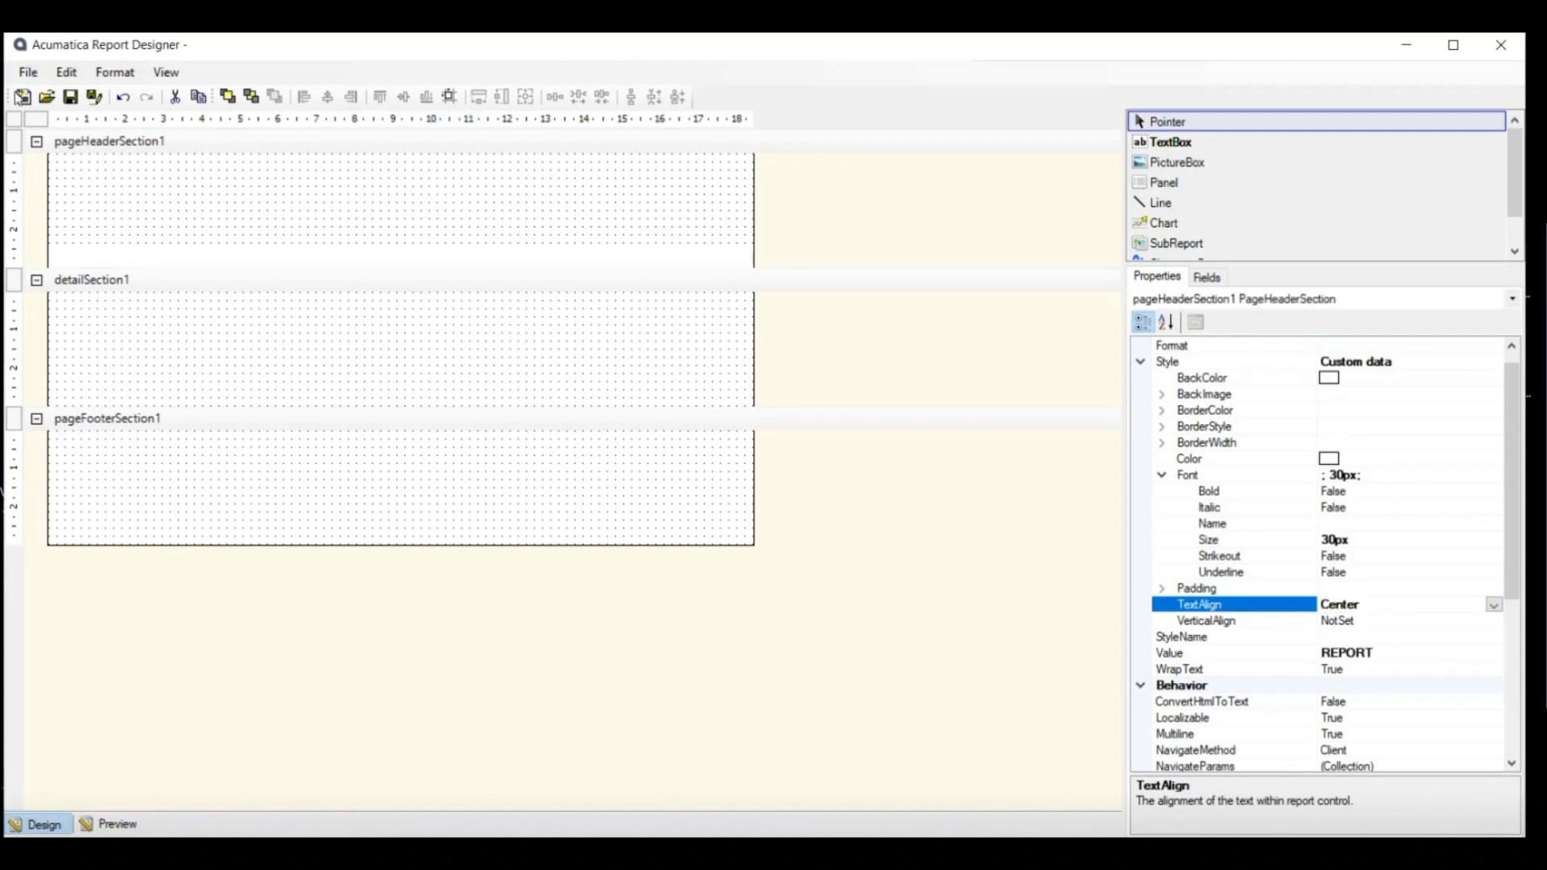
pyautogui.click(27, 72)
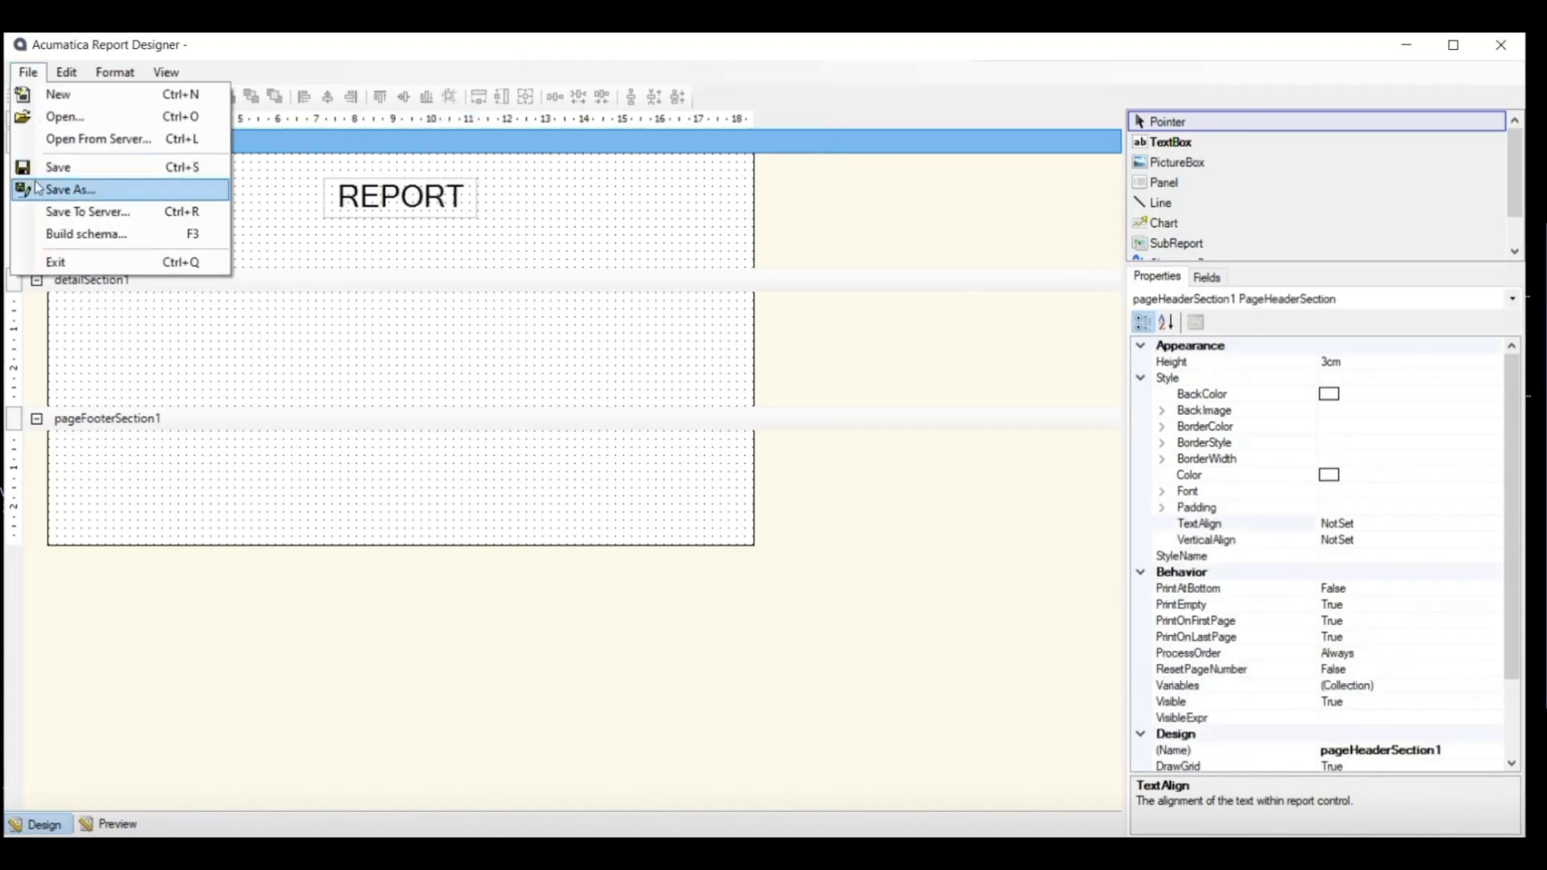
pyautogui.click(46, 240)
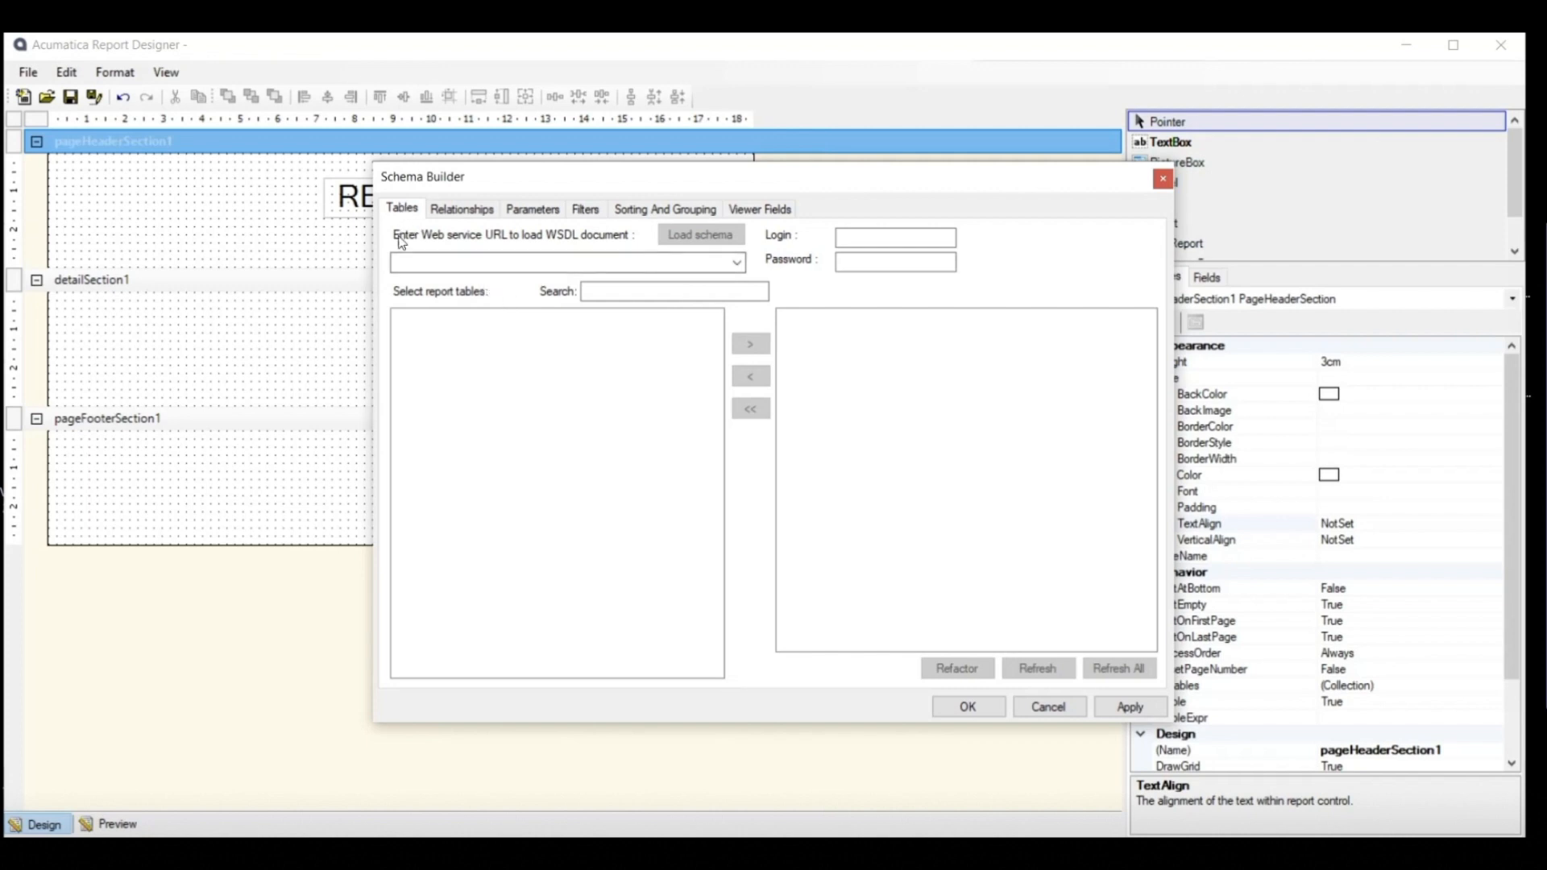
pyautogui.click(645, 262)
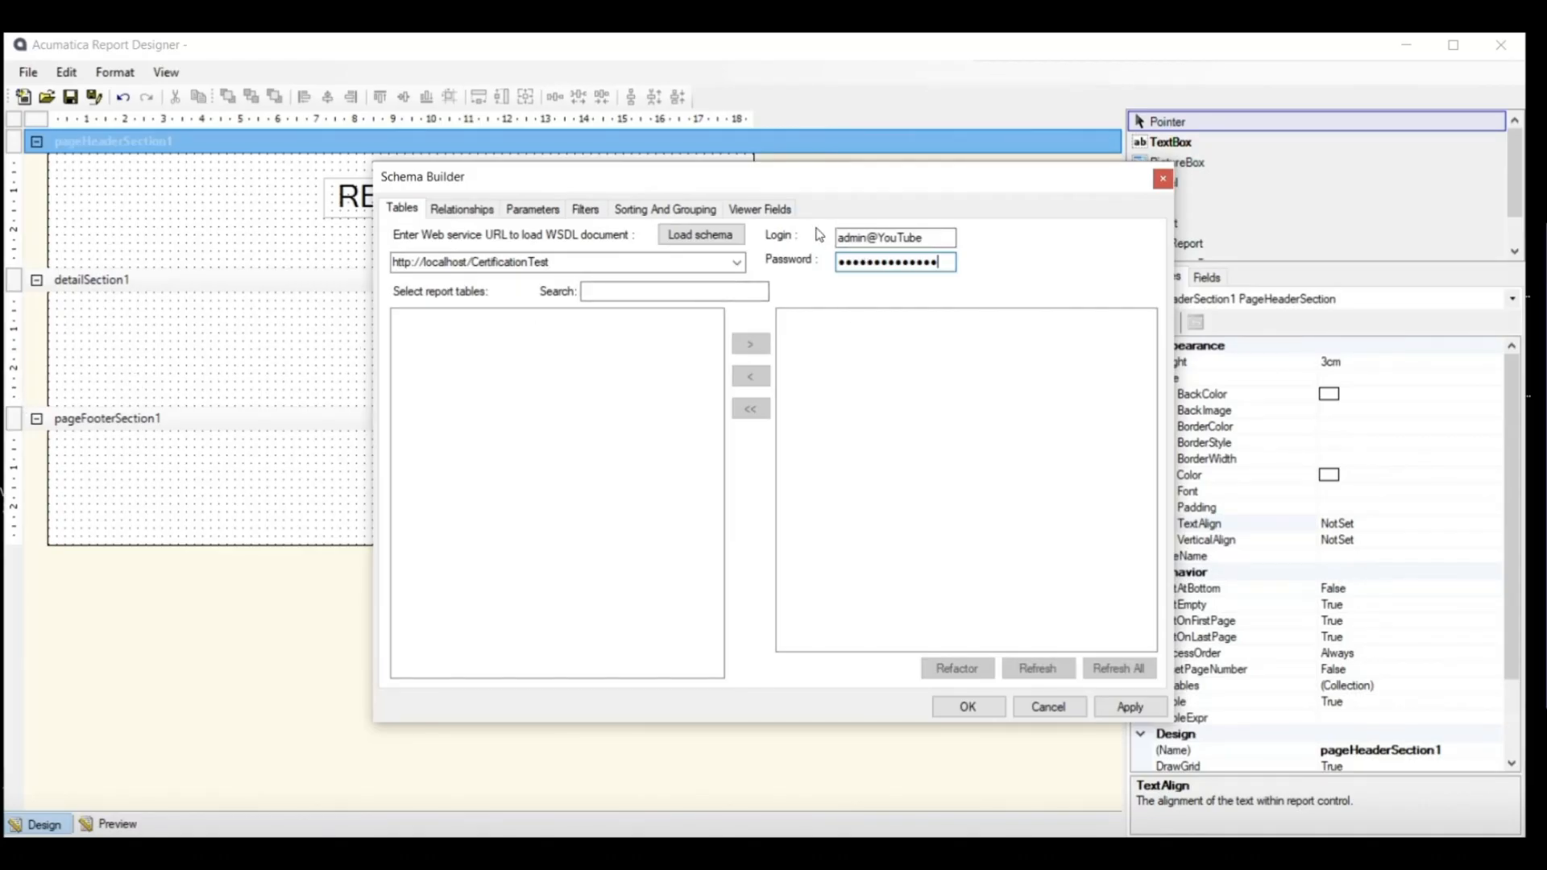
pyautogui.click(929, 240)
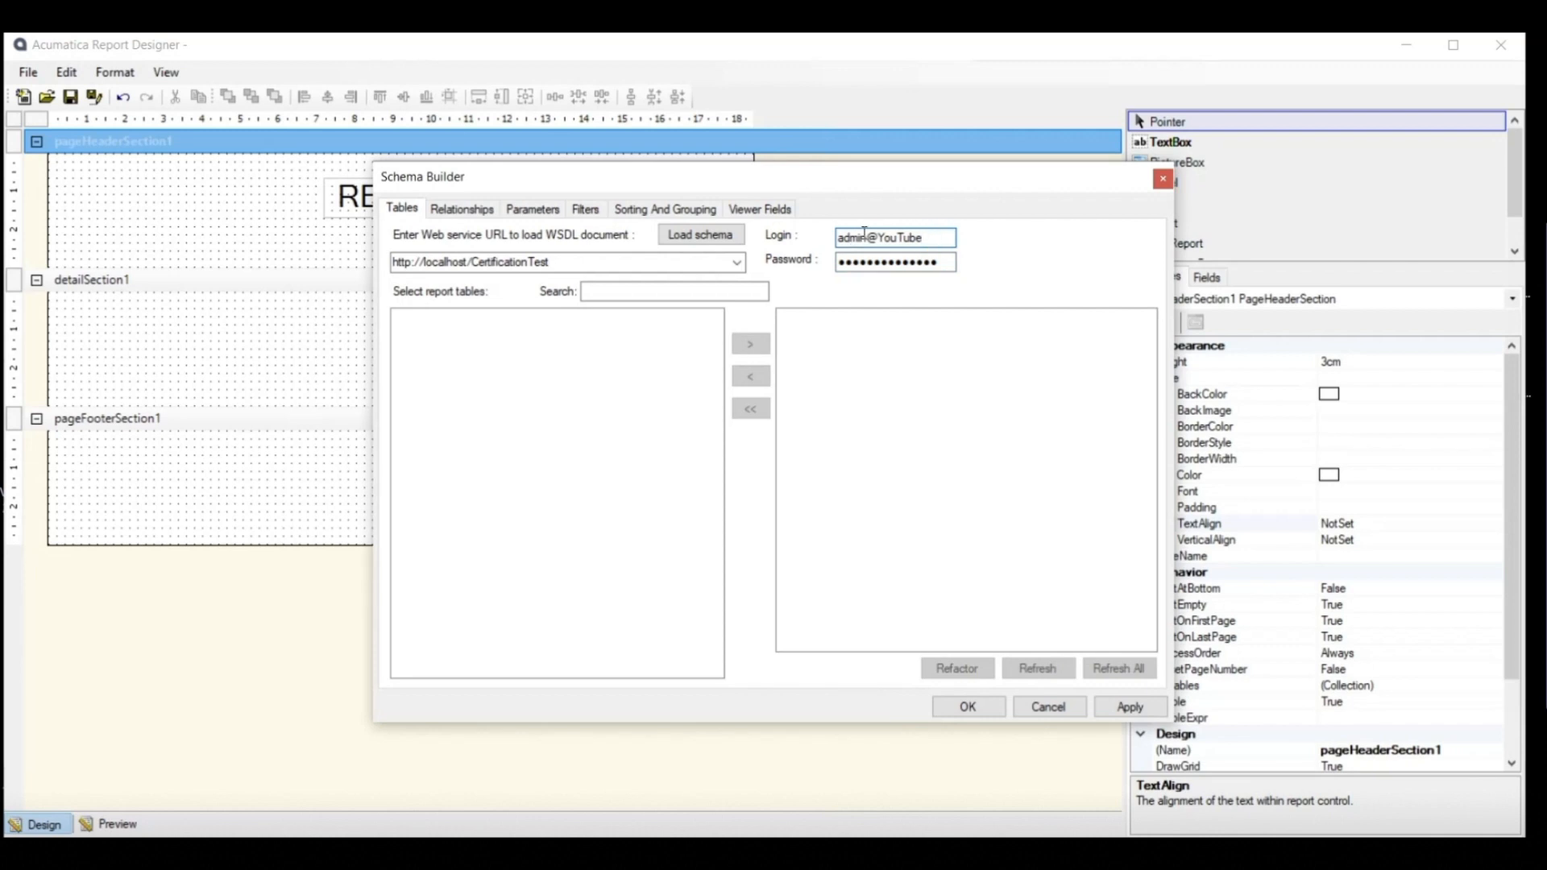
pyautogui.moveTo(868, 238)
pyautogui.mouseDown()
pyautogui.moveTo(897, 238)
pyautogui.moveTo(878, 240)
pyautogui.mouseUp()
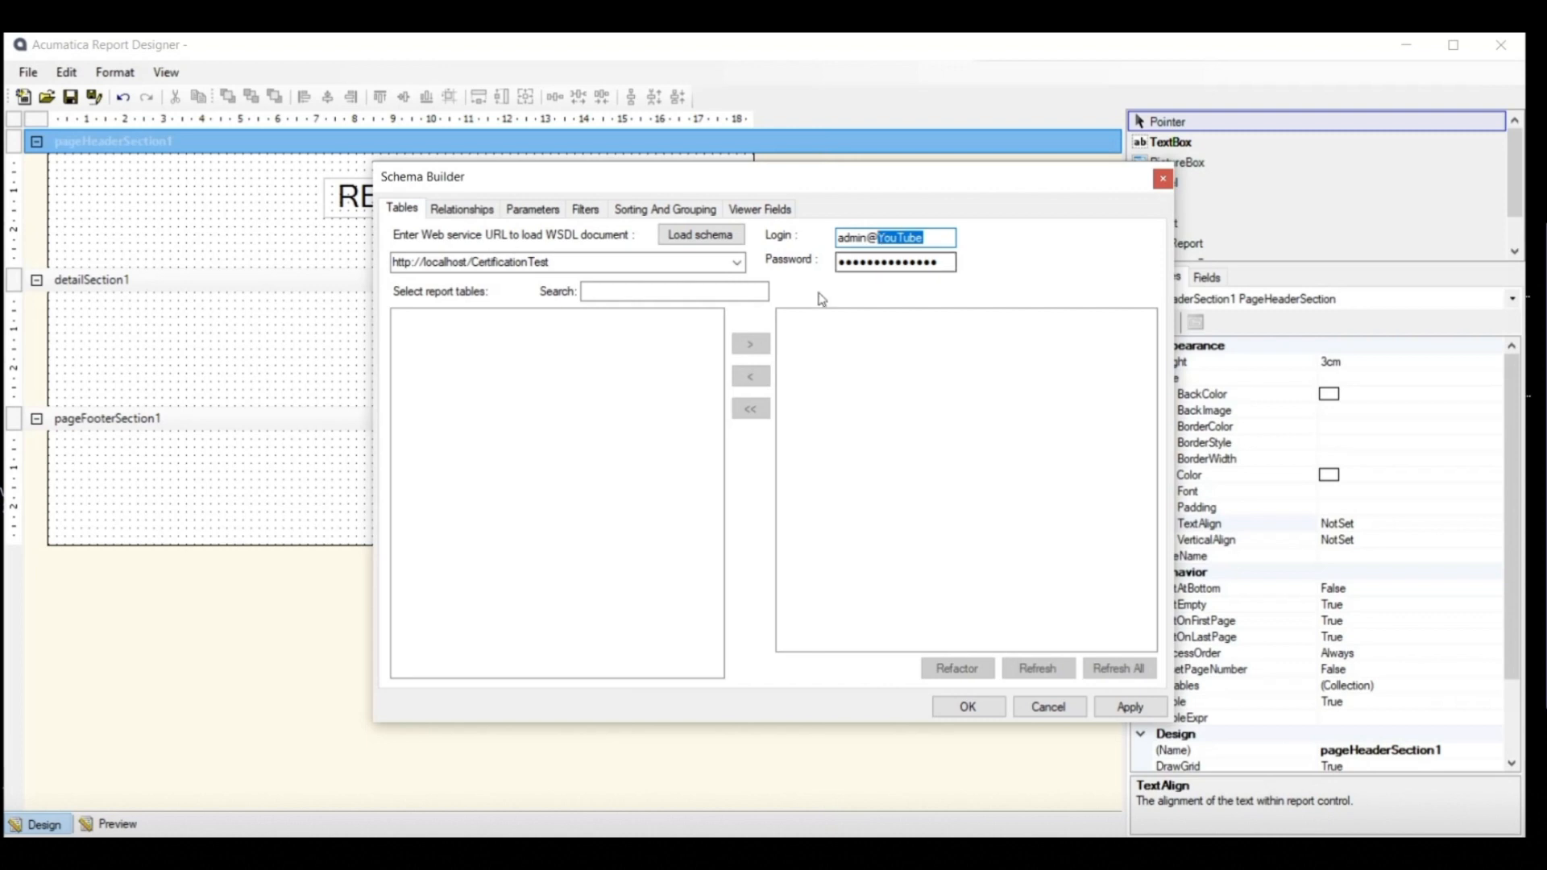
pyautogui.click(736, 243)
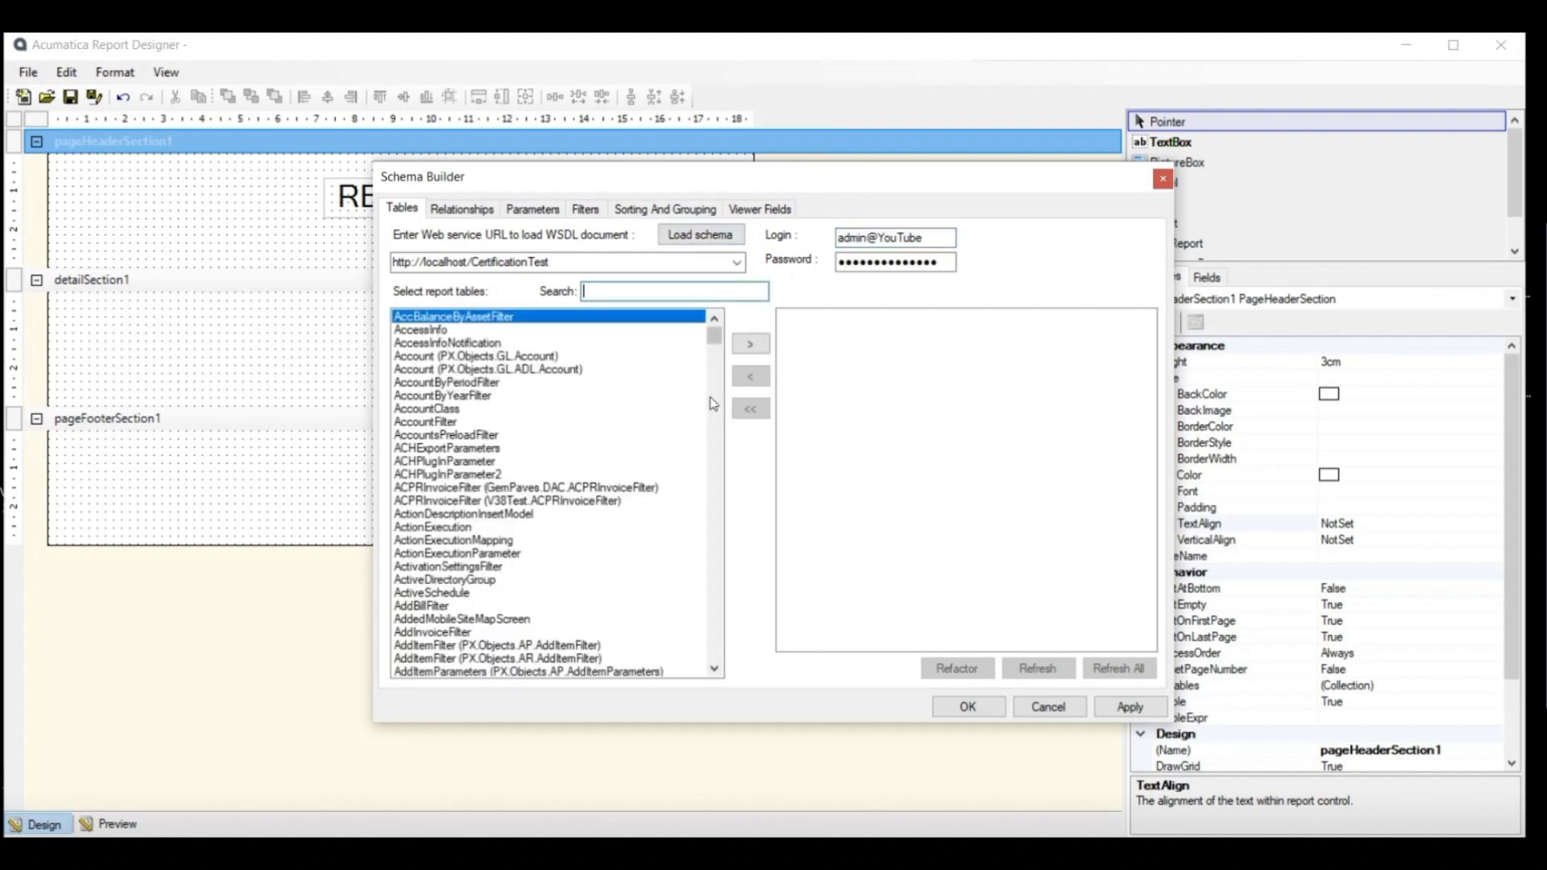
# Search the schema tables for soorder and add the SOOrder table to the report.
pyautogui.click(650, 290)
pyautogui.write('s')
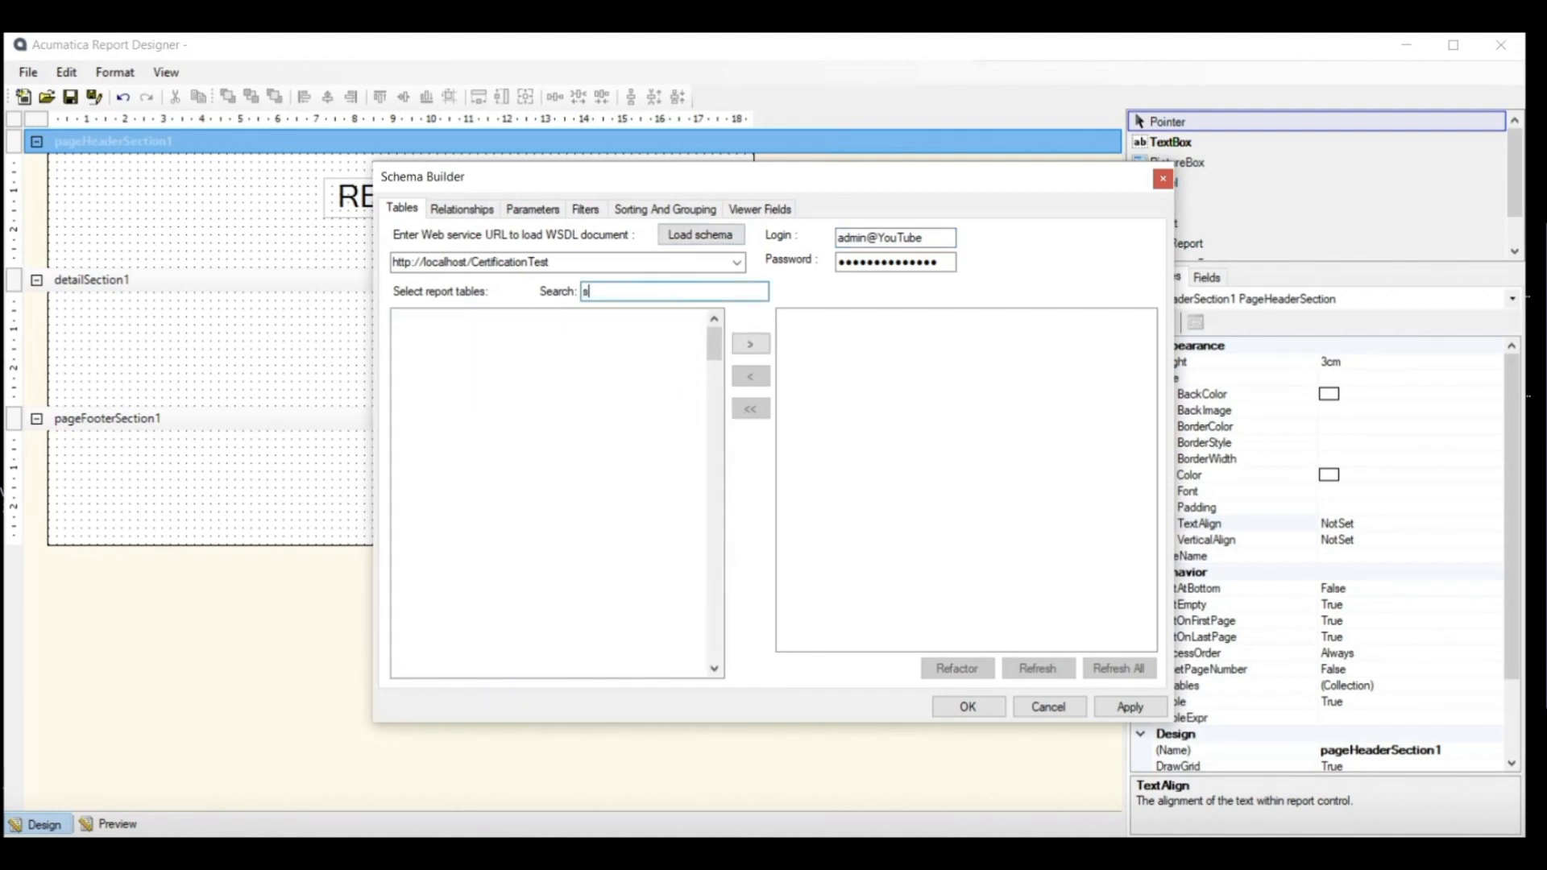
pyautogui.write('oorder')
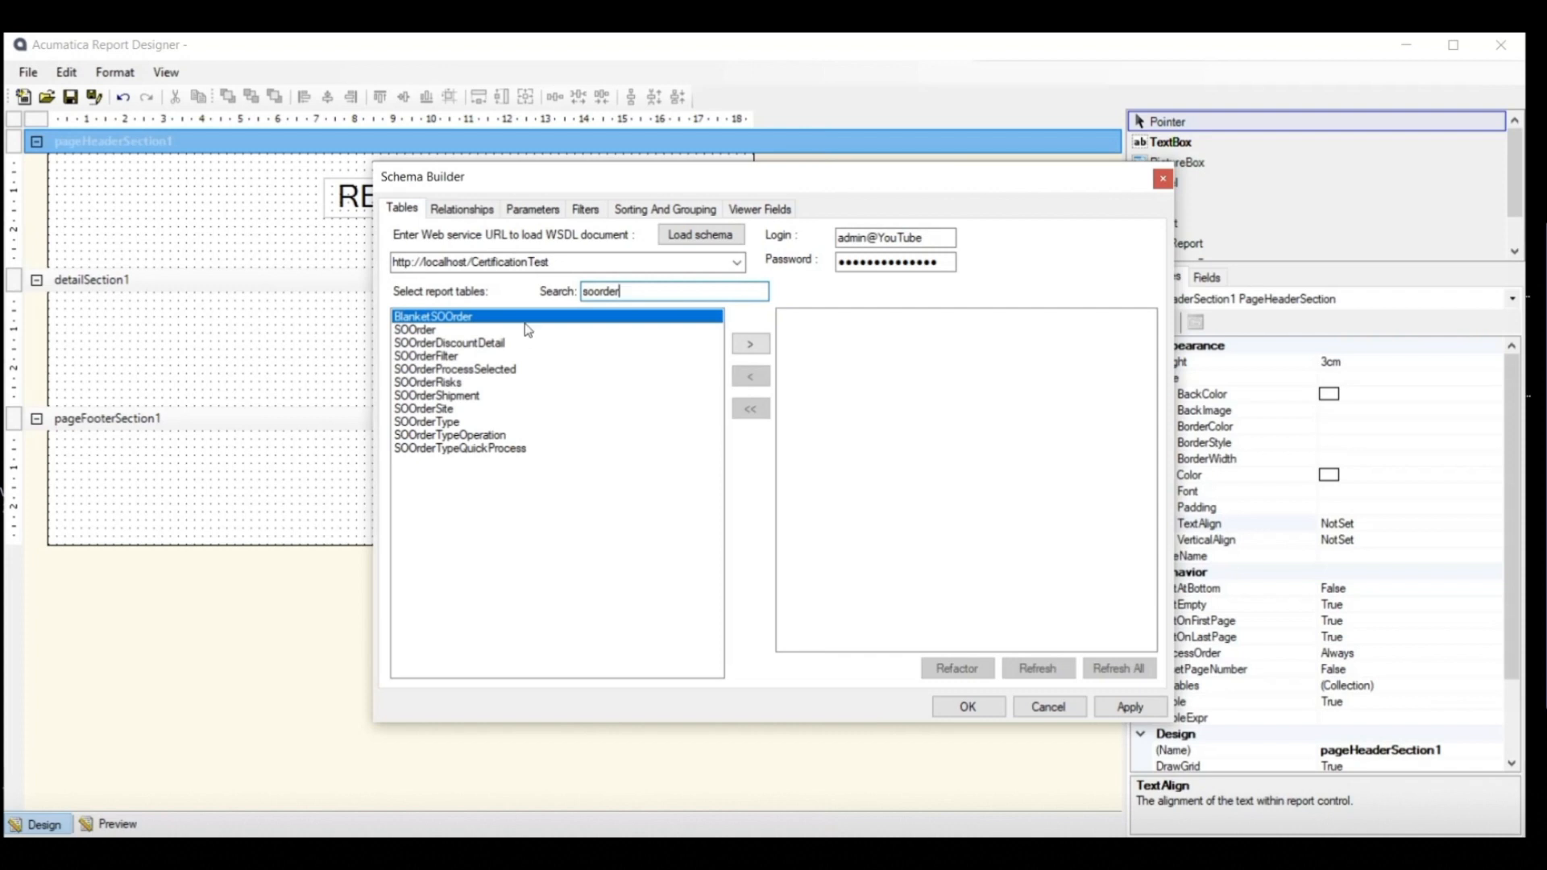
pyautogui.click(528, 330)
pyautogui.click(759, 345)
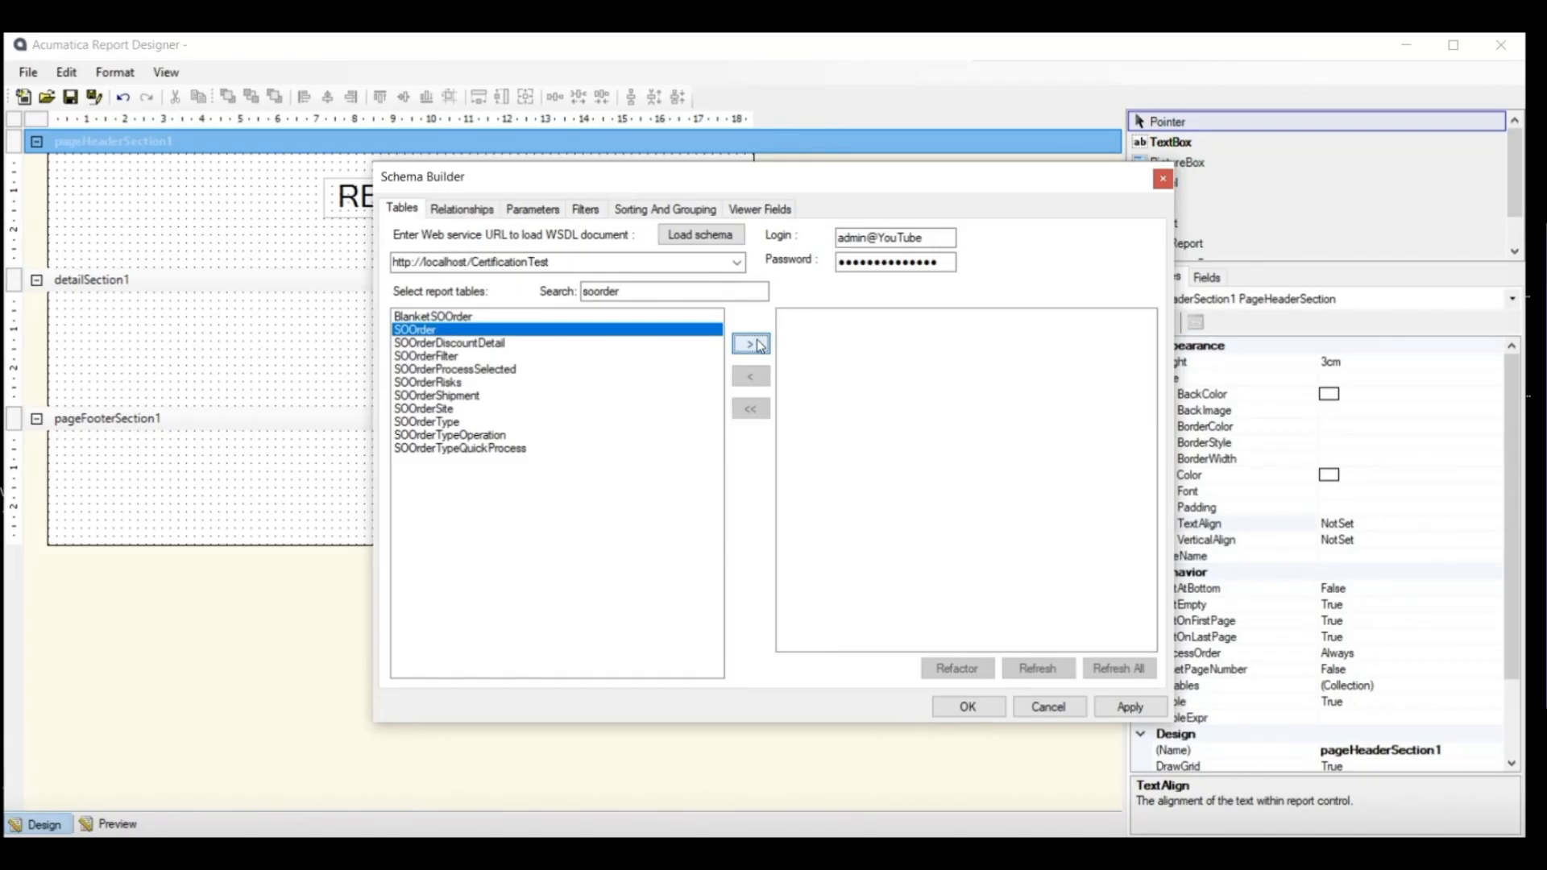
pyautogui.click(758, 345)
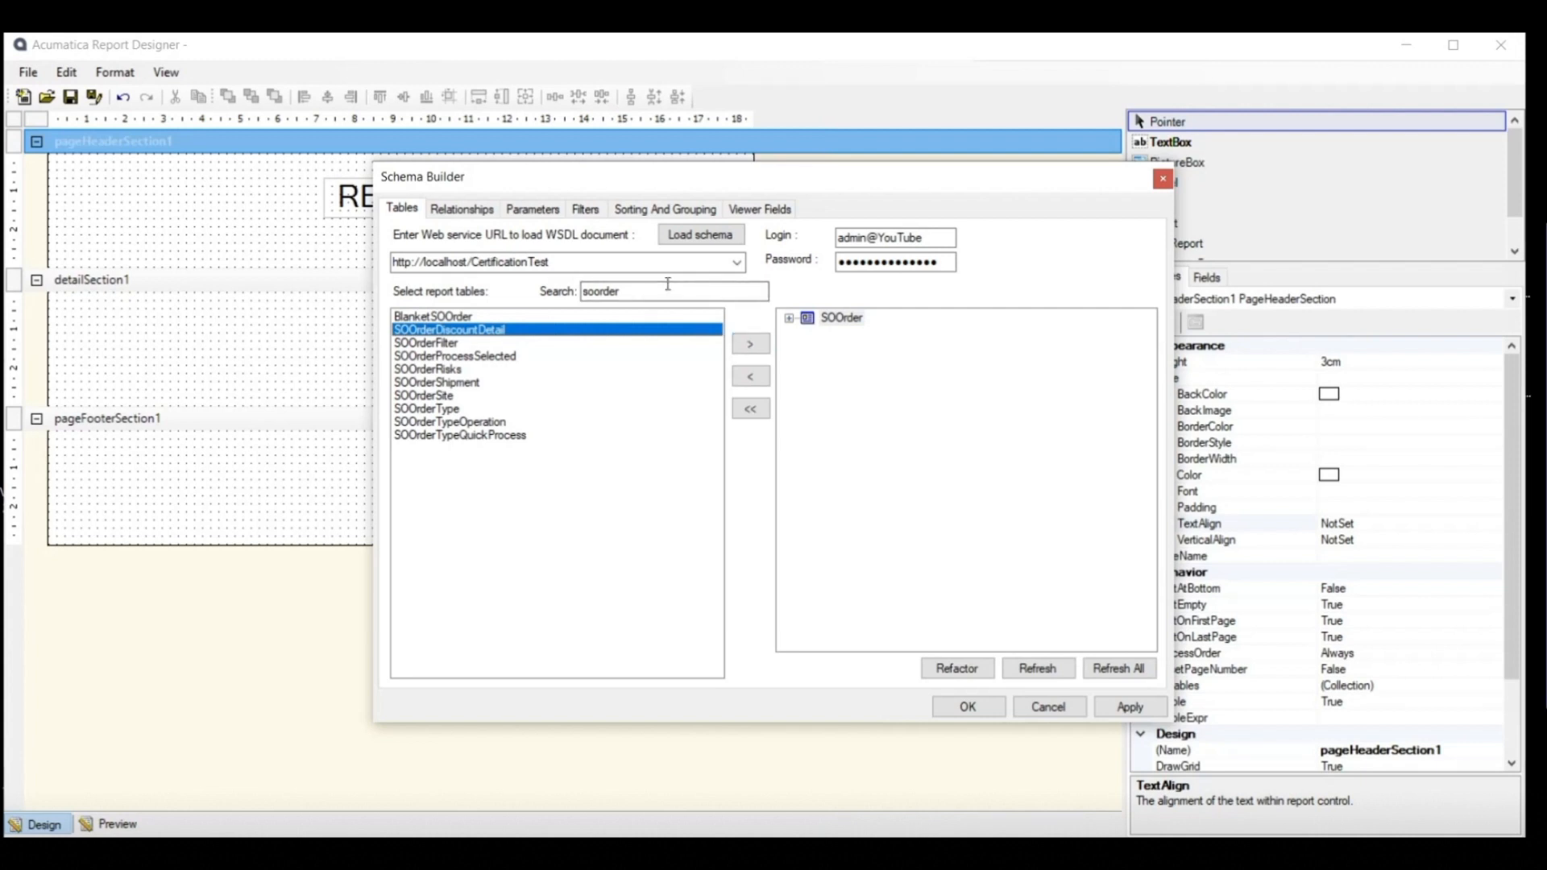
# Add the SOOrderShipment table to the report tables and apply the schema changes.
pyautogui.click(487, 383)
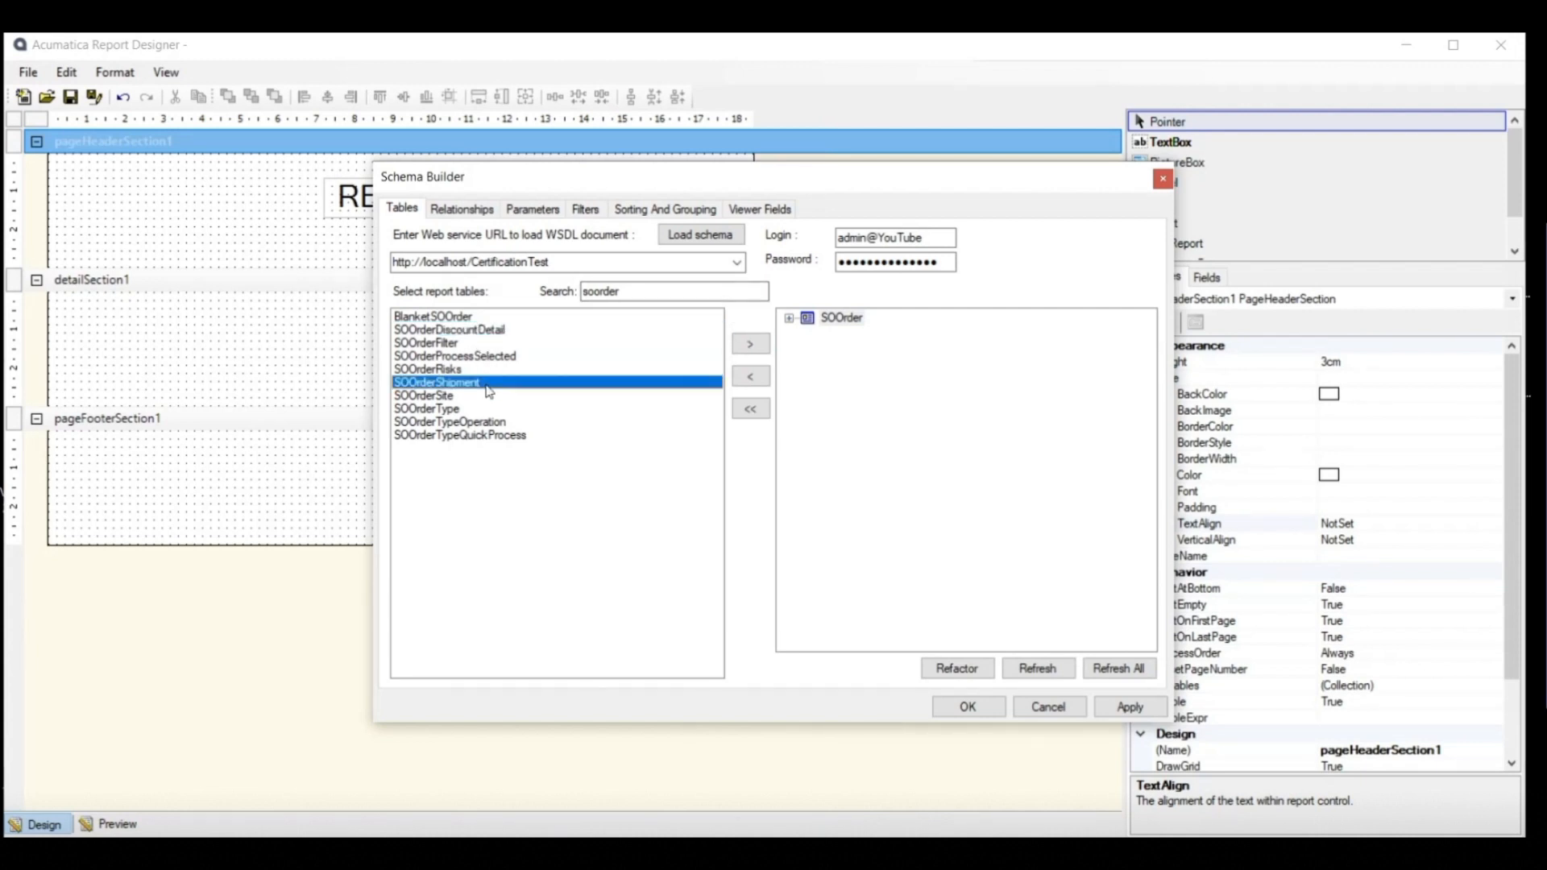
pyautogui.click(746, 346)
pyautogui.click(1158, 714)
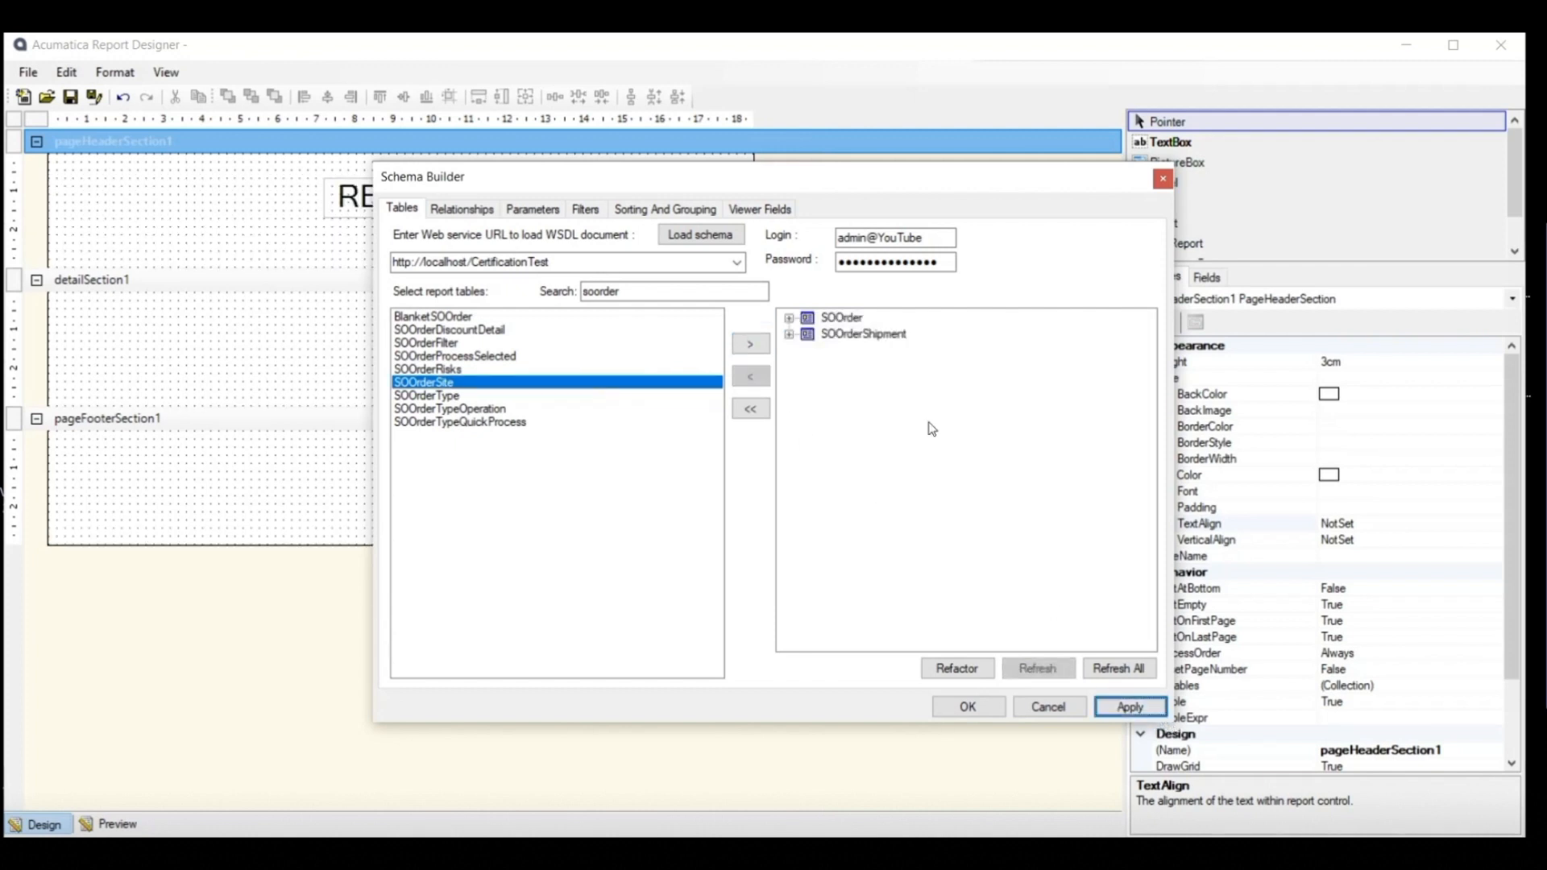
# Create a report table relation with SOOrder as the parent table.
pyautogui.click(489, 217)
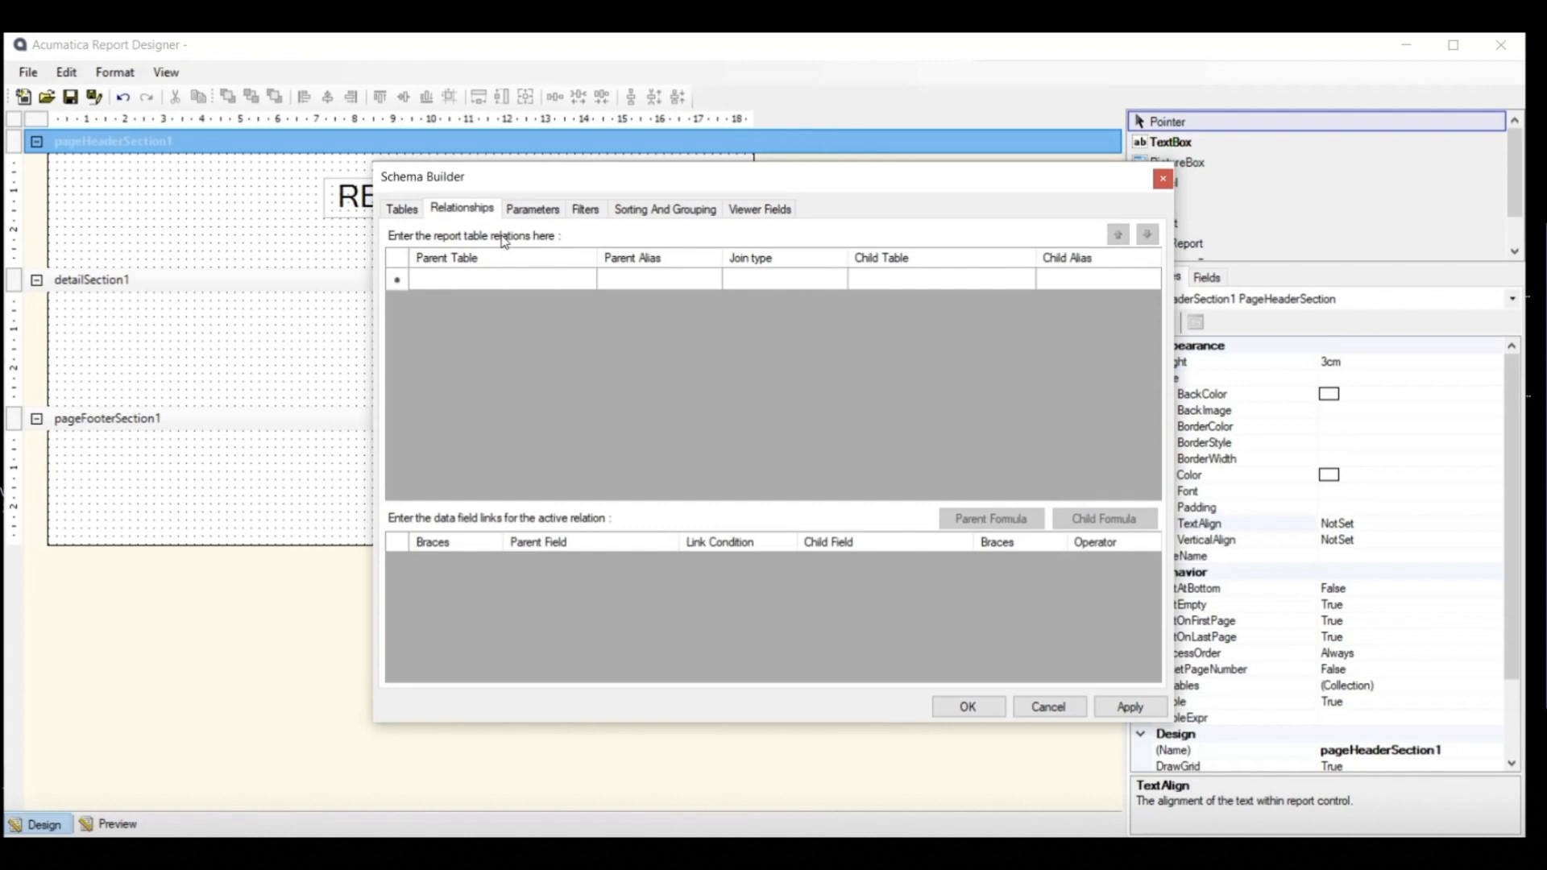
pyautogui.click(518, 280)
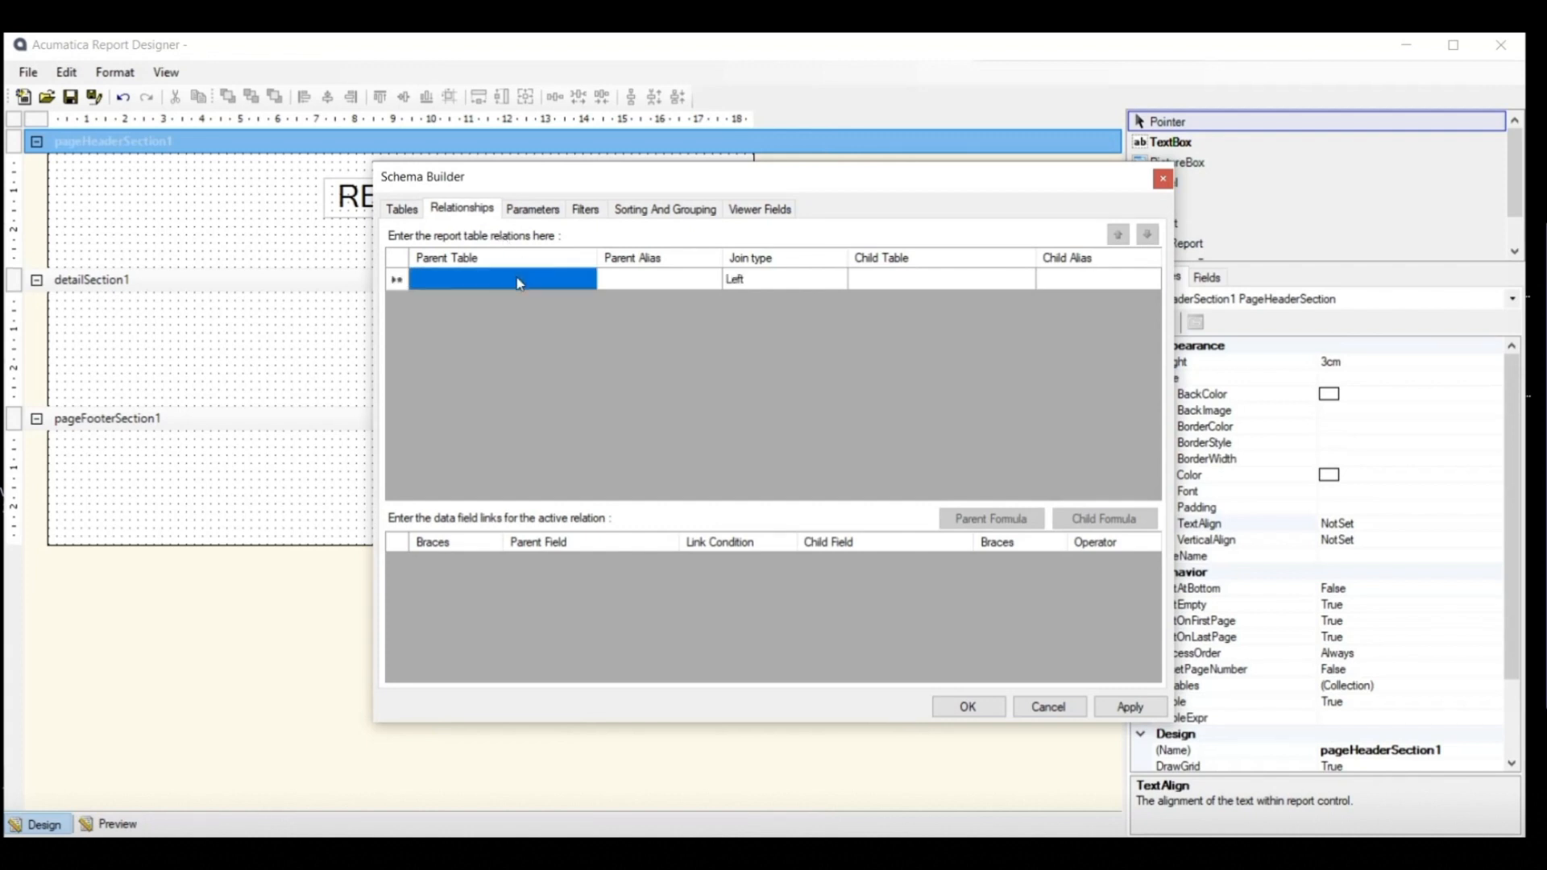
pyautogui.click(518, 281)
pyautogui.click(586, 278)
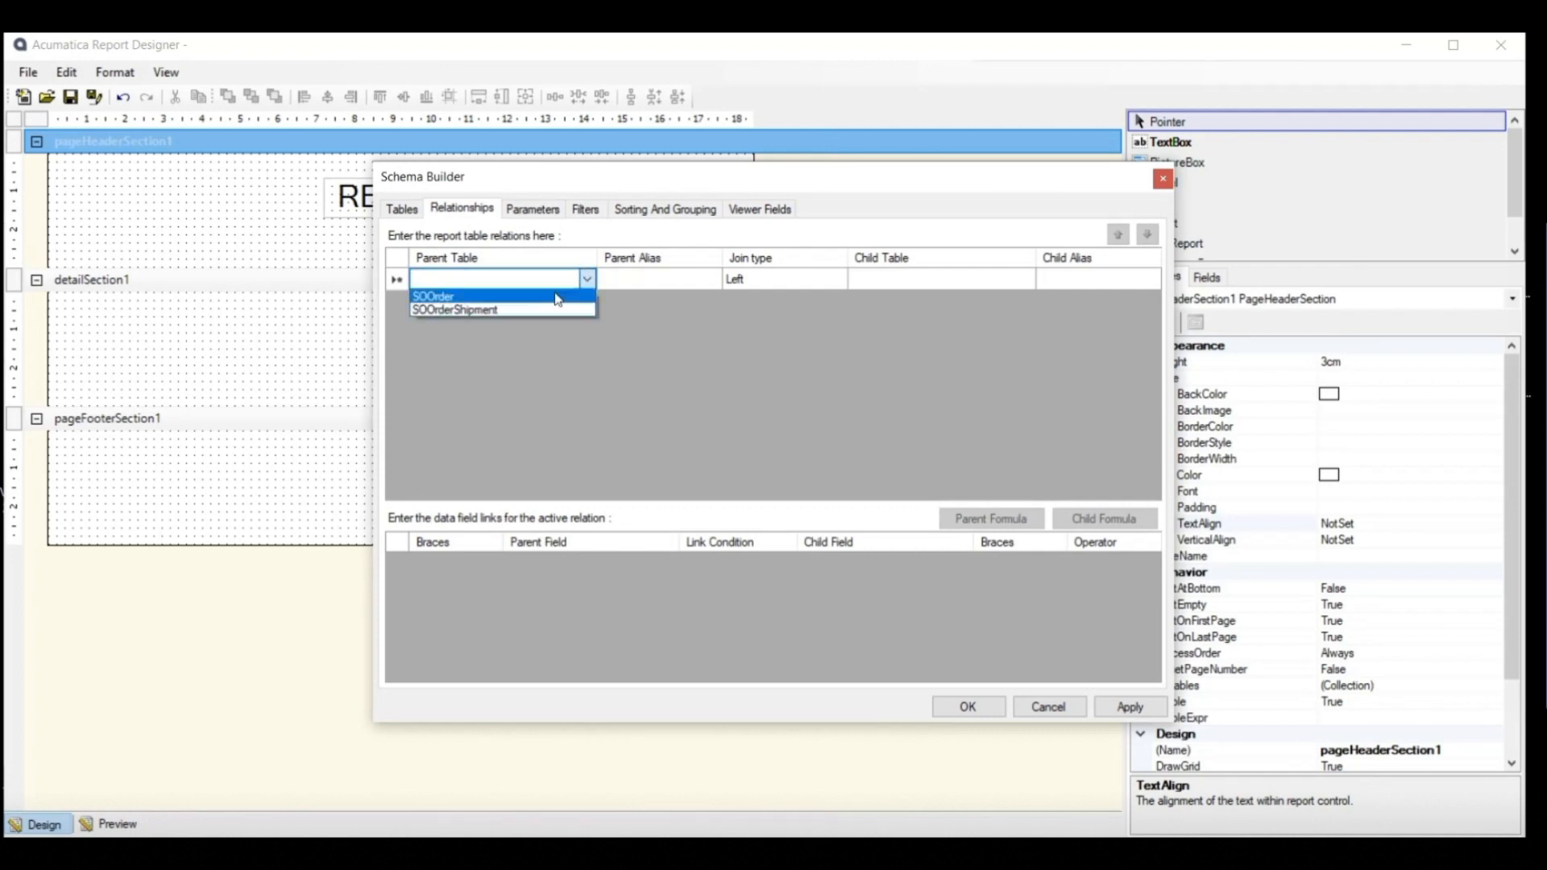
pyautogui.click(556, 298)
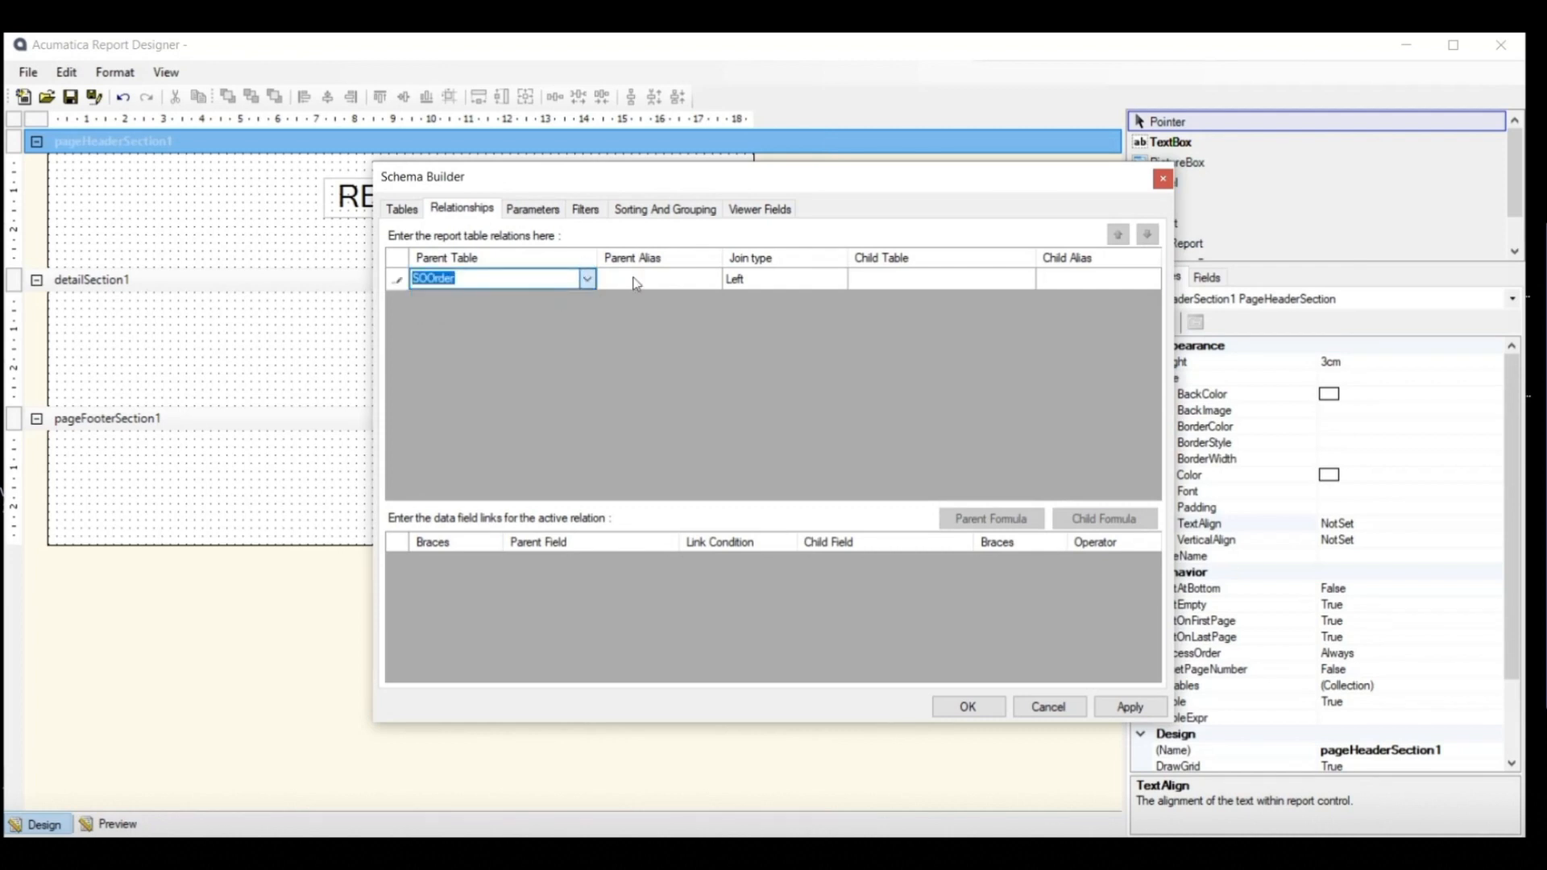
# Set the SOOrder relation's join type to Inner and its child table to SOOrderShipment.
pyautogui.click(786, 282)
pyautogui.click(787, 282)
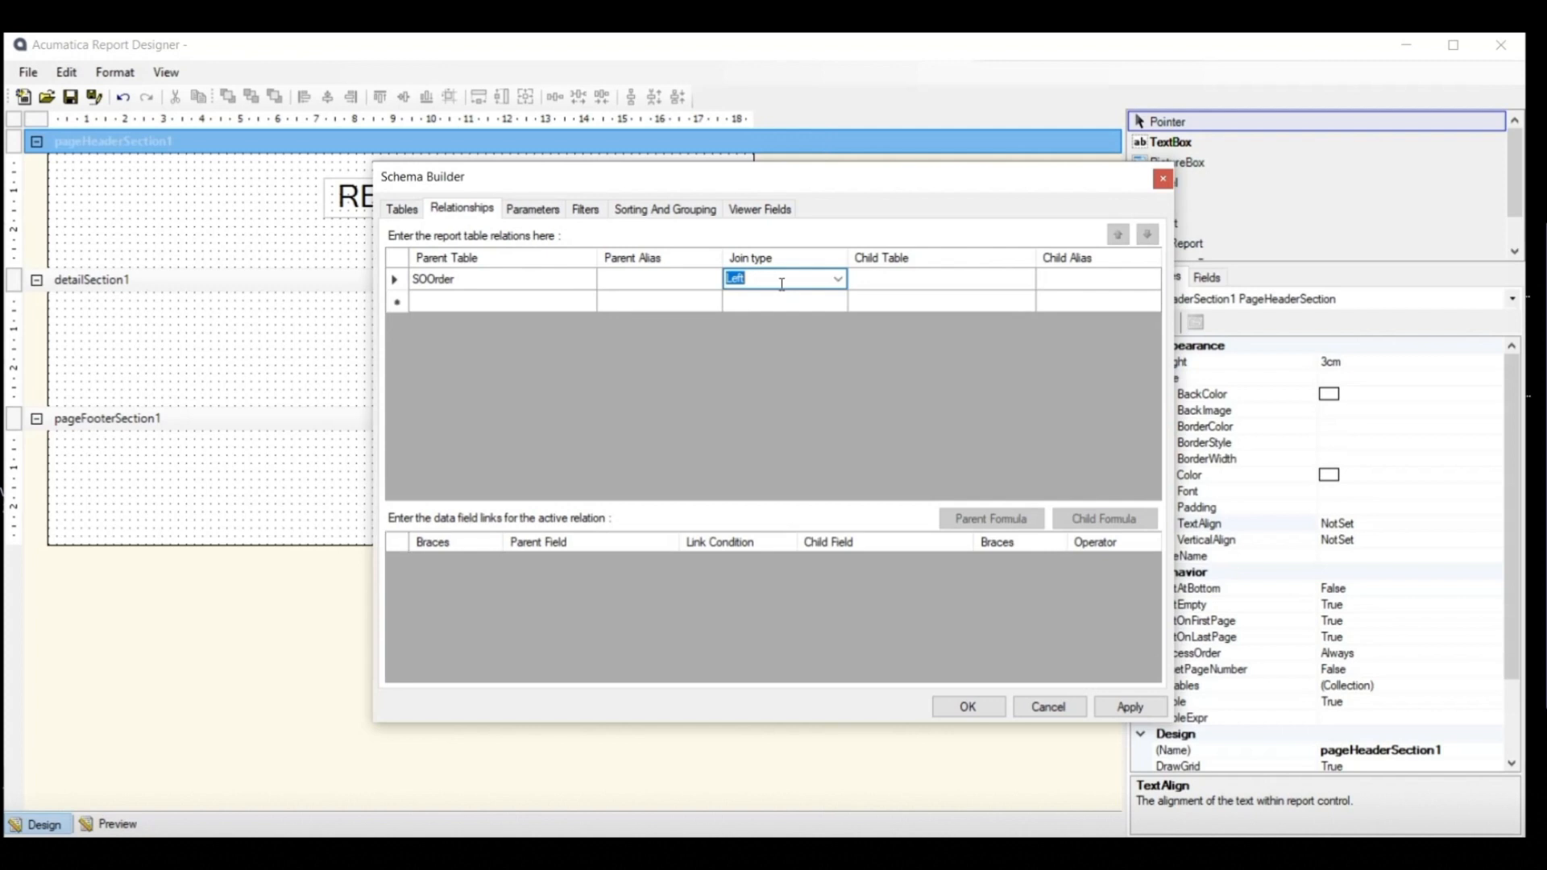
pyautogui.click(839, 279)
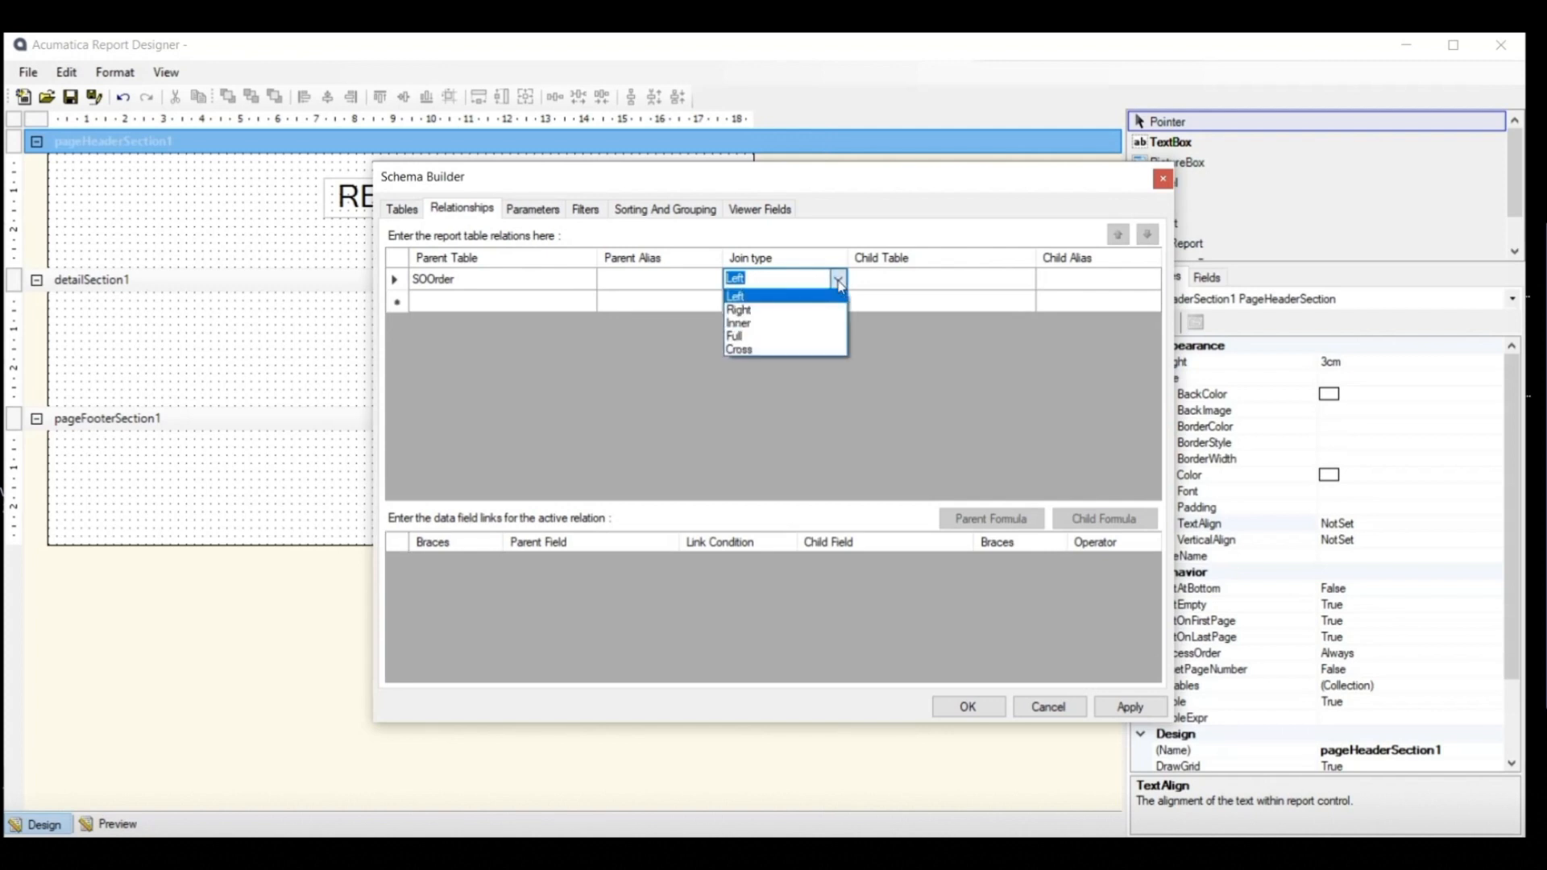
pyautogui.click(805, 323)
pyautogui.click(935, 278)
pyautogui.click(938, 283)
pyautogui.click(1025, 280)
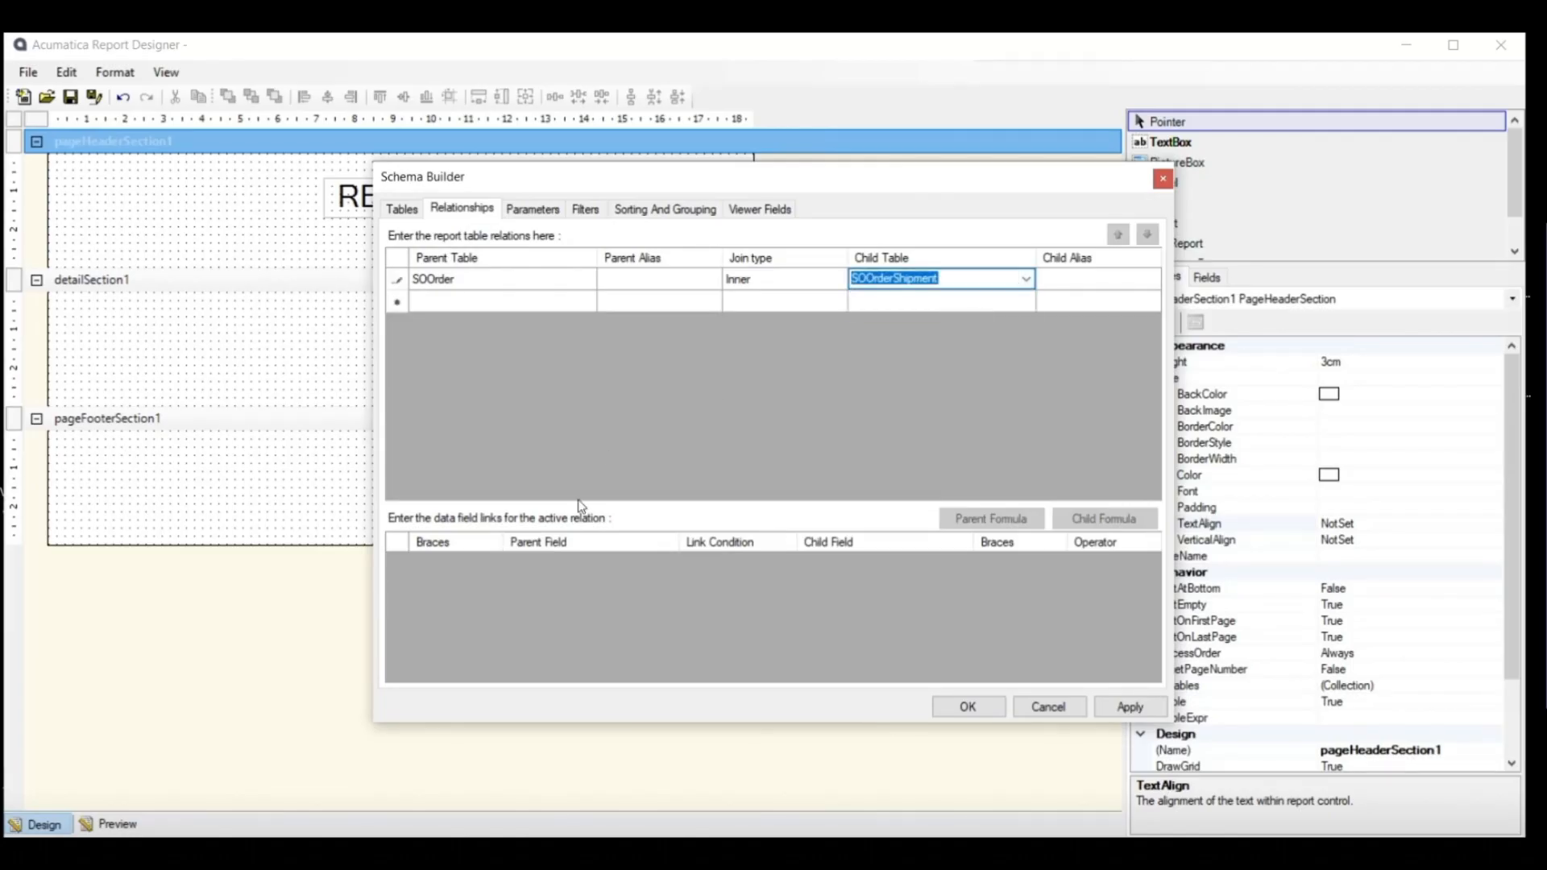
pyautogui.click(540, 632)
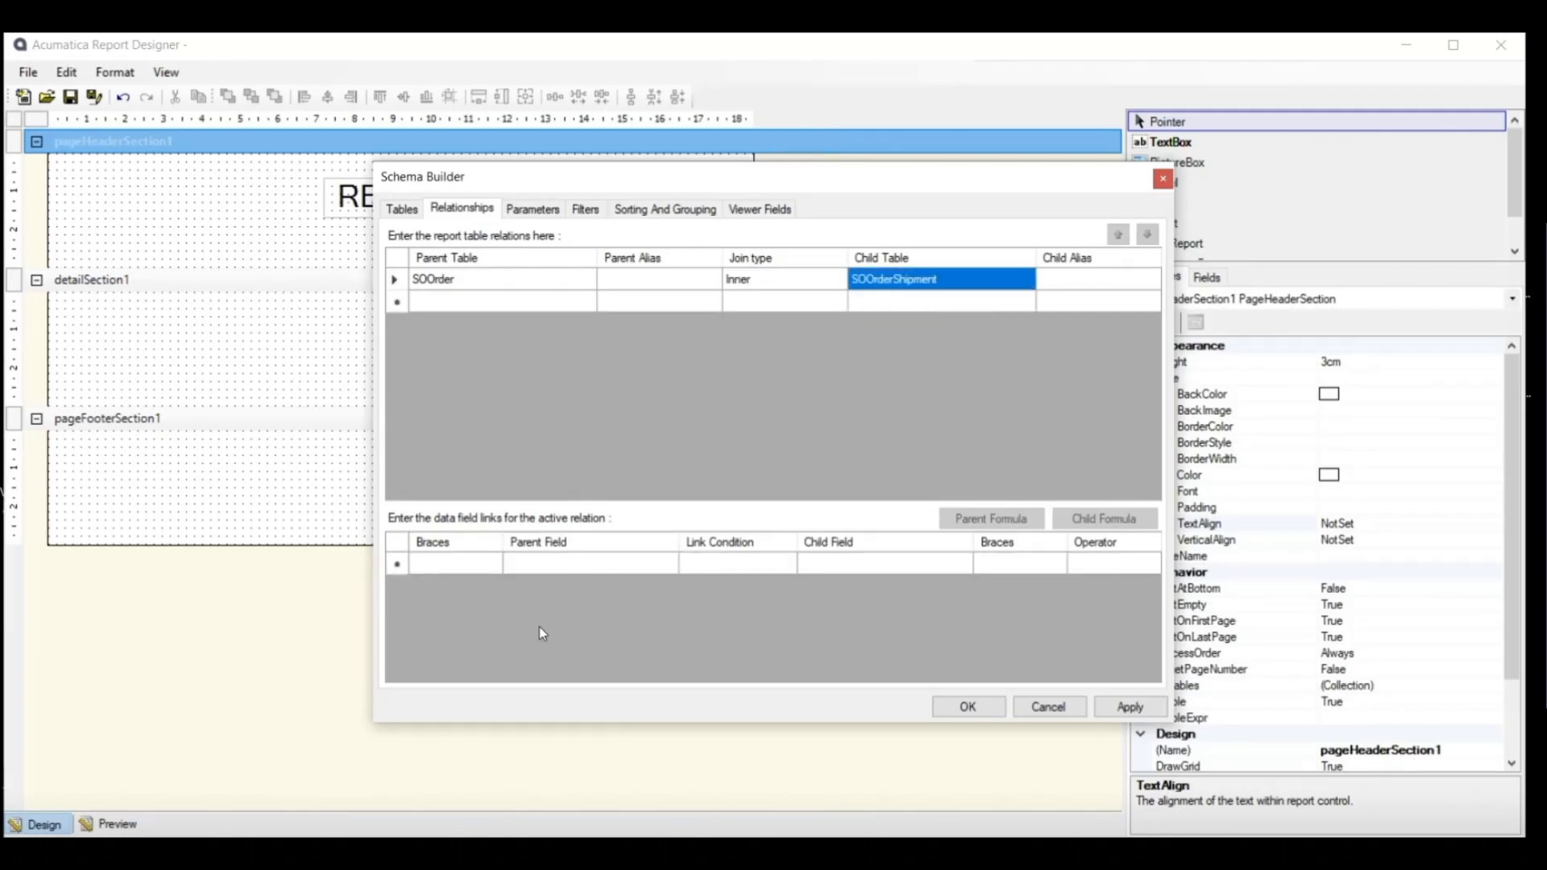
# Start a data field link for the active relation with OrderType as the parent field.
pyautogui.click(551, 568)
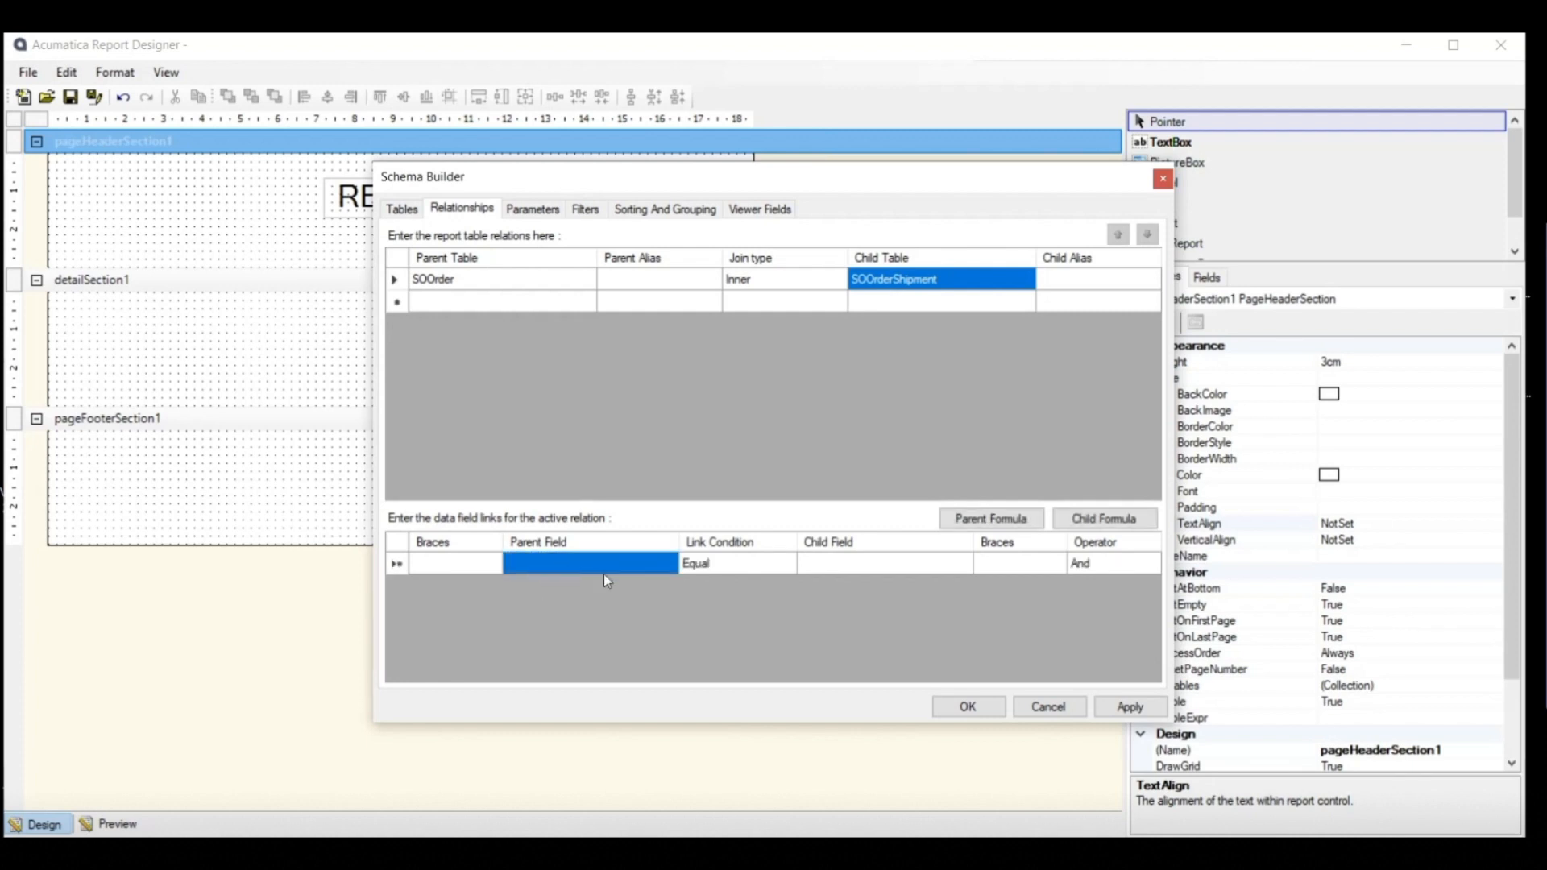
pyautogui.click(671, 564)
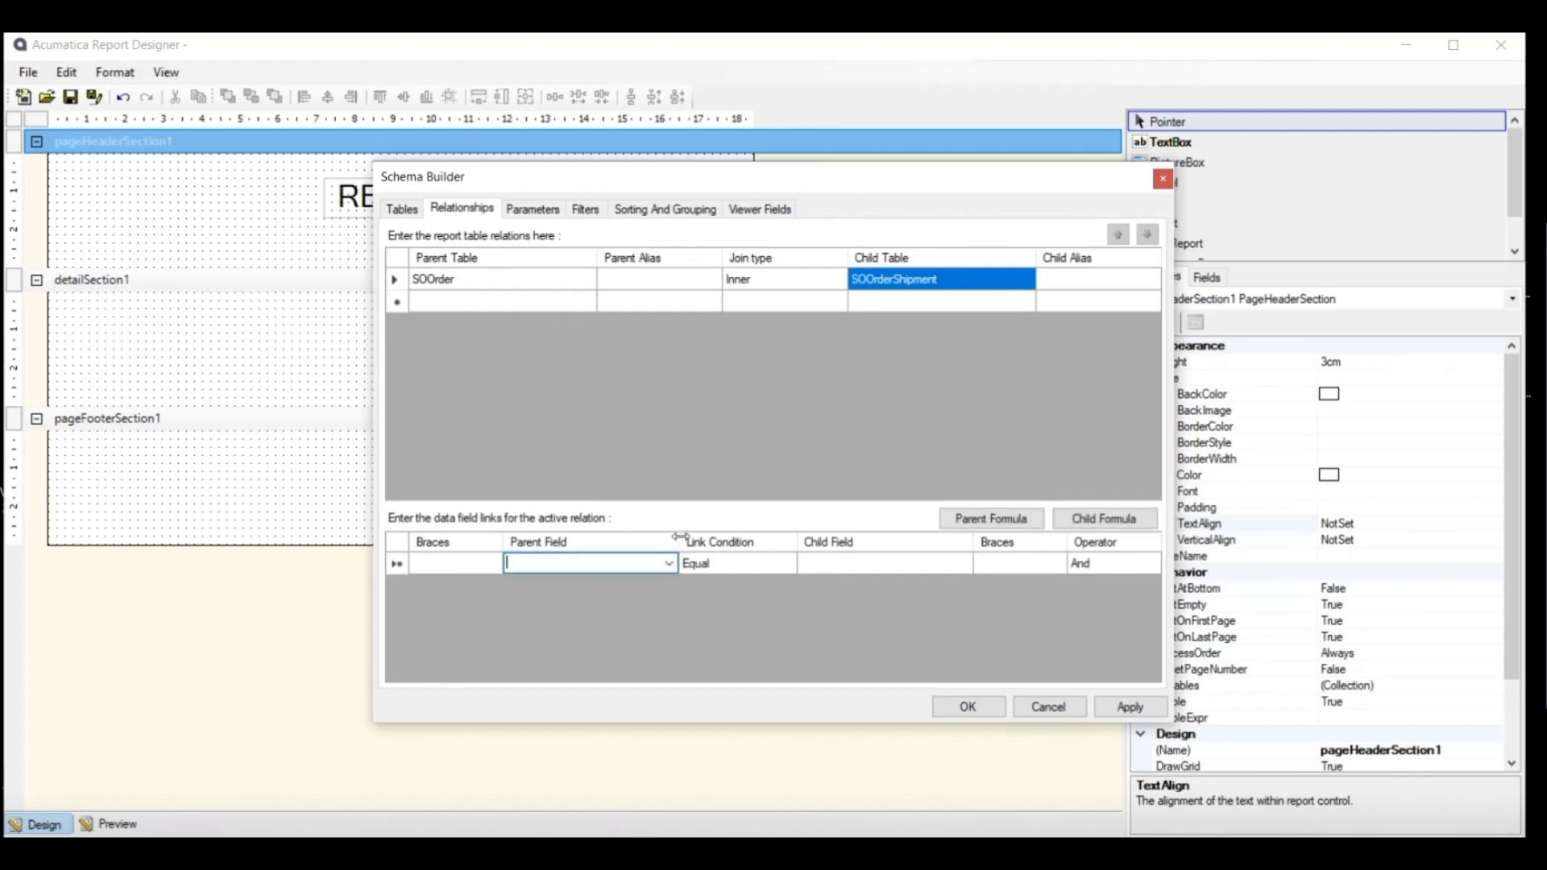
pyautogui.moveTo(679, 540); pyautogui.dragTo(703, 542)
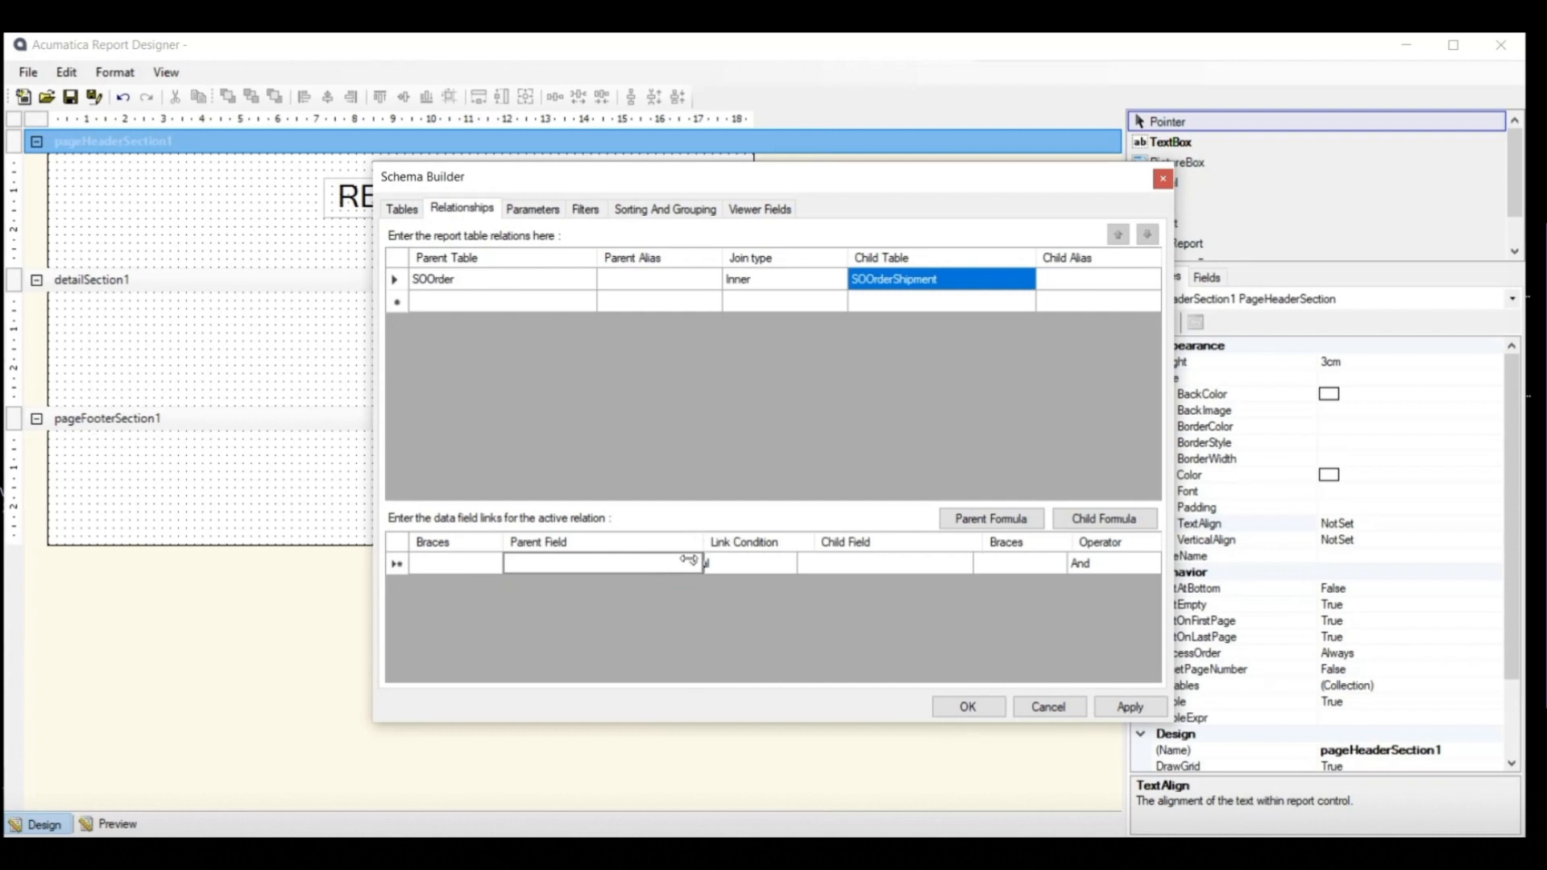
pyautogui.click(695, 565)
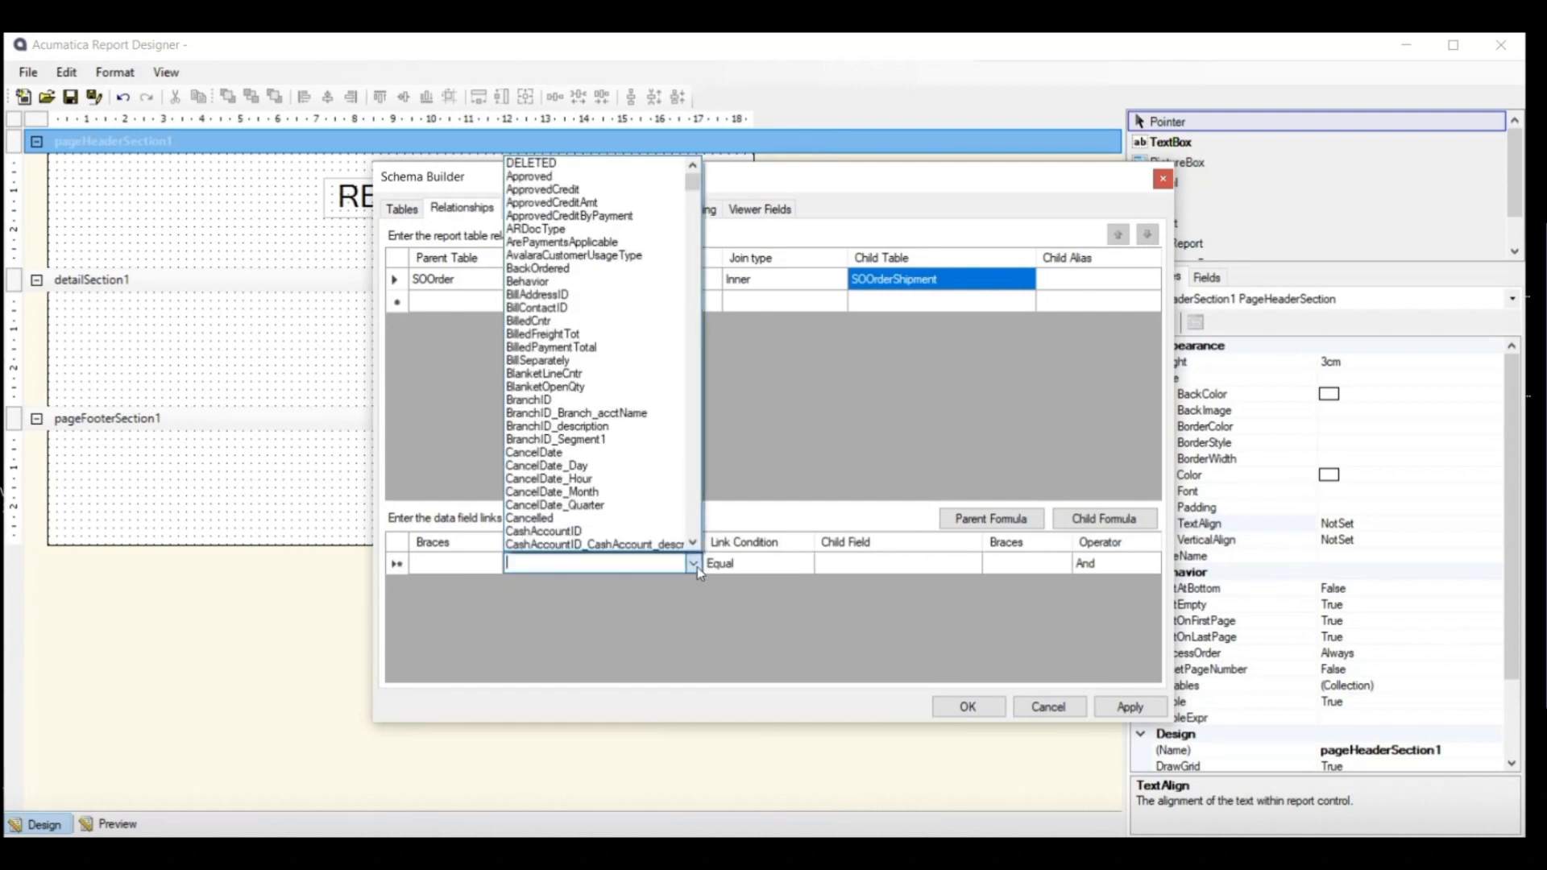
pyautogui.write('order')
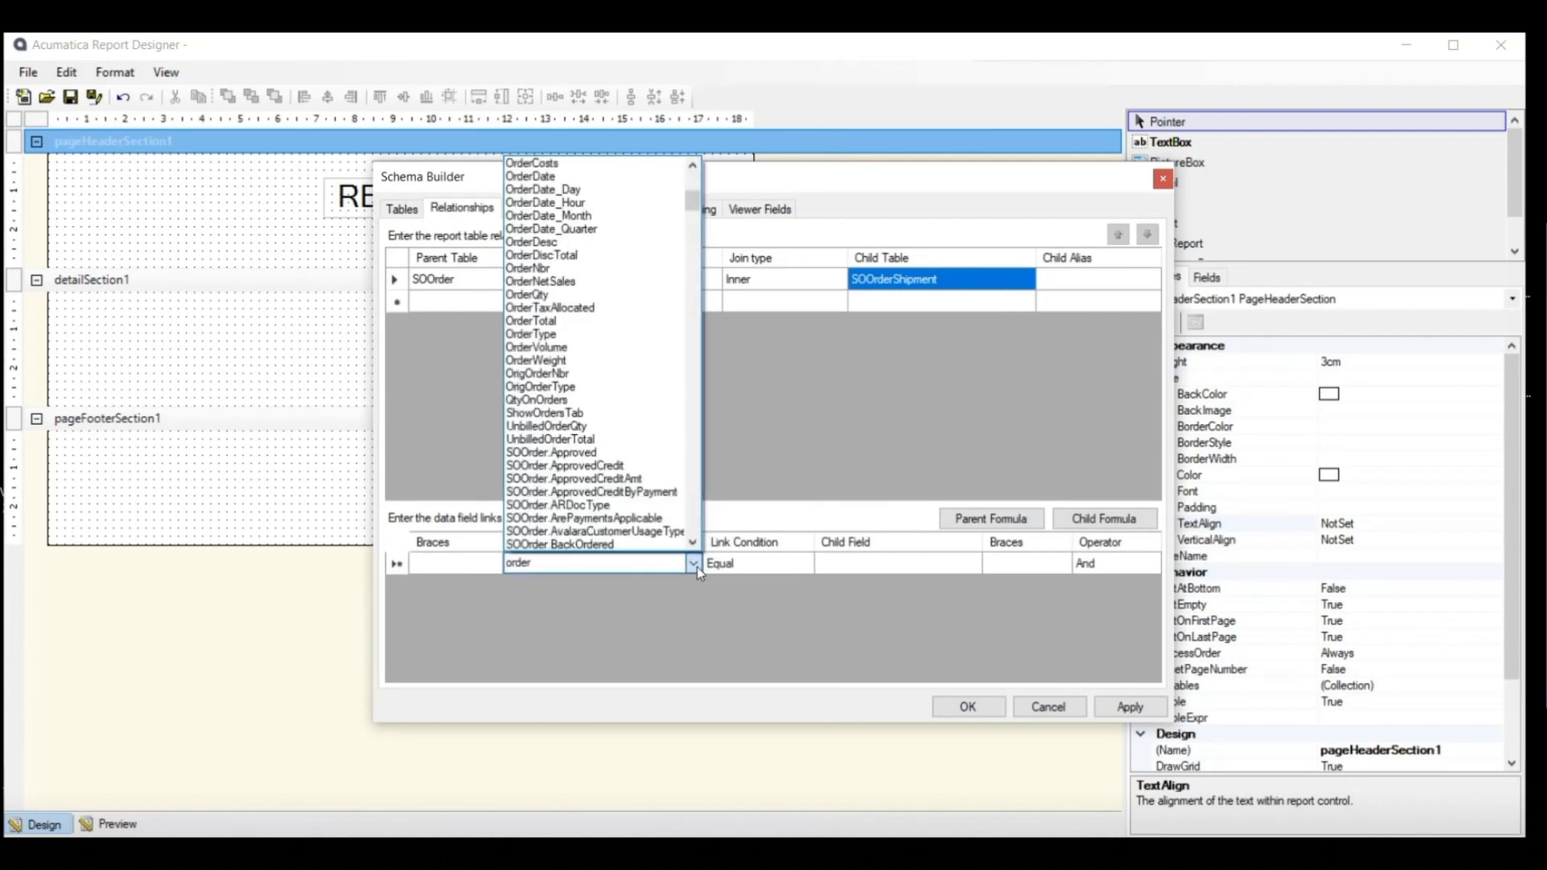
pyautogui.write('ty')
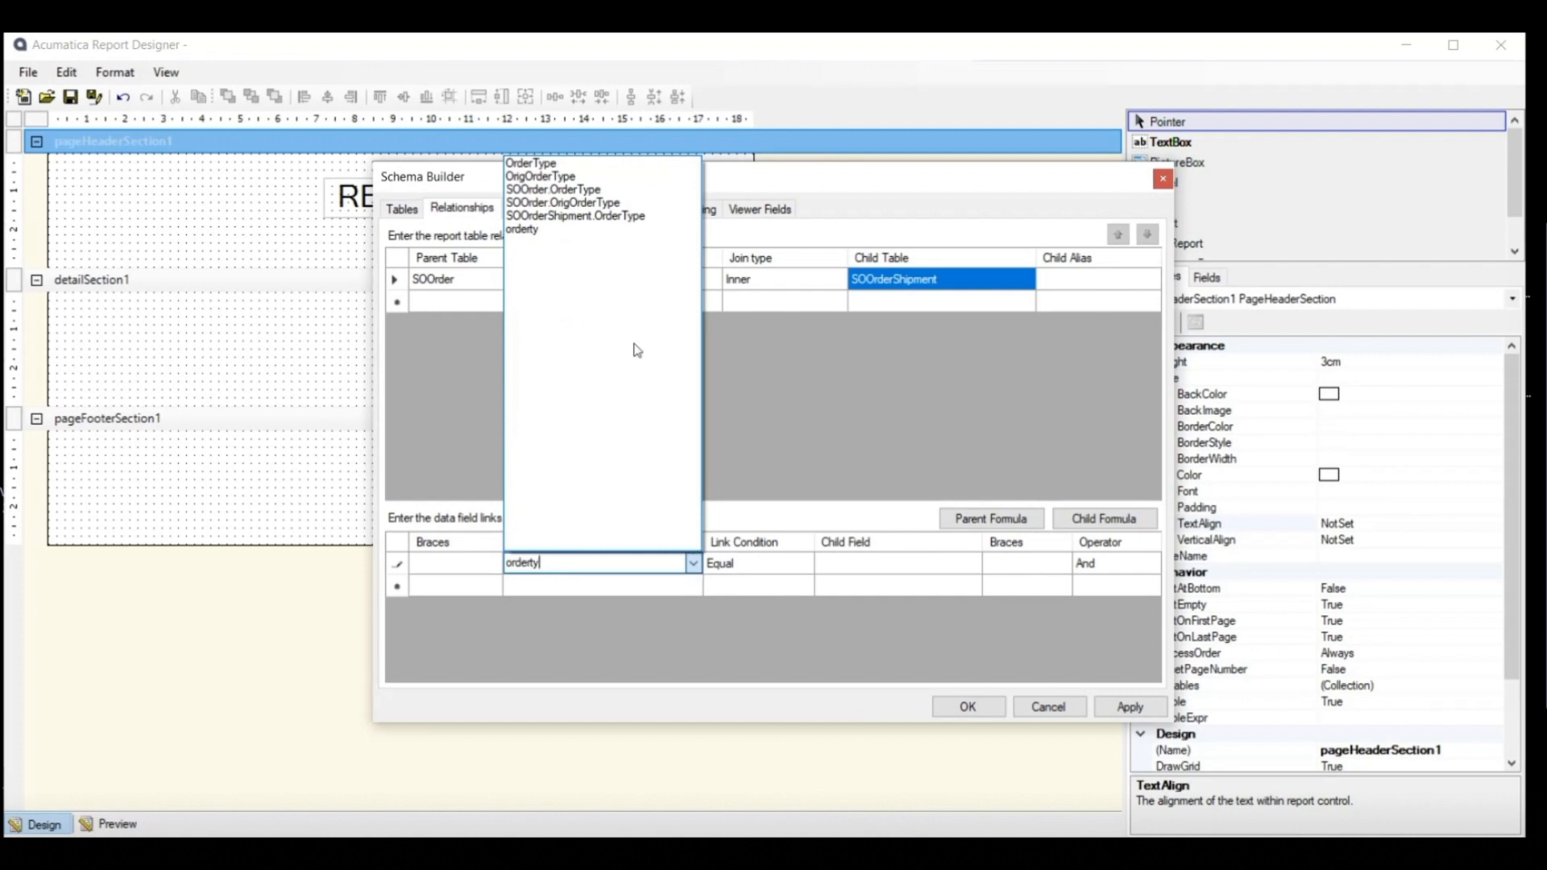
pyautogui.click(587, 163)
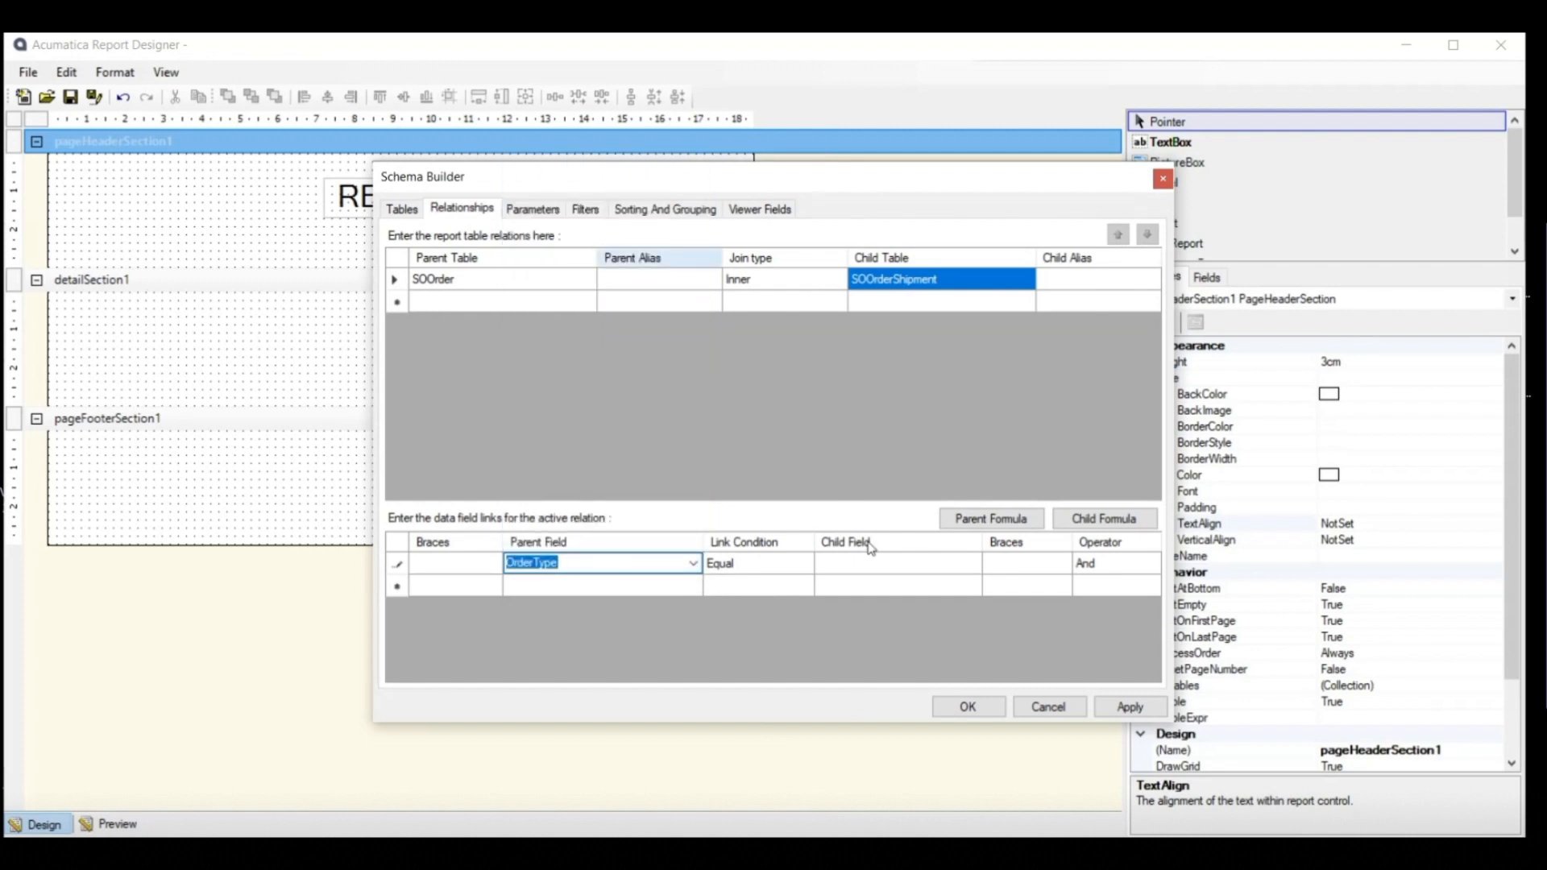
# Set the link's child field to SOOrderShipment.OrderType, apply the schema changes and close the schema builder.
pyautogui.click(943, 573)
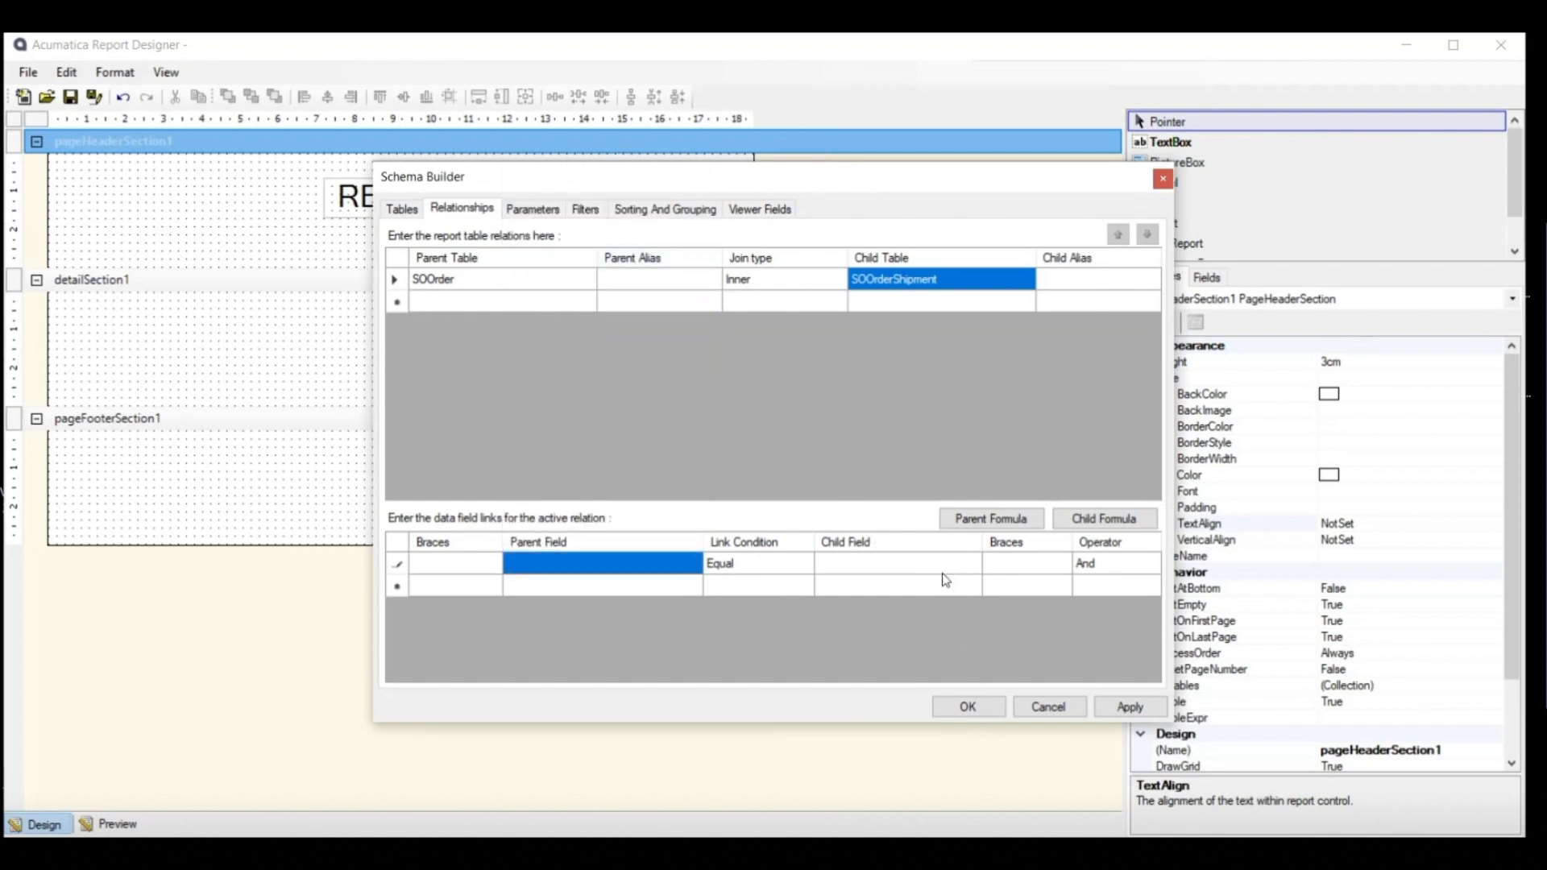
pyautogui.click(944, 569)
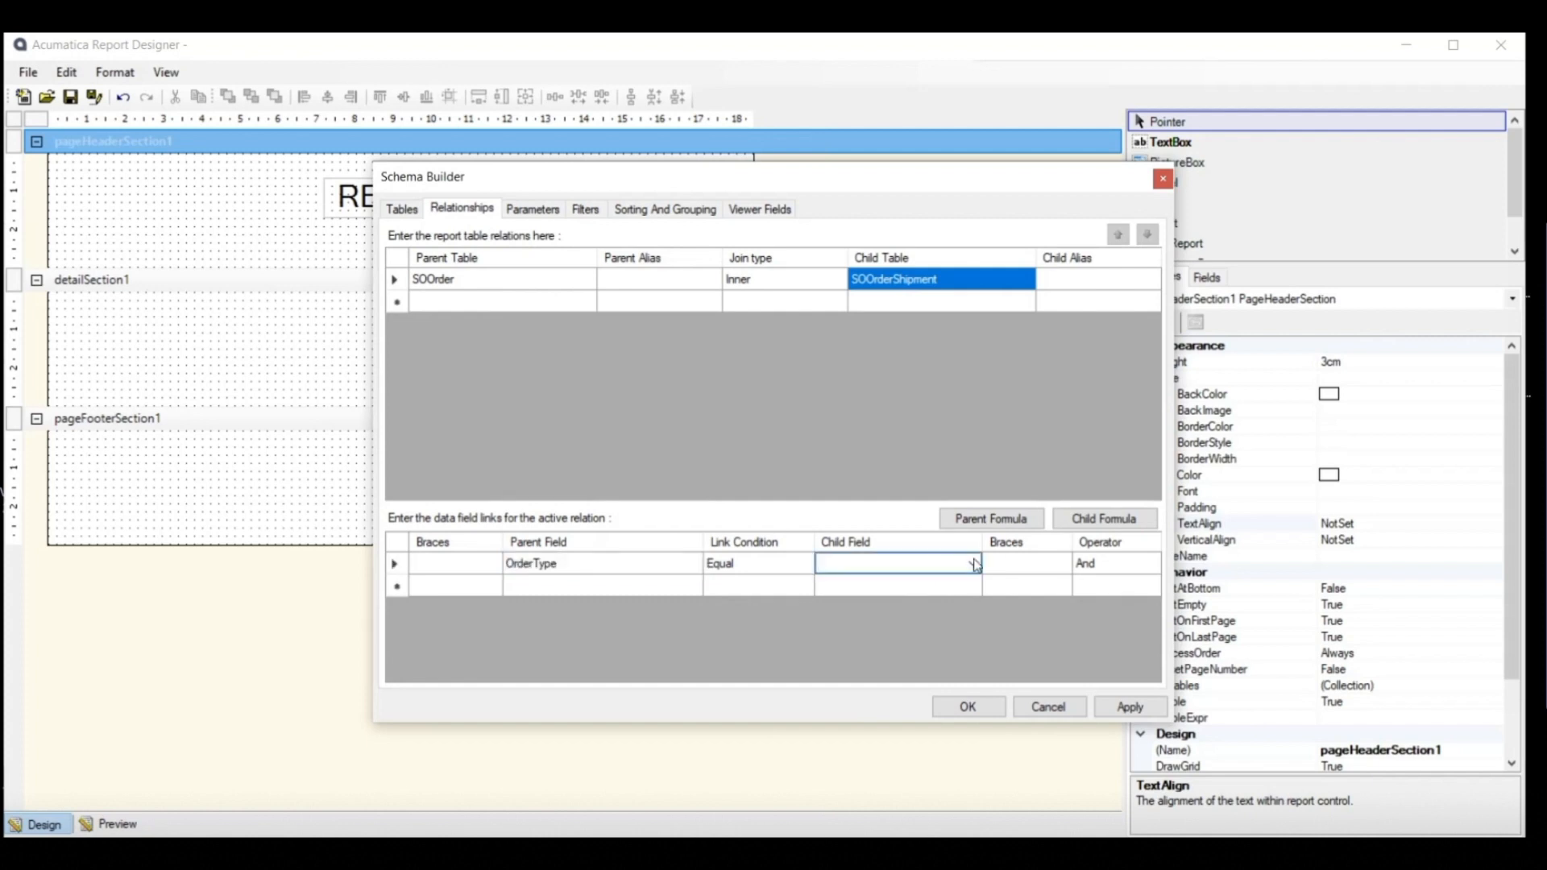
pyautogui.click(974, 564)
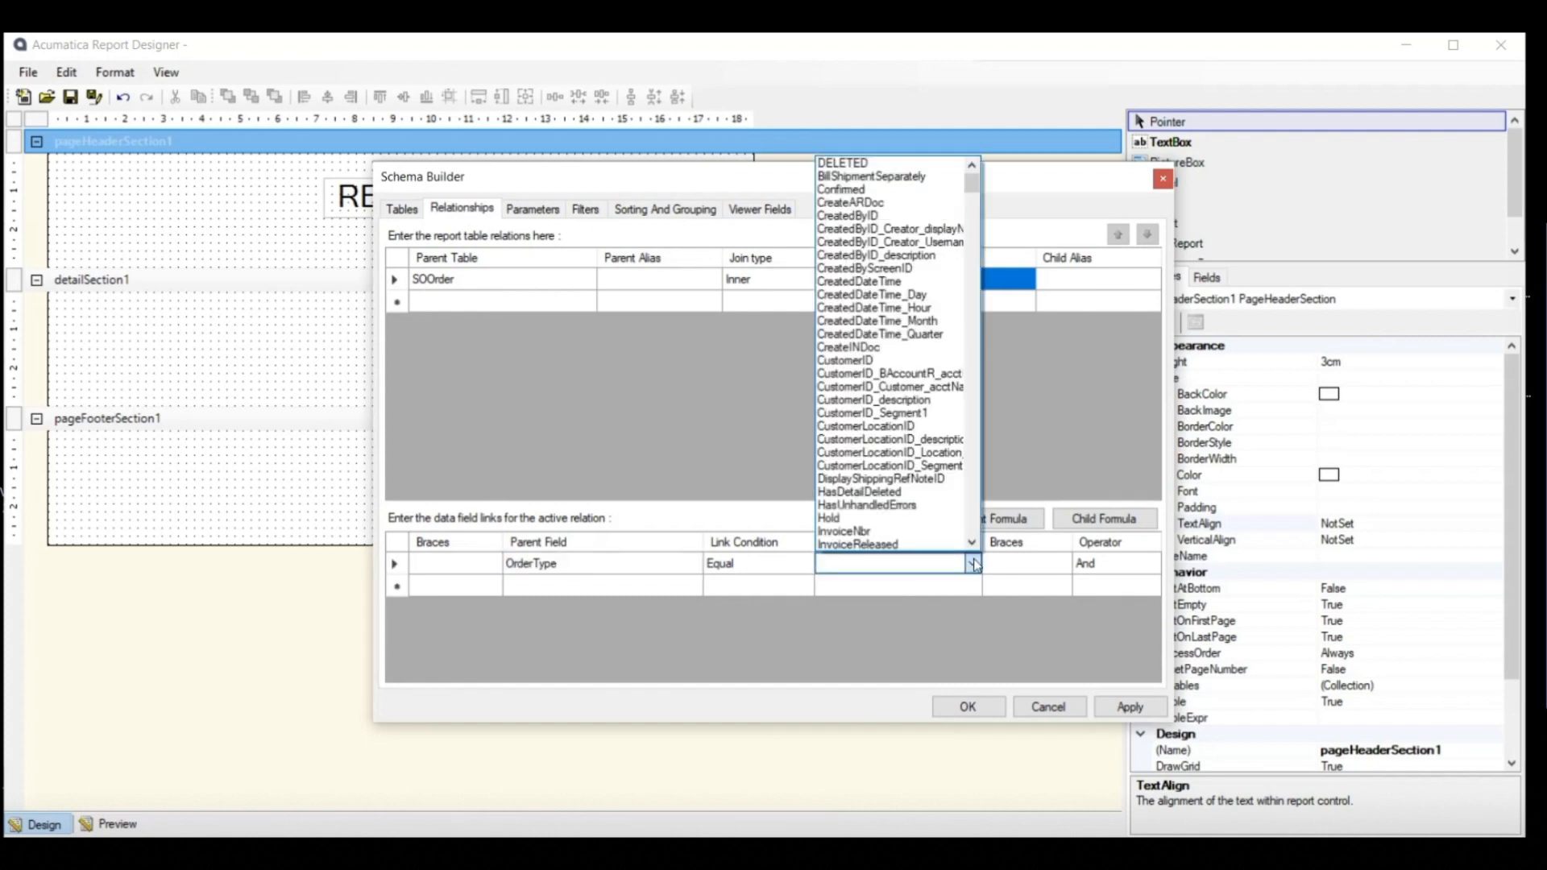
pyautogui.write('OrderType')
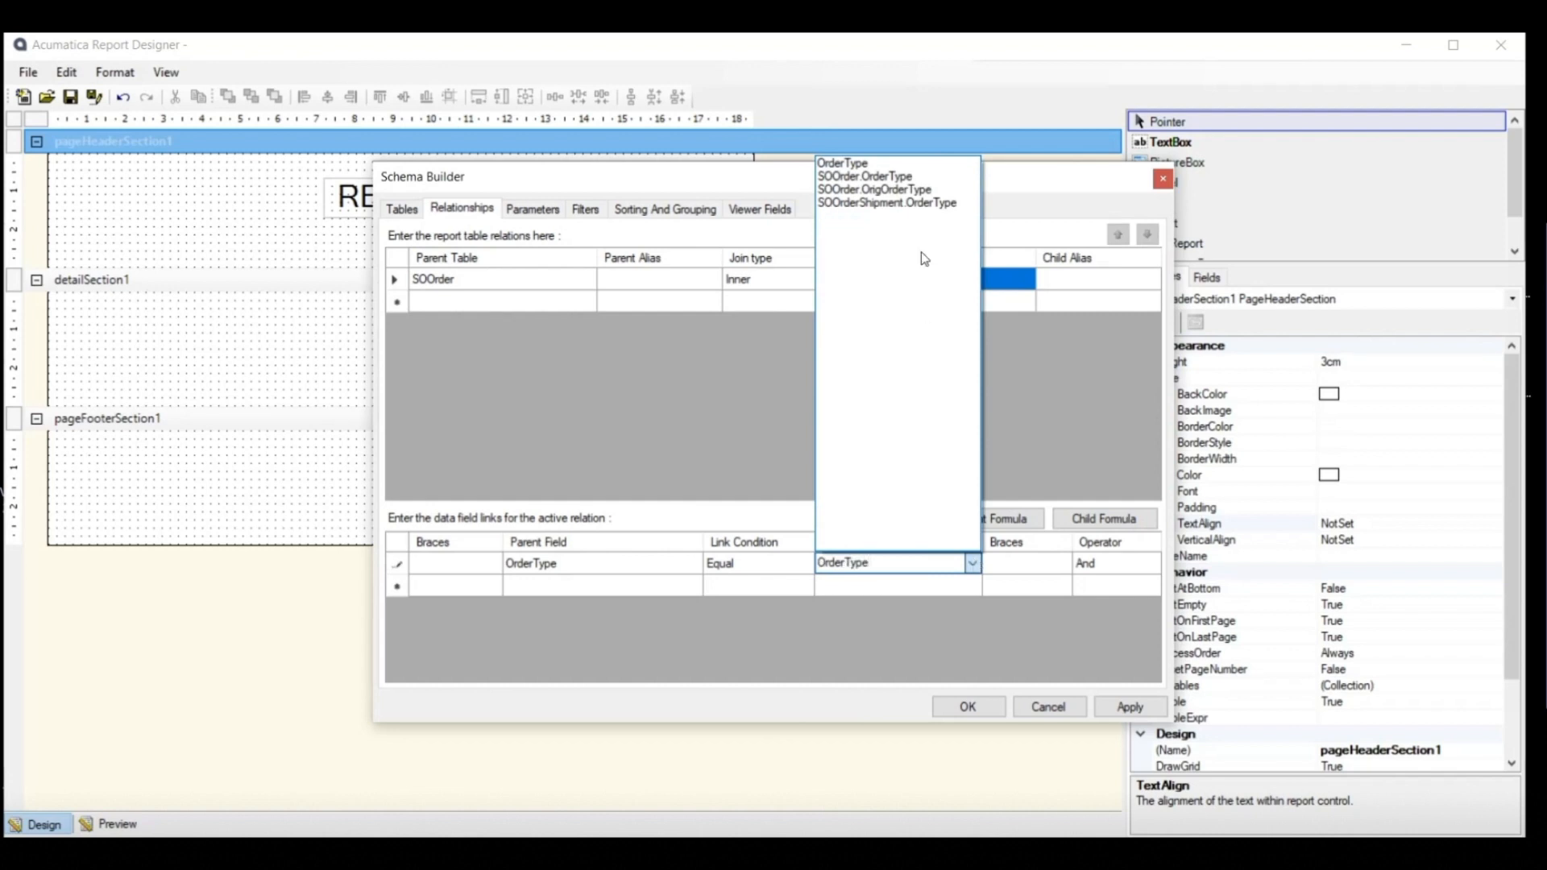
pyautogui.click(935, 203)
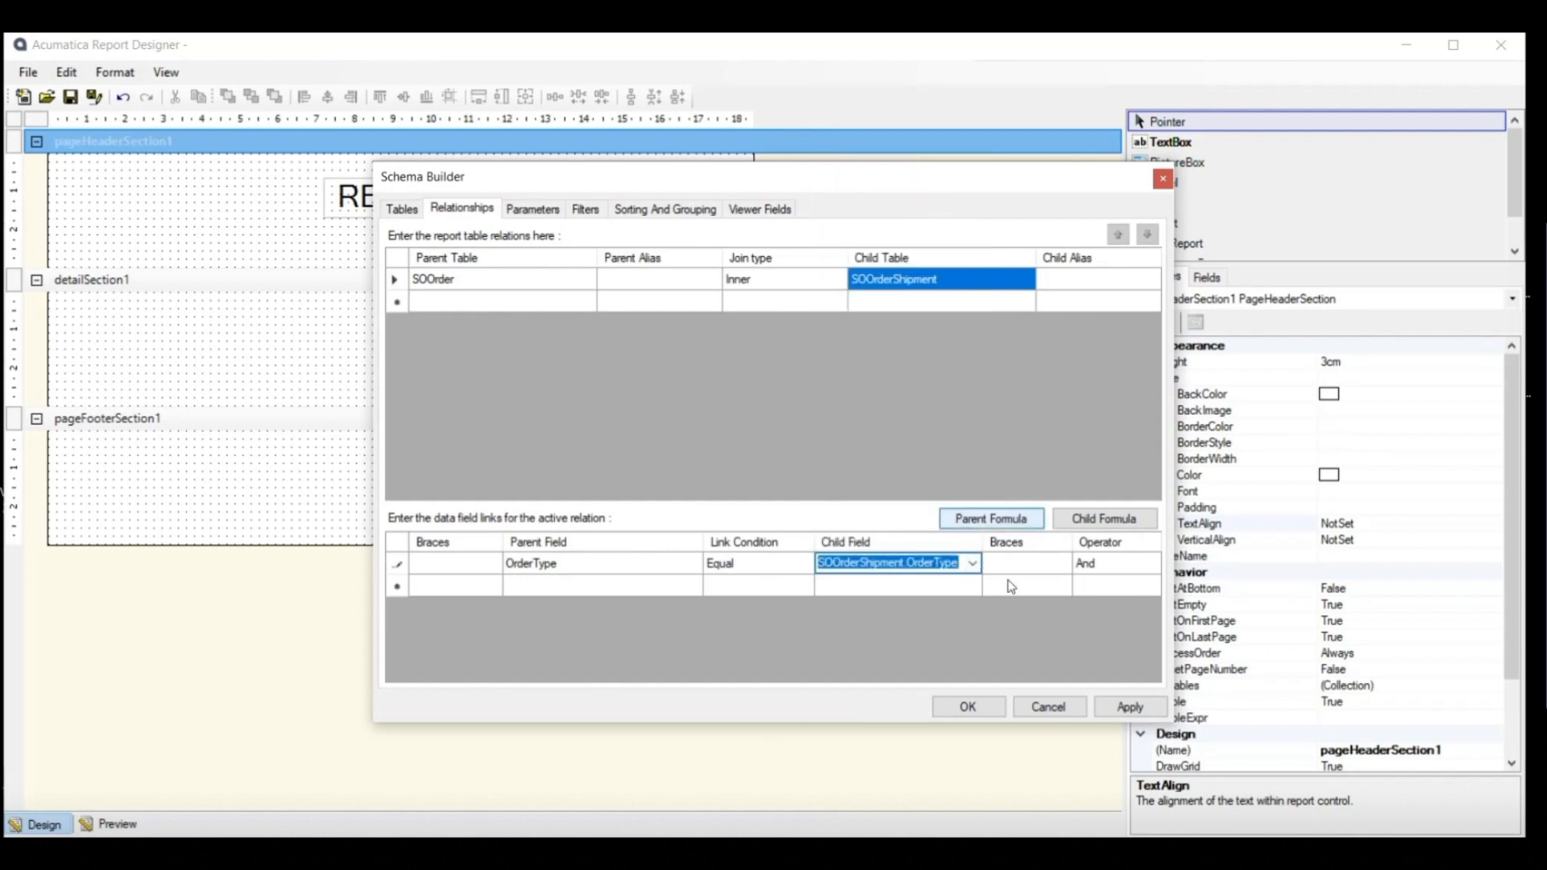
pyautogui.click(1130, 707)
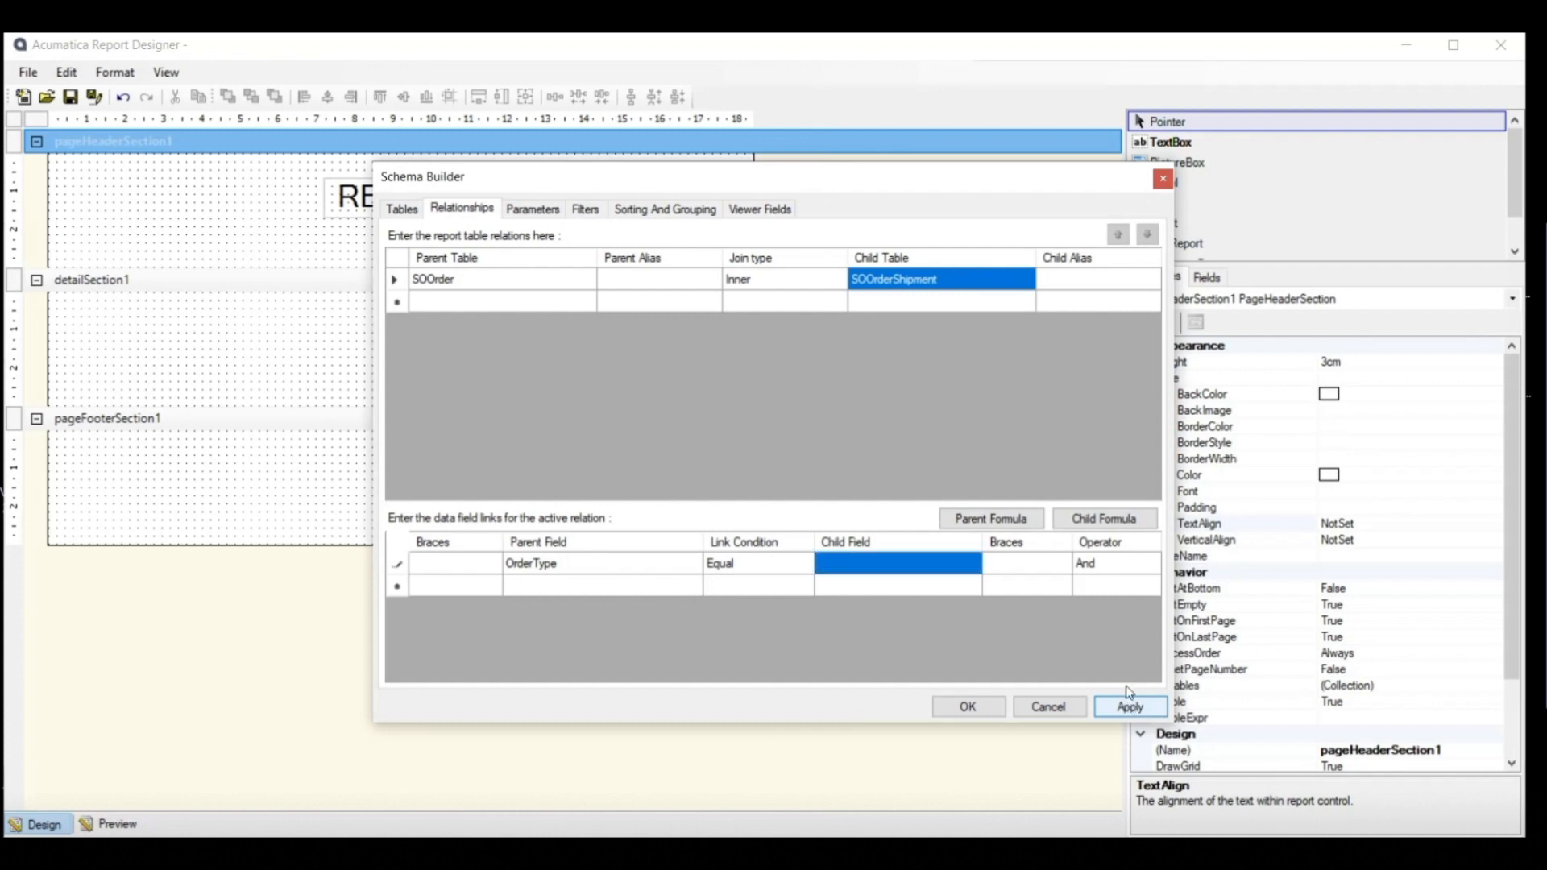
pyautogui.click(1163, 180)
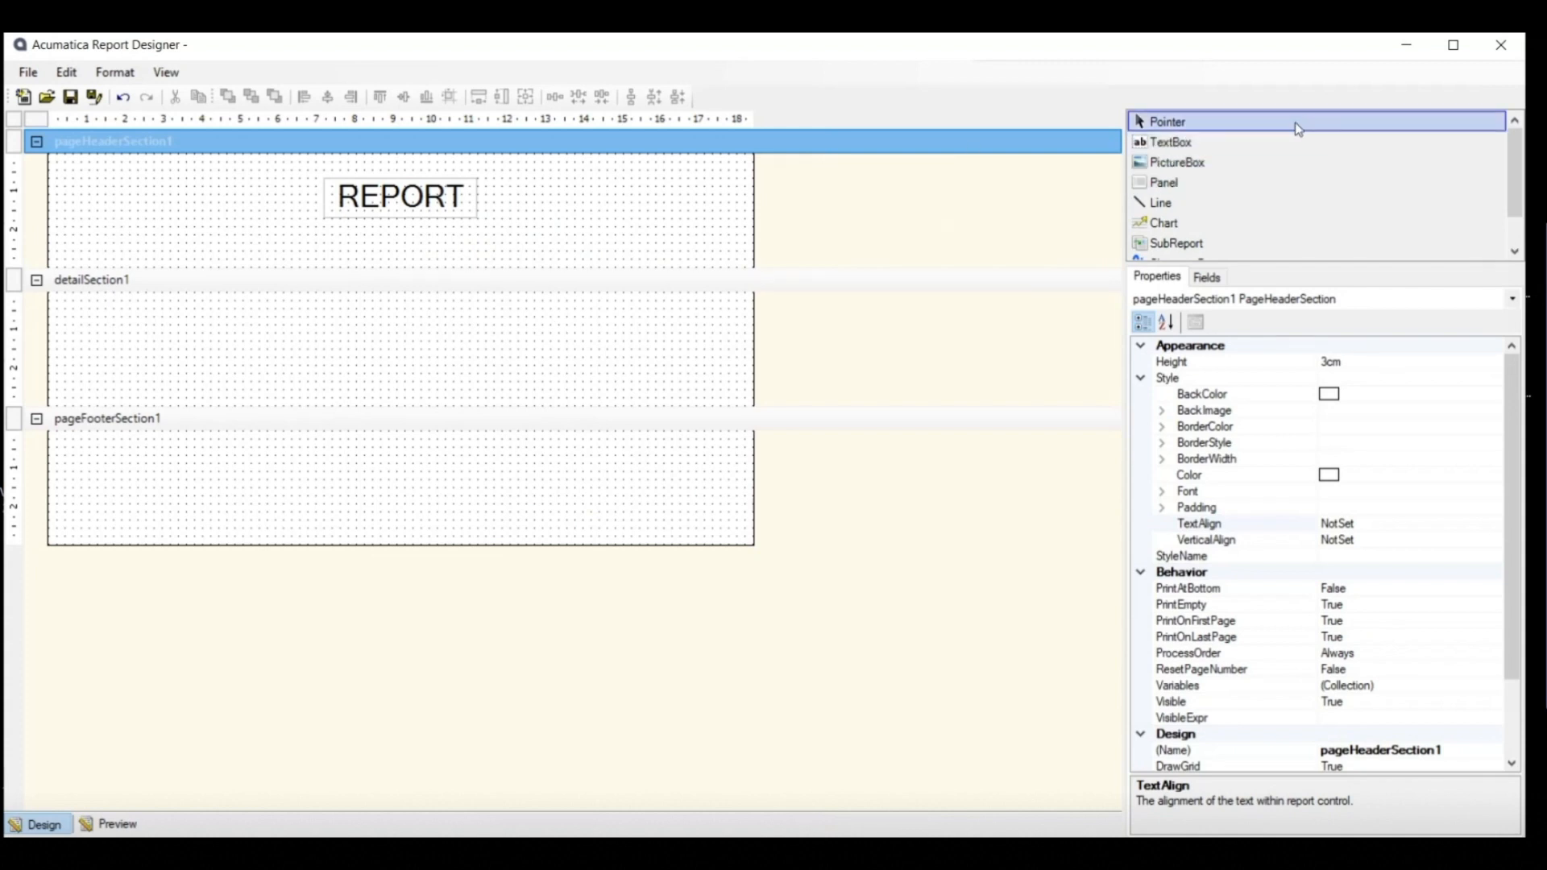
# Add a text box reading Order Type below the REPORT heading in the page header and narrow it to about 2 cm.
pyautogui.click(1275, 145)
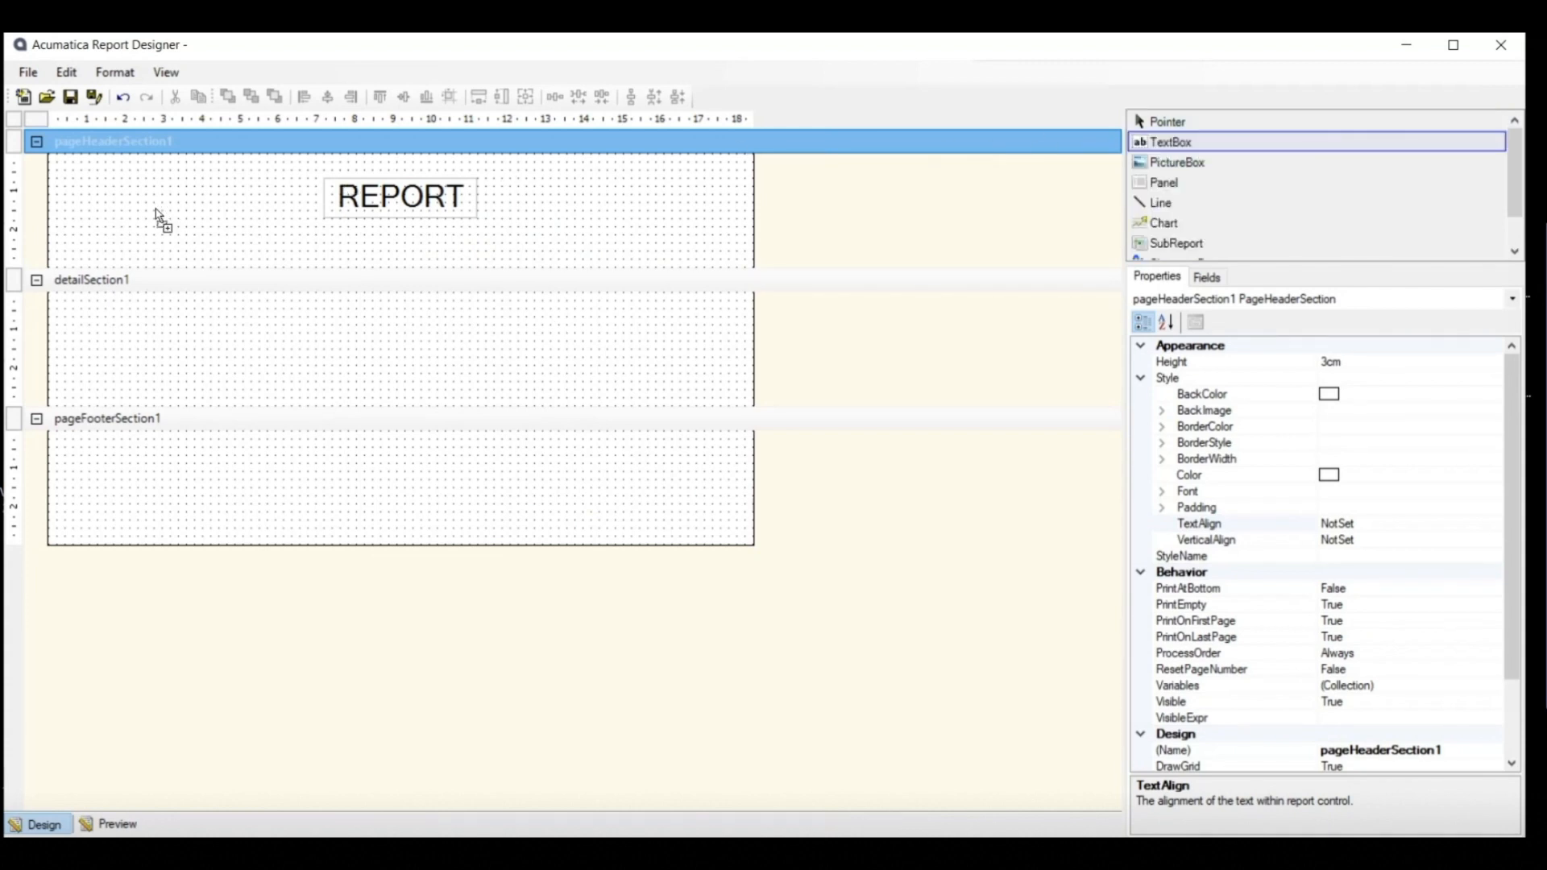
pyautogui.click(122, 244)
pyautogui.moveTo(129, 245); pyautogui.dragTo(94, 237)
pyautogui.doubleClick(133, 242)
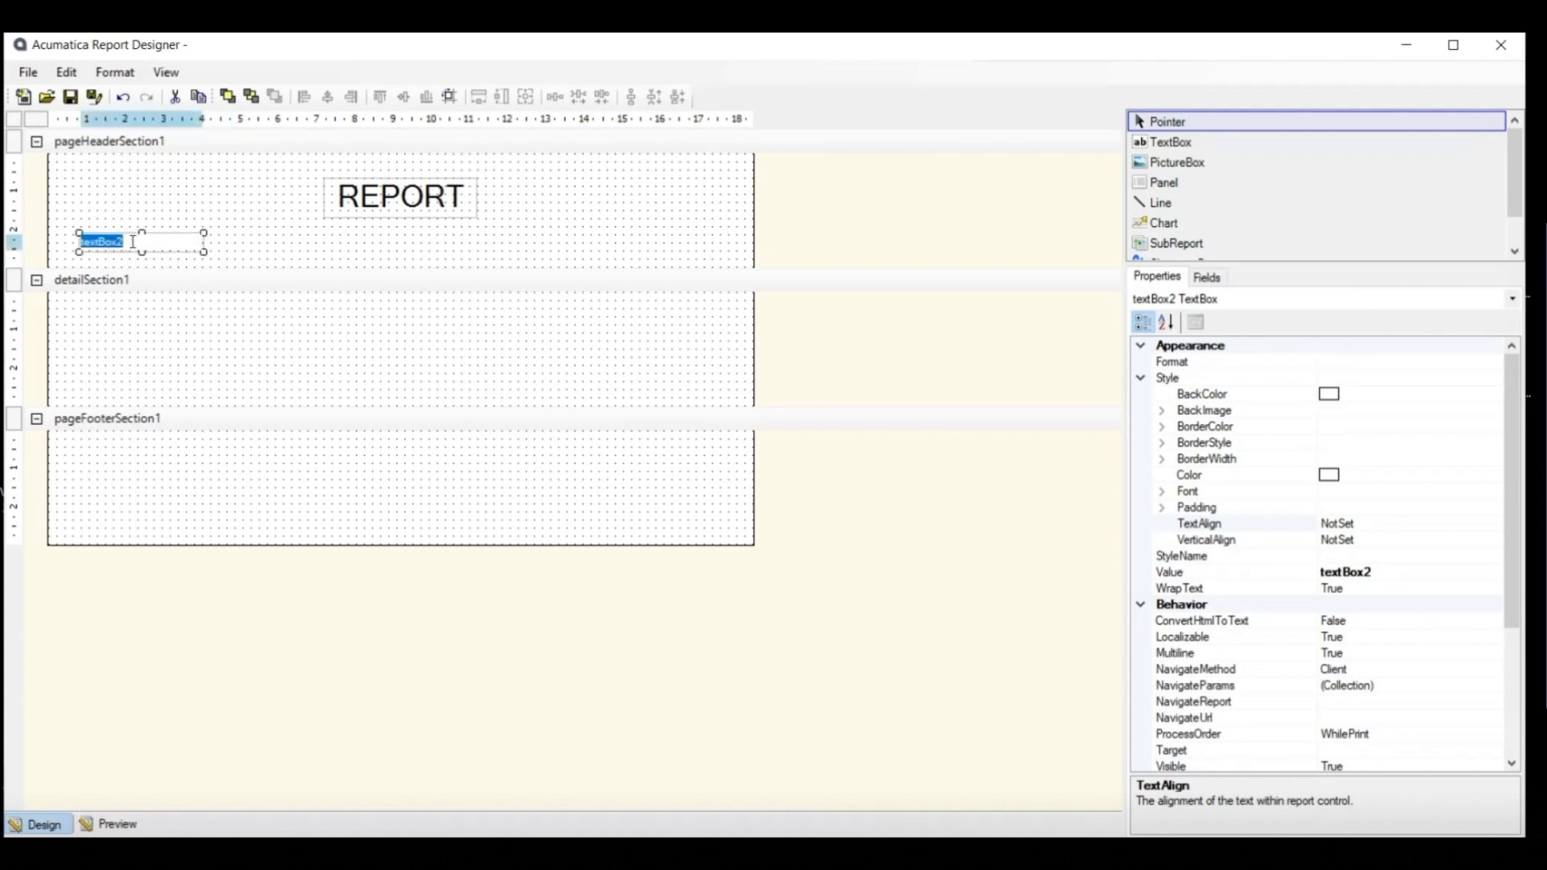
pyautogui.write('Order Type')
pyautogui.click(269, 228)
pyautogui.click(151, 243)
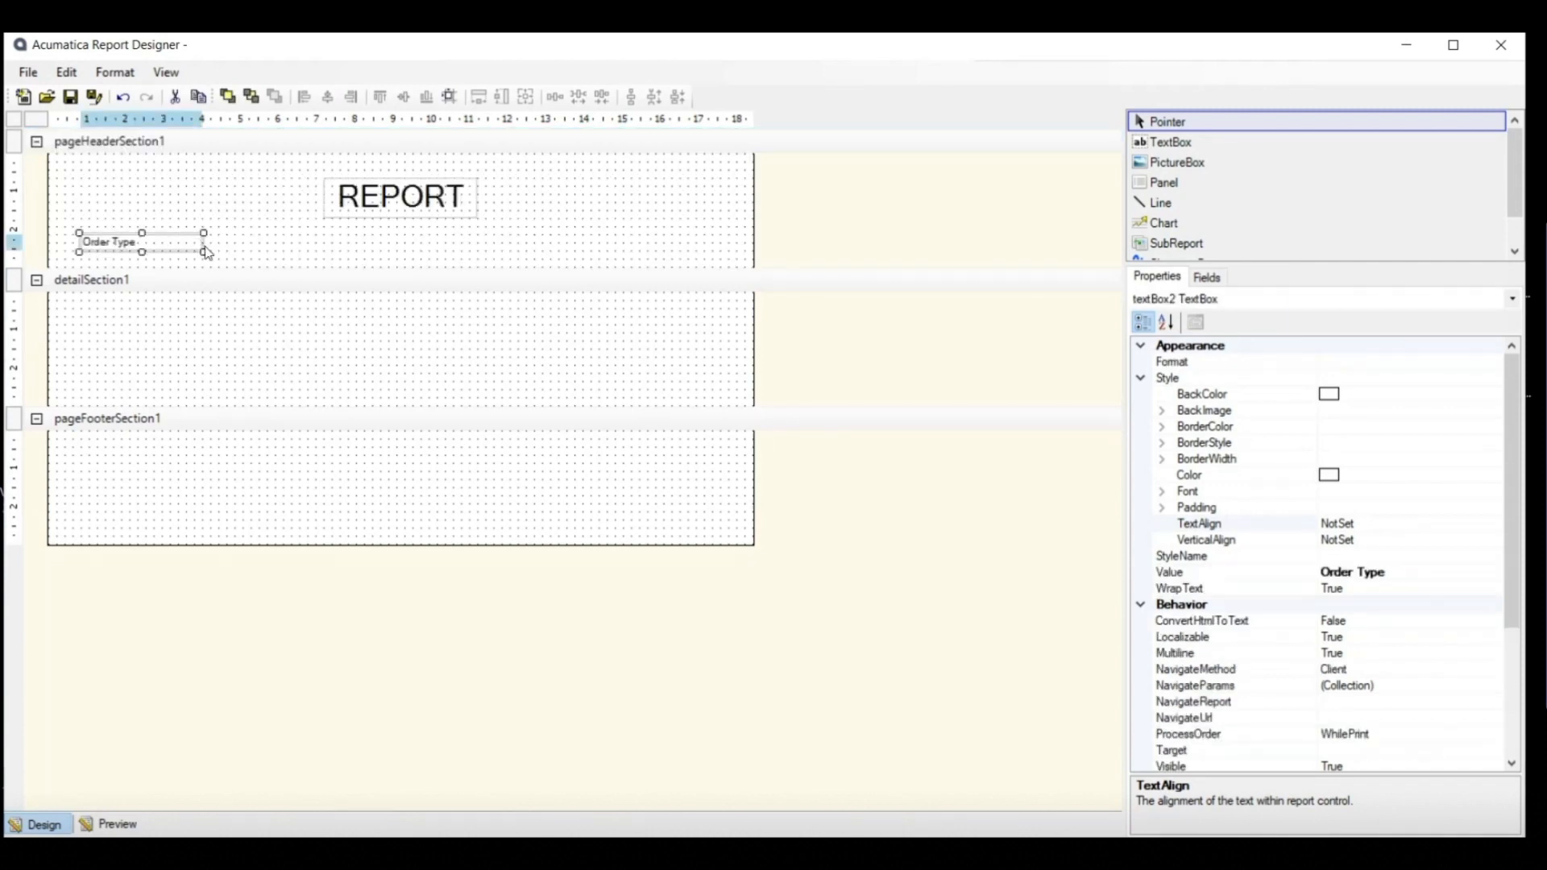
pyautogui.moveTo(204, 241); pyautogui.dragTo(156, 242)
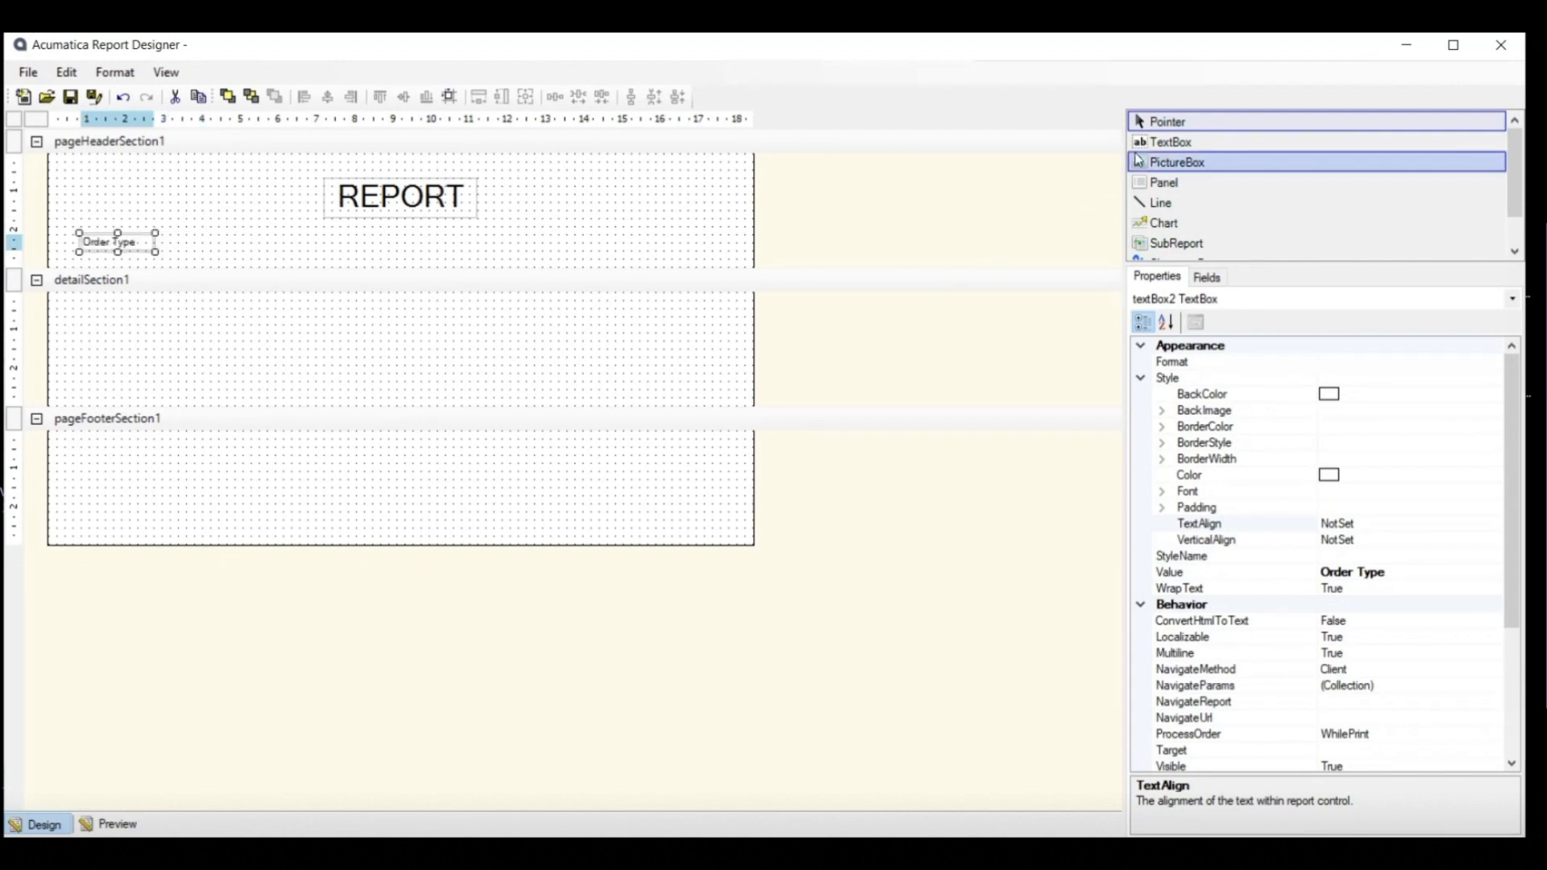
# Place another text box directly beside the Order Type label in the page header.
pyautogui.click(1160, 143)
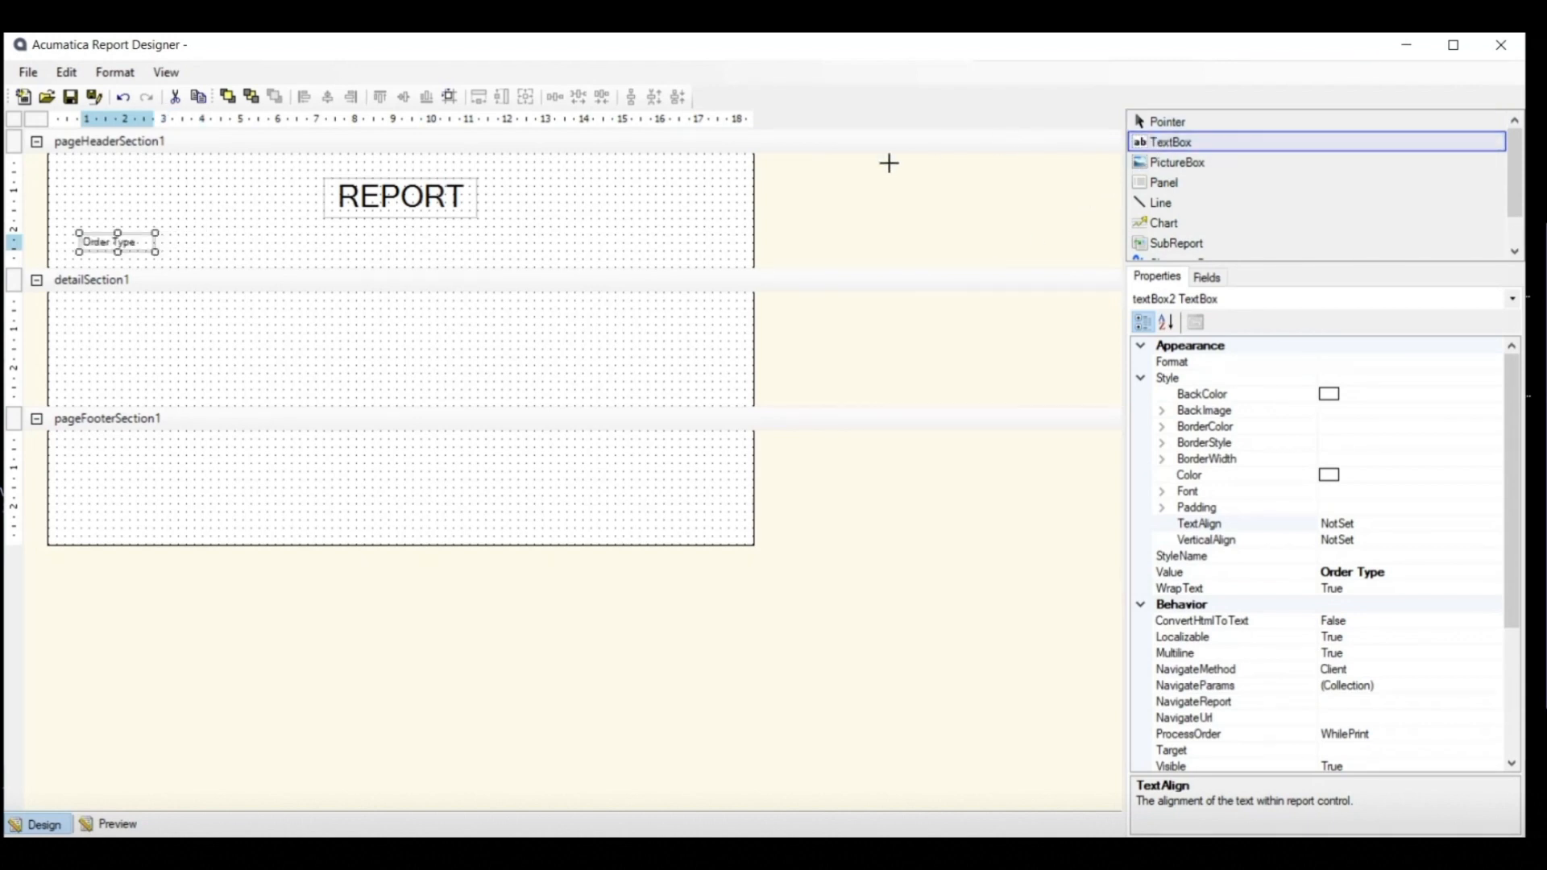
pyautogui.click(170, 245)
pyautogui.moveTo(207, 249); pyautogui.dragTo(193, 240)
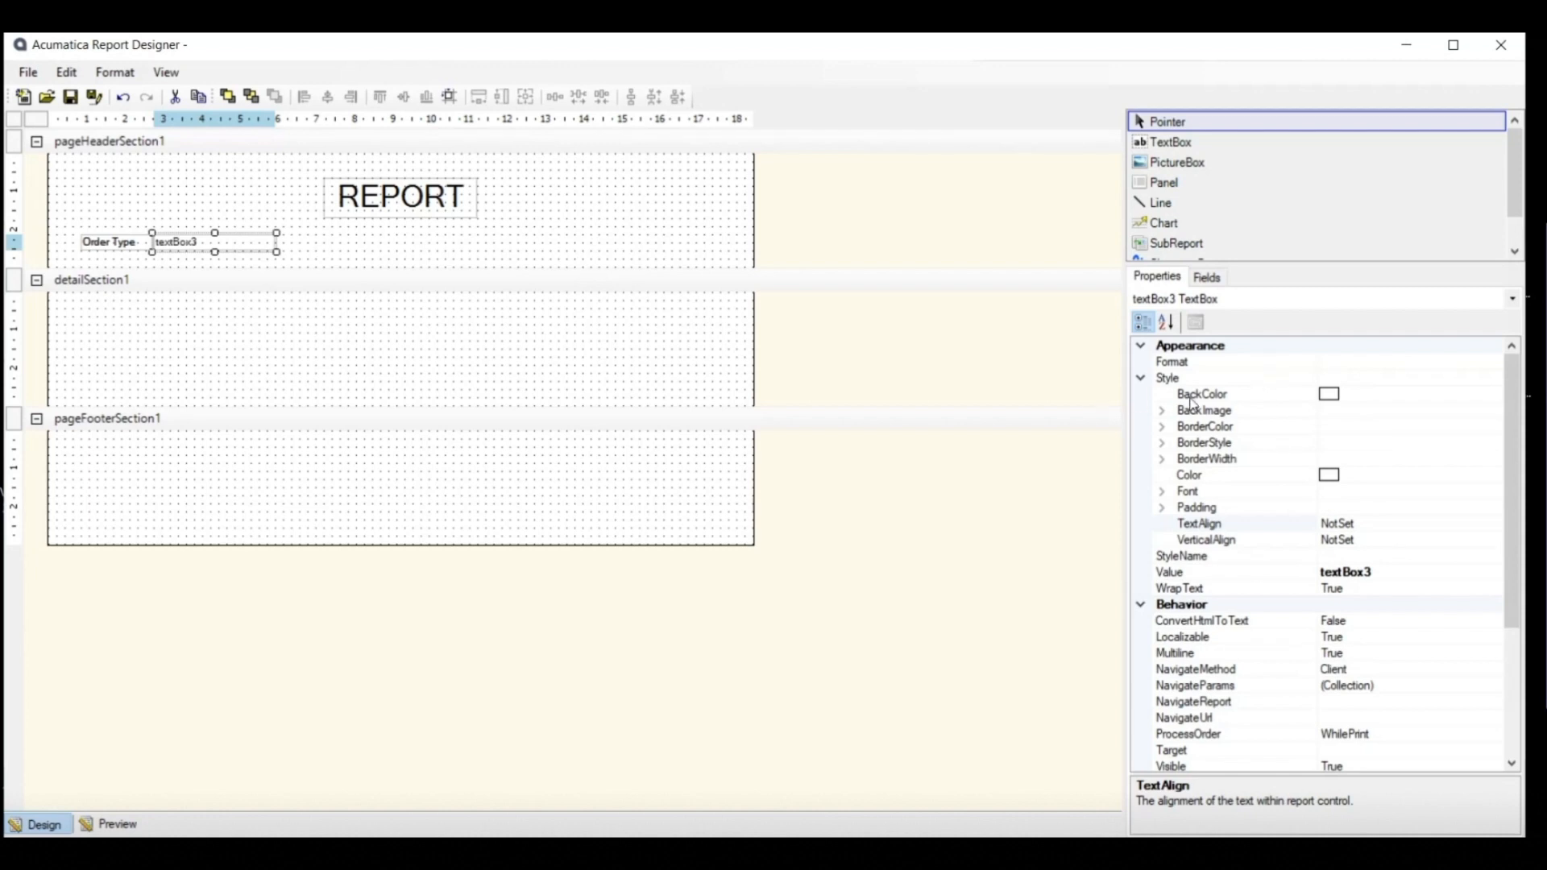
# Replace the new text box's value expression with the OrderType field from the SOOrder table.
pyautogui.scroll(-1, 1194, 404)
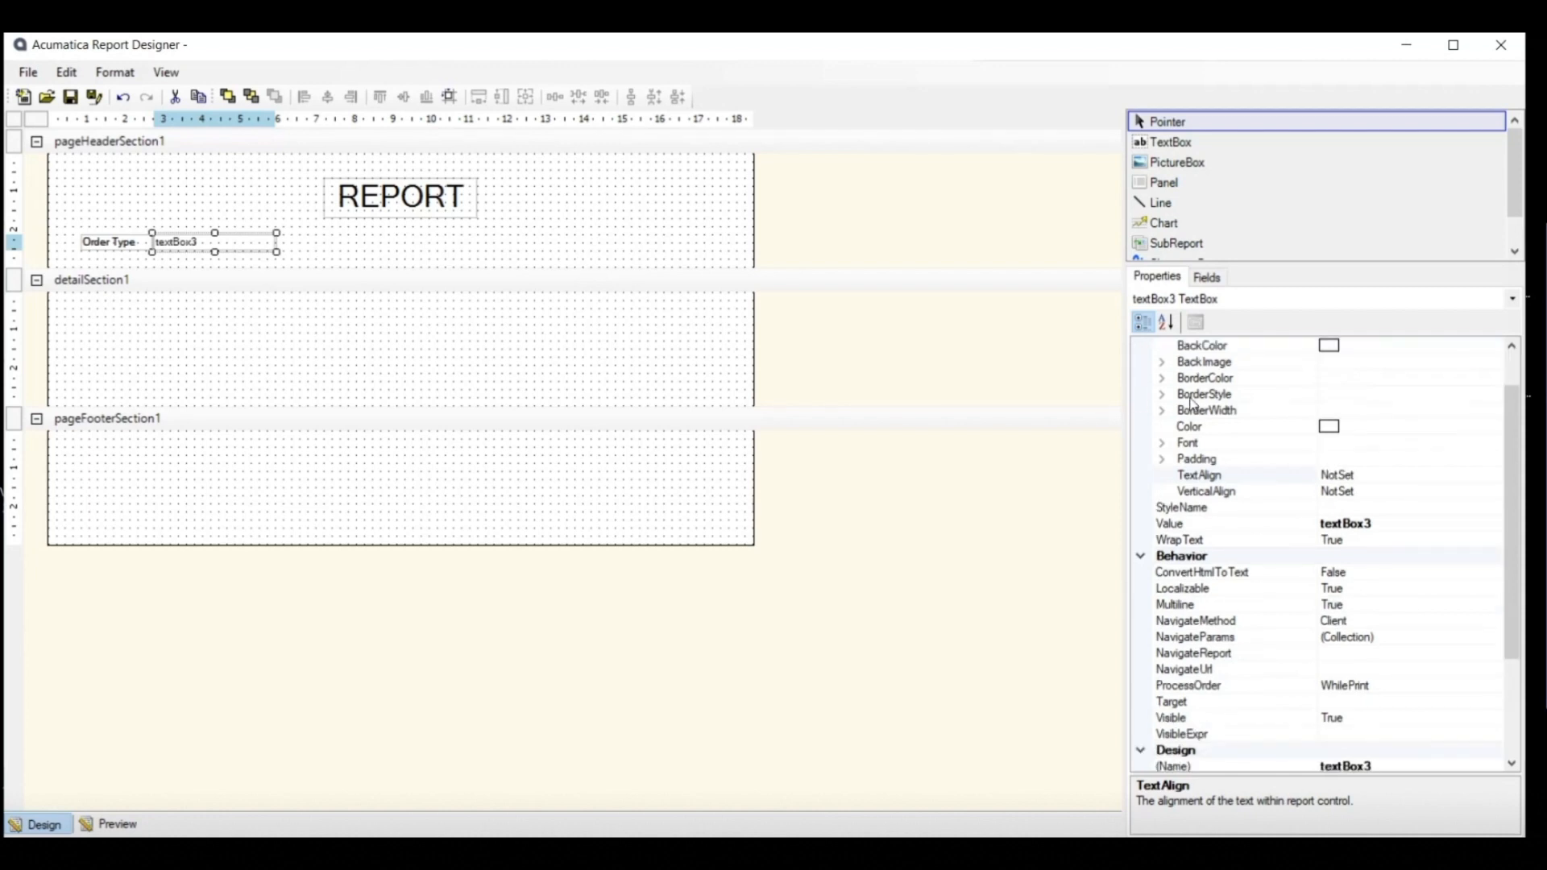
pyautogui.click(1403, 525)
pyautogui.click(1494, 524)
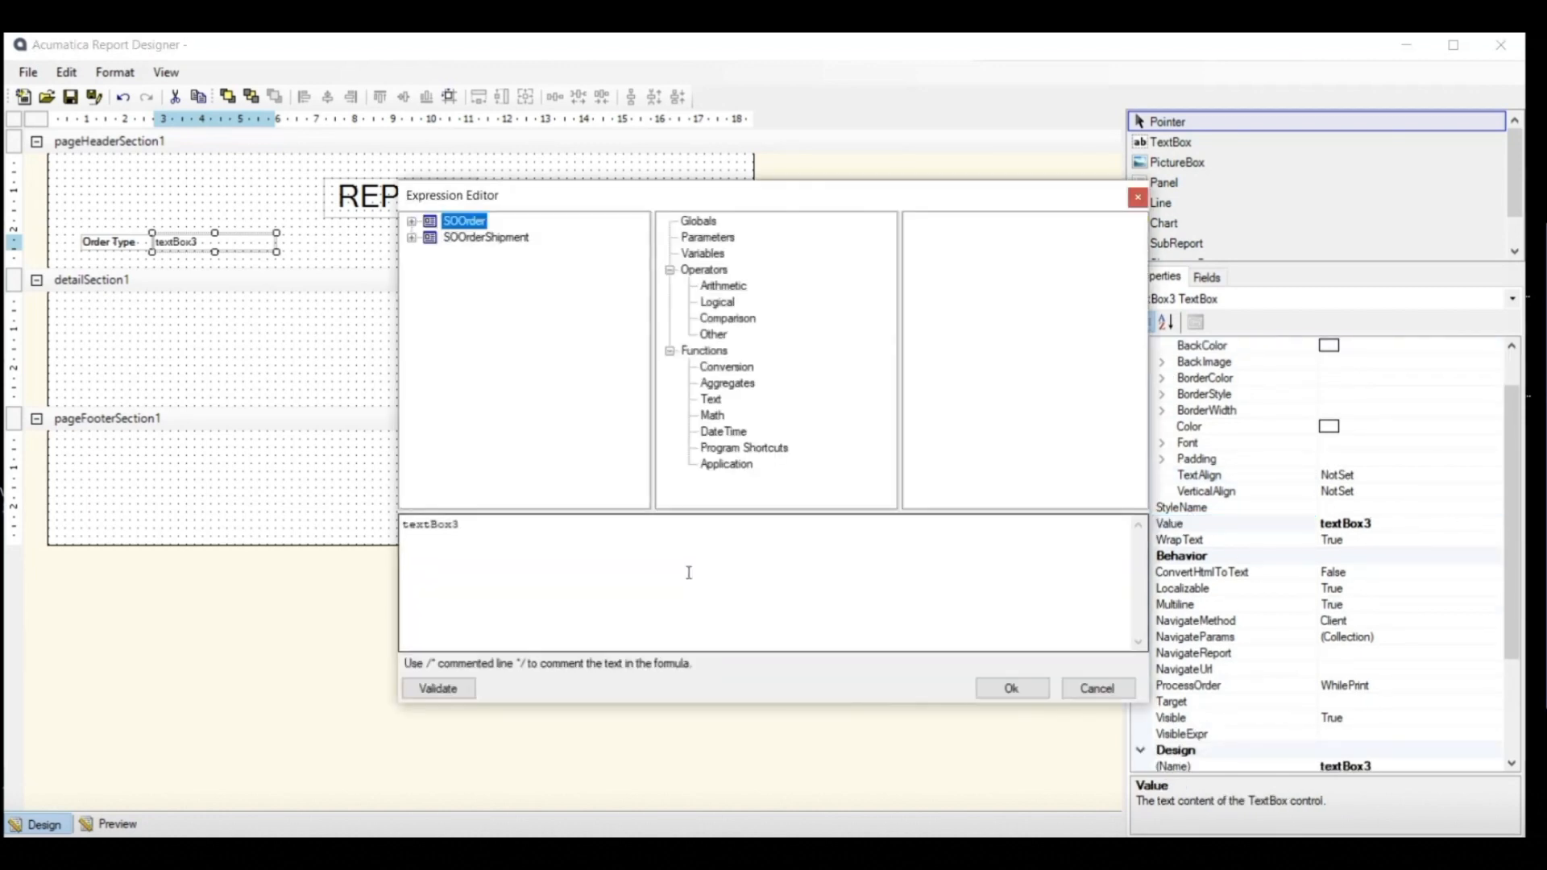
pyautogui.doubleClick(589, 552)
pyautogui.press('BackSpace')
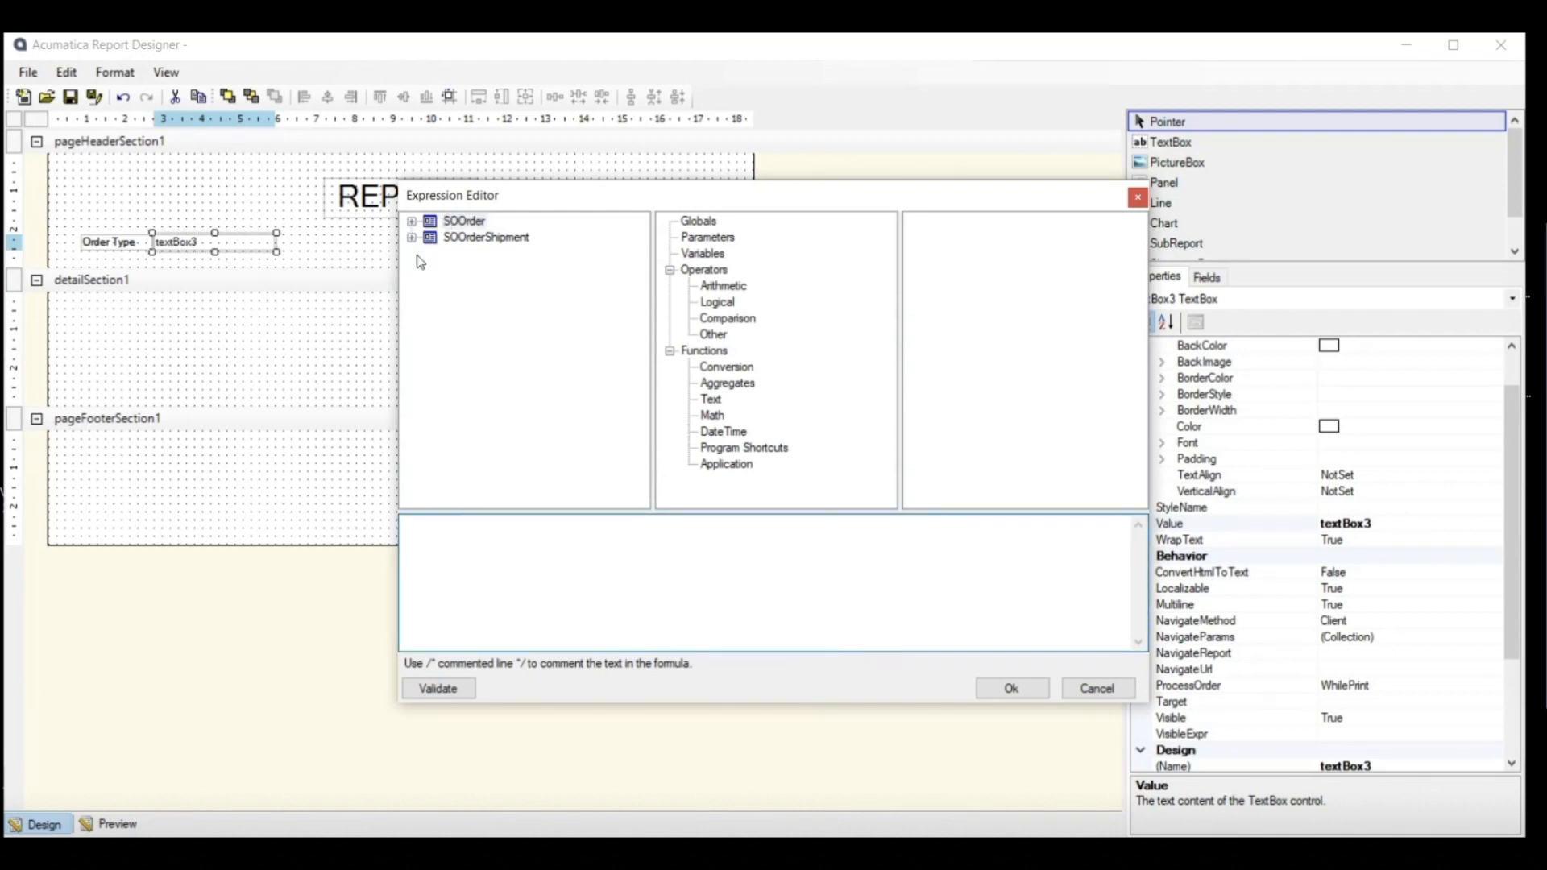
pyautogui.click(411, 221)
pyautogui.scroll(-8, 492, 371)
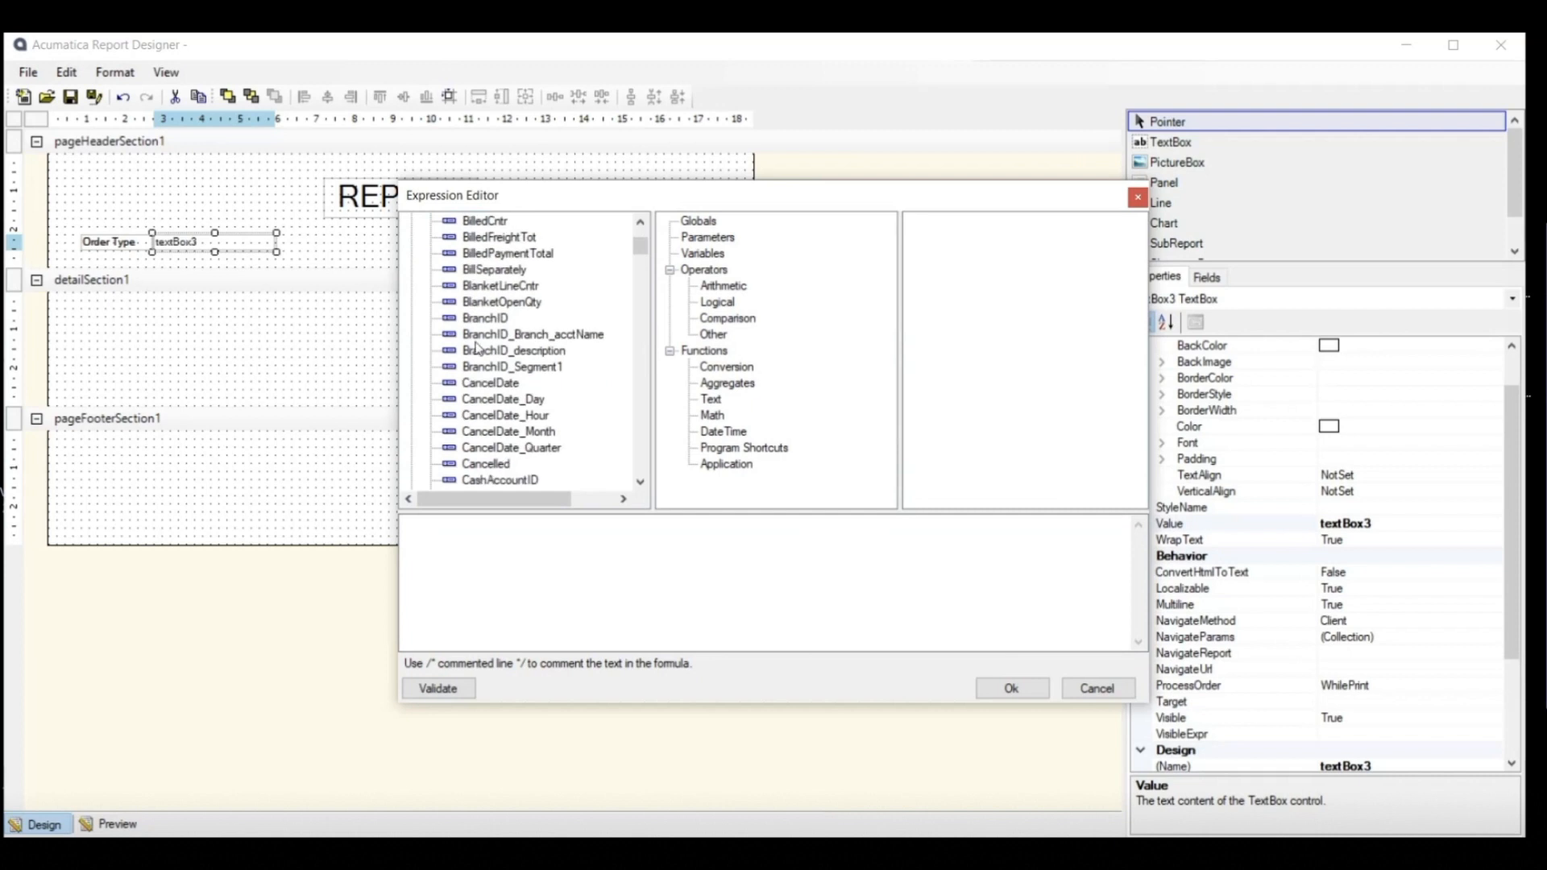
pyautogui.scroll(-15, 492, 371)
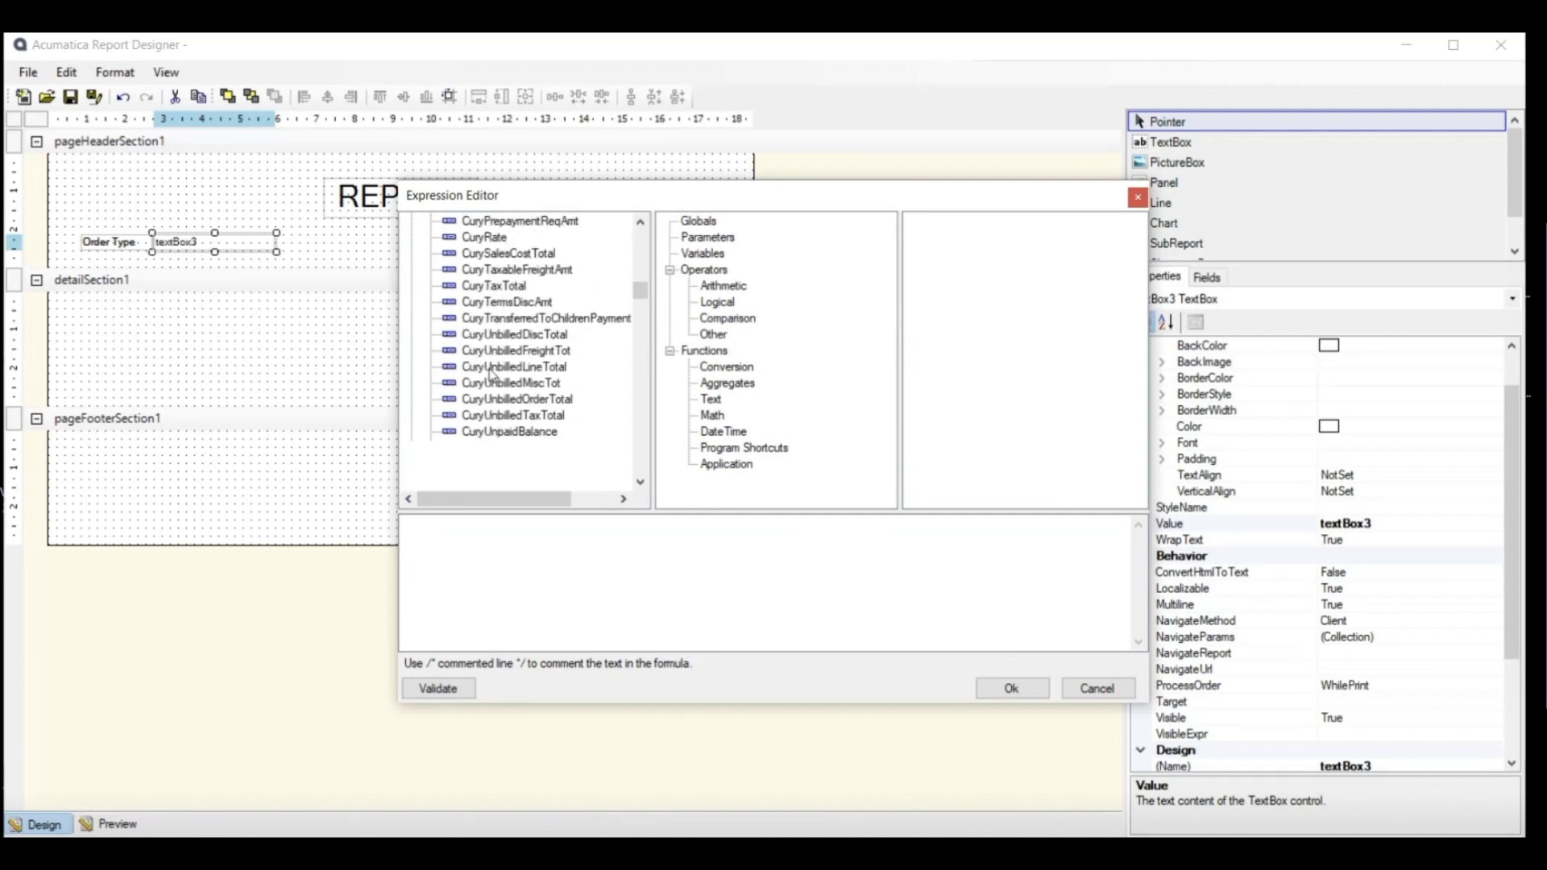
pyautogui.scroll(-12, 491, 374)
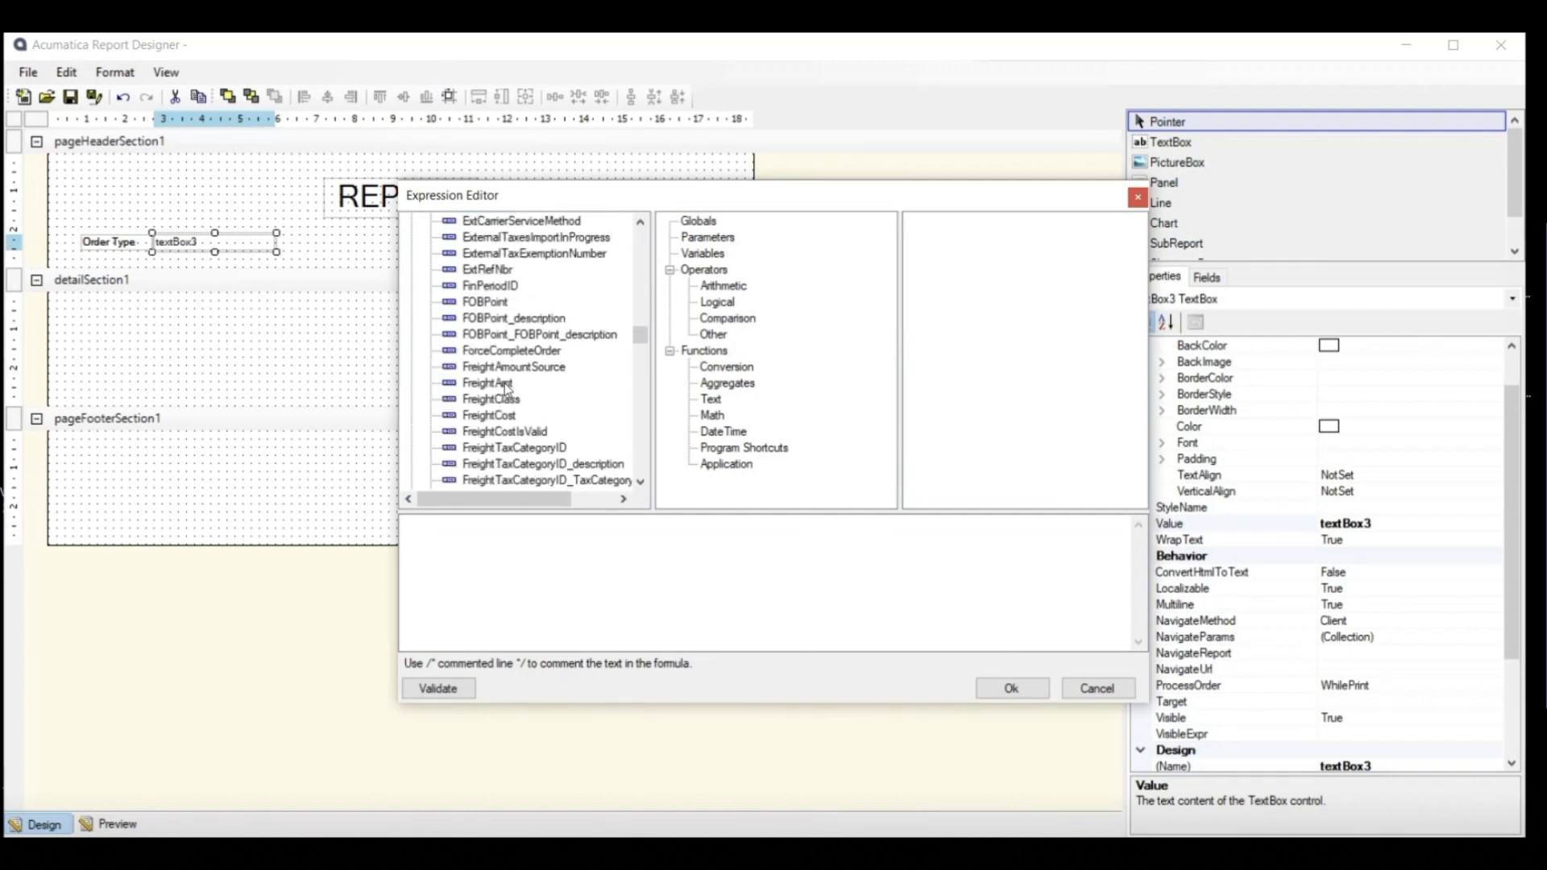
pyautogui.scroll(-15, 516, 389)
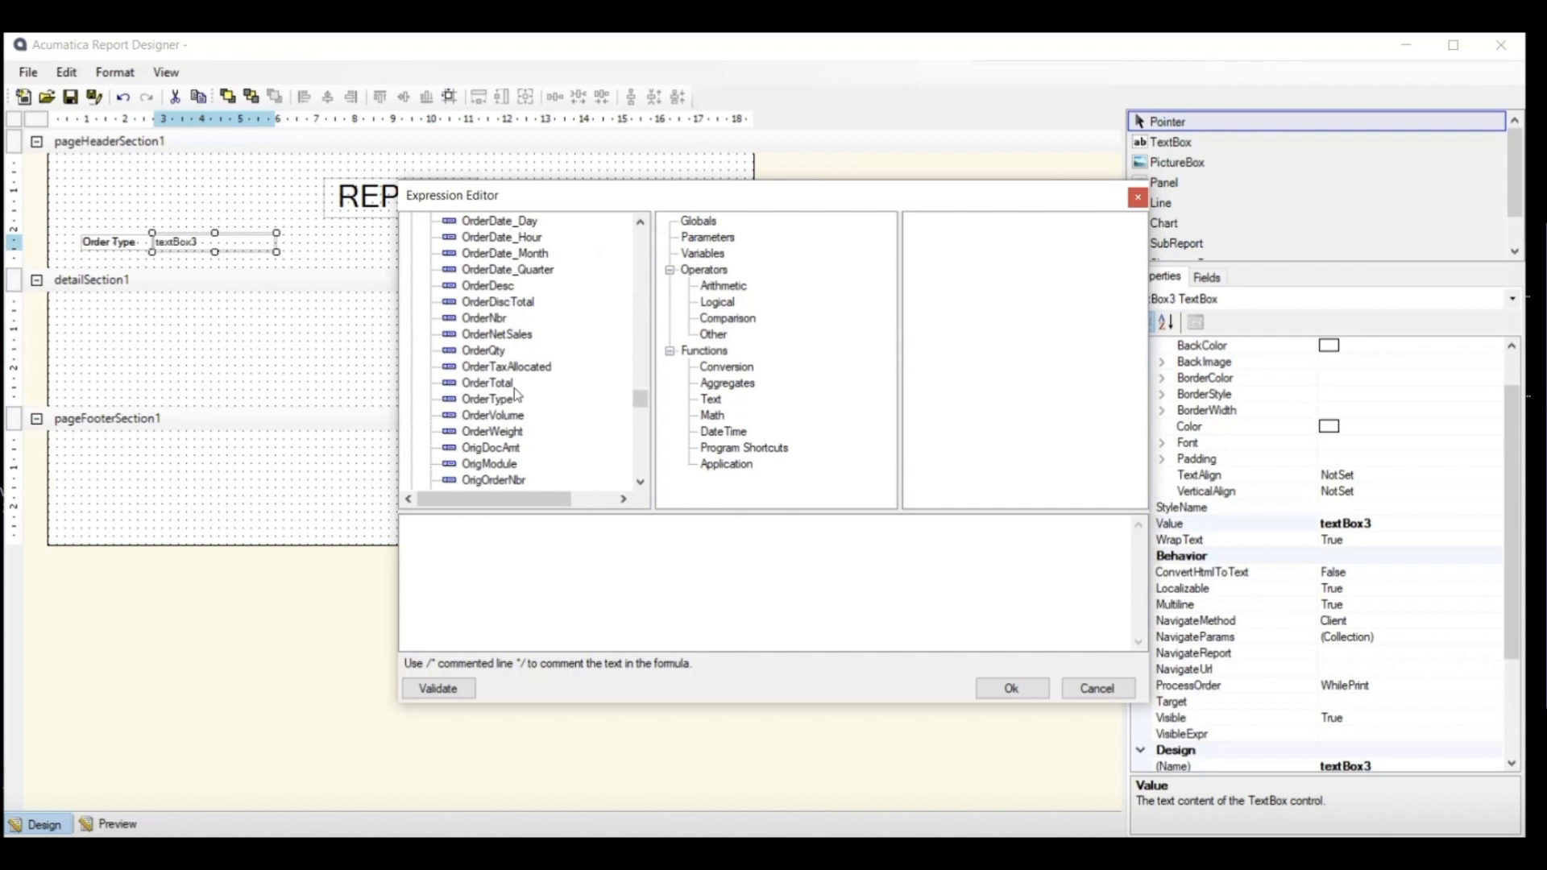
pyautogui.doubleClick(501, 400)
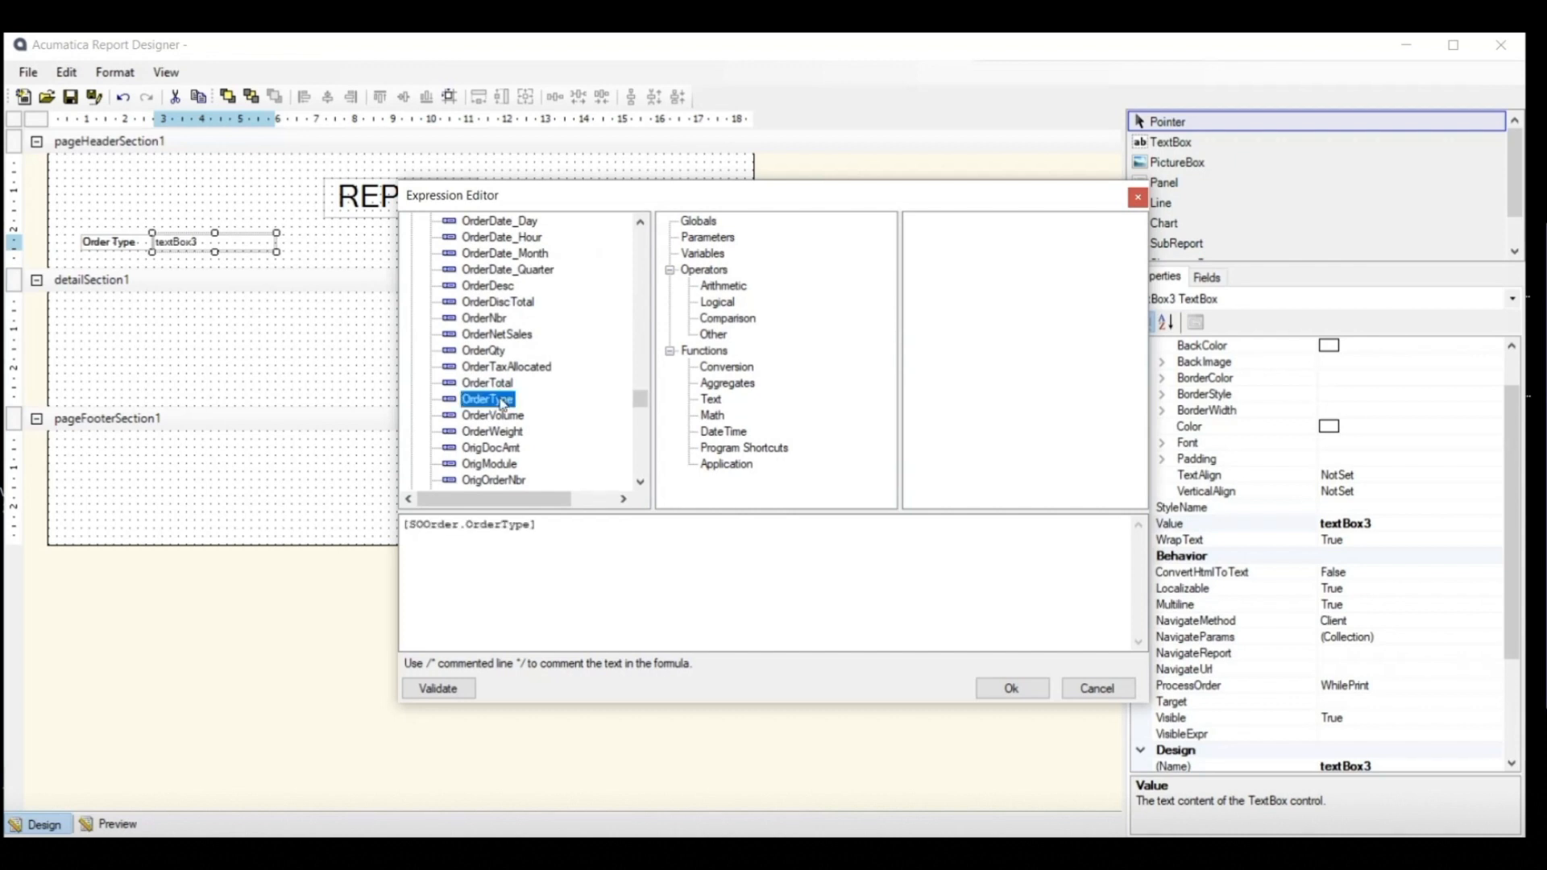
# Validate the [SOOrder.OrderType] expression and accept it as the text box's value.
pyautogui.click(583, 516)
pyautogui.click(439, 698)
pyautogui.click(1007, 690)
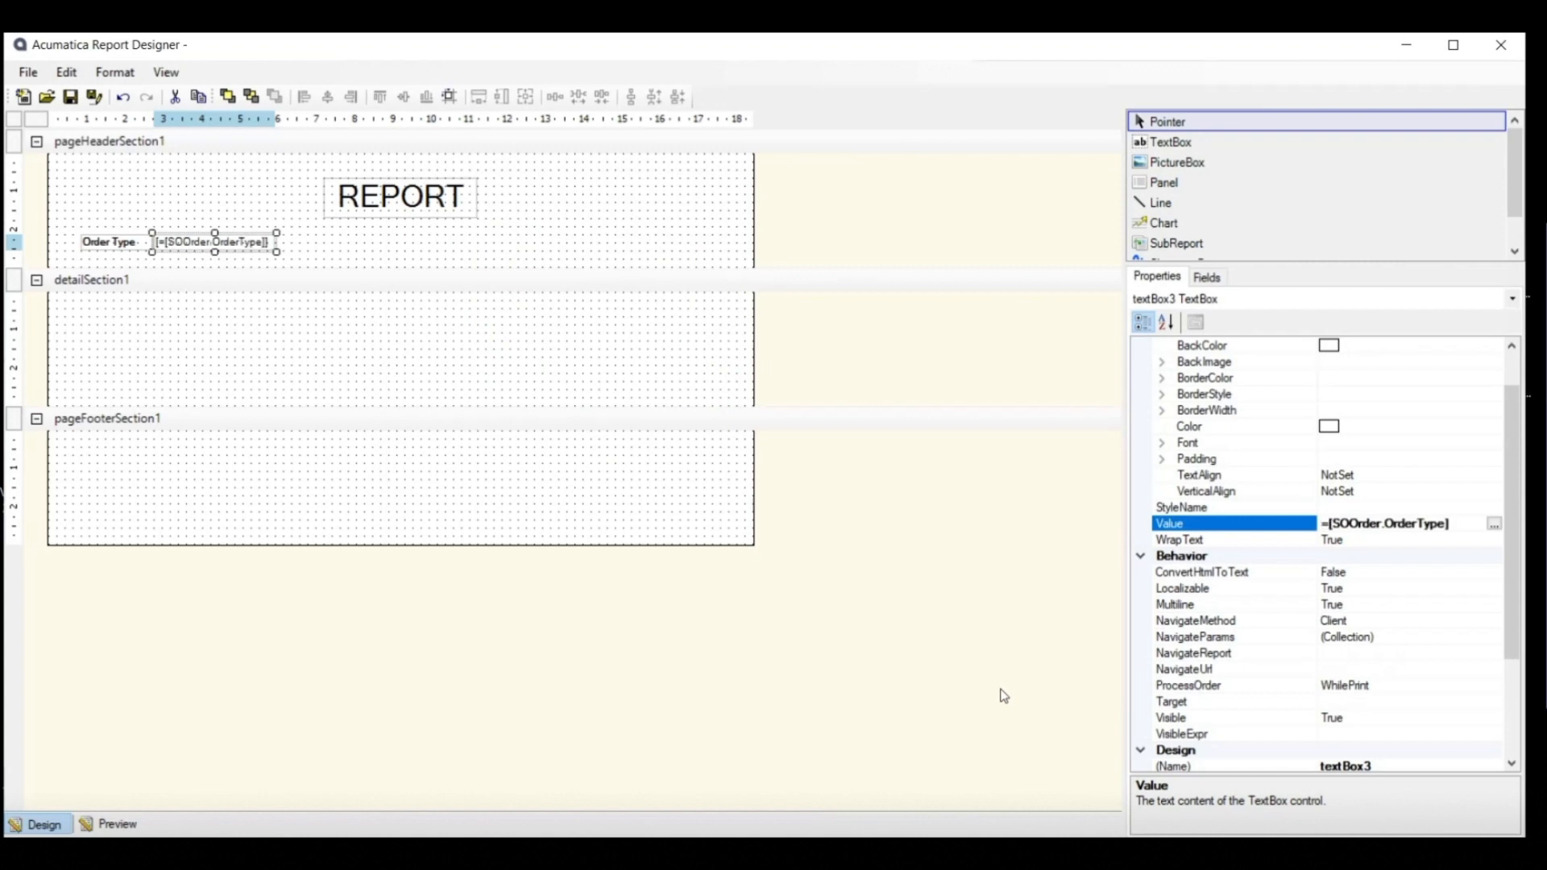
pyautogui.click(346, 244)
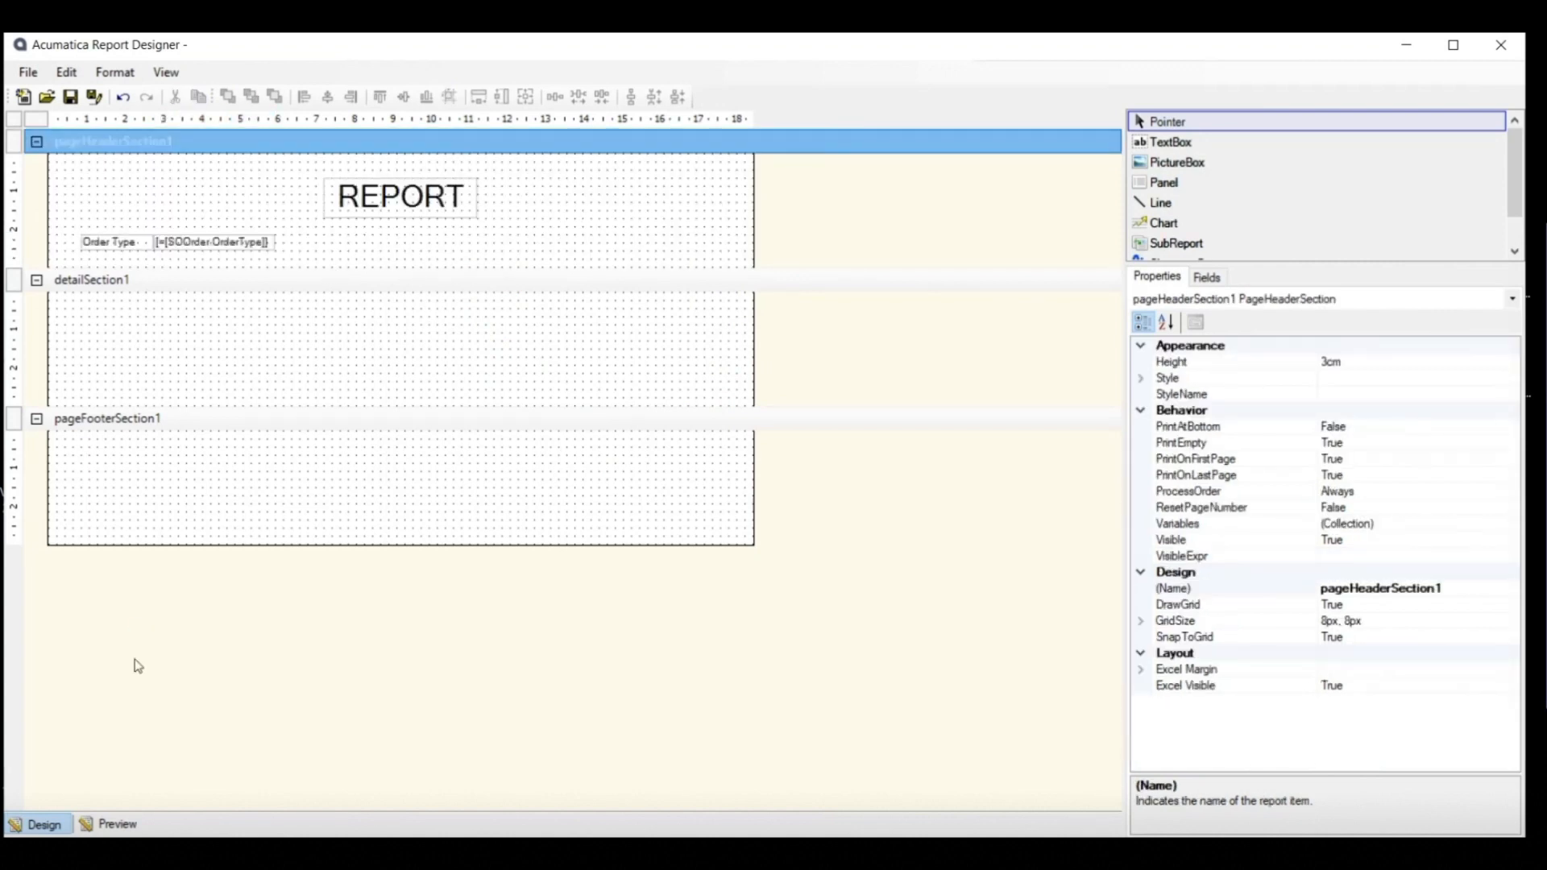
# Preview the report to check the Order Type output, and return to the design view.
pyautogui.click(112, 824)
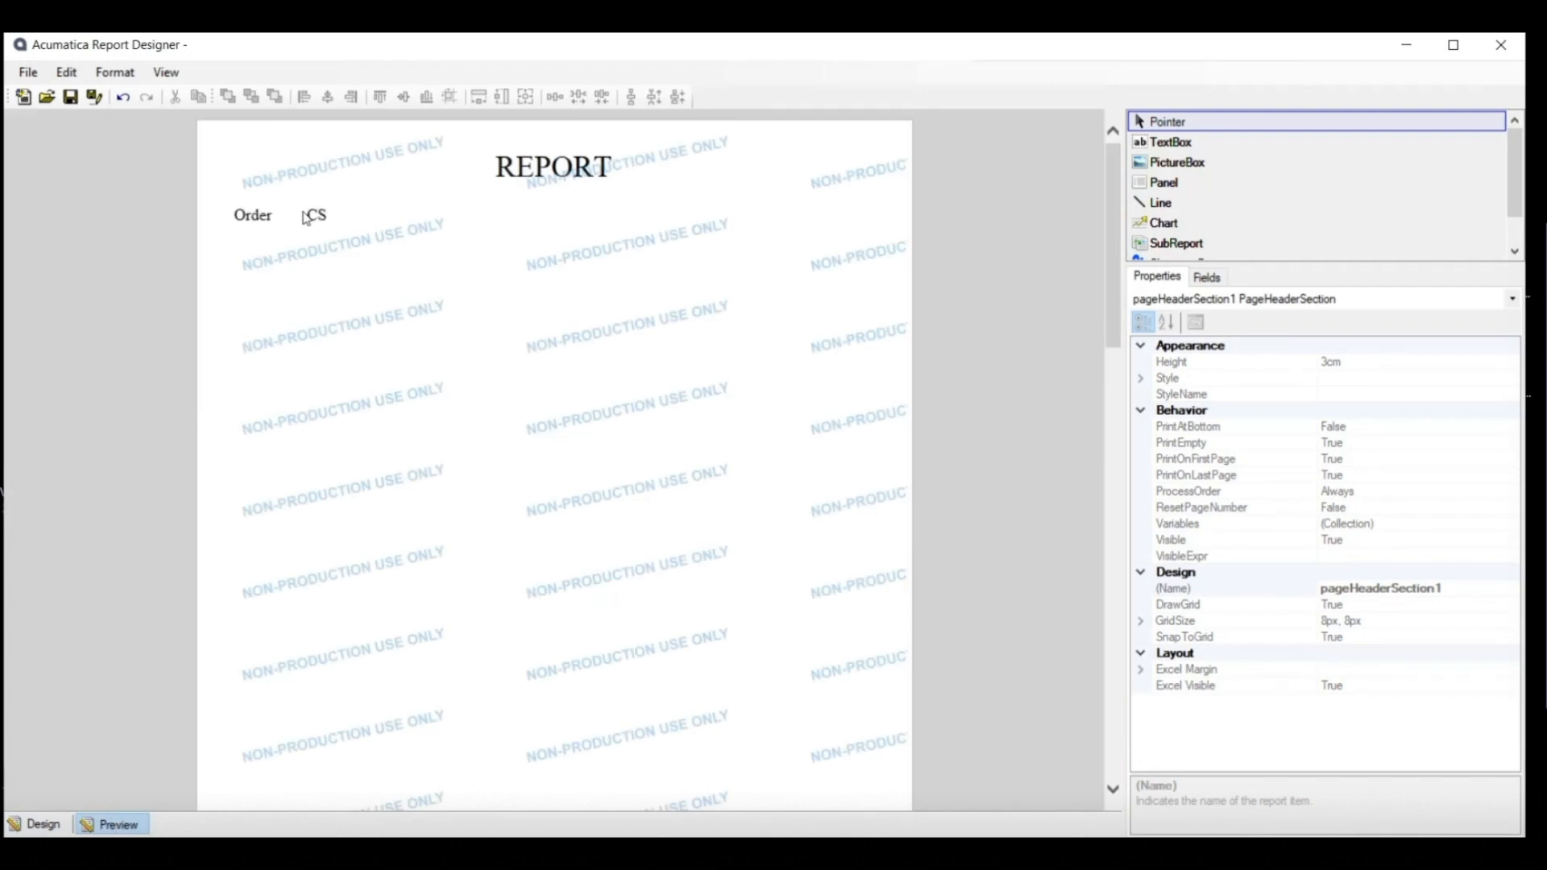
pyautogui.moveTo(309, 215); pyautogui.dragTo(331, 225)
pyautogui.click(32, 827)
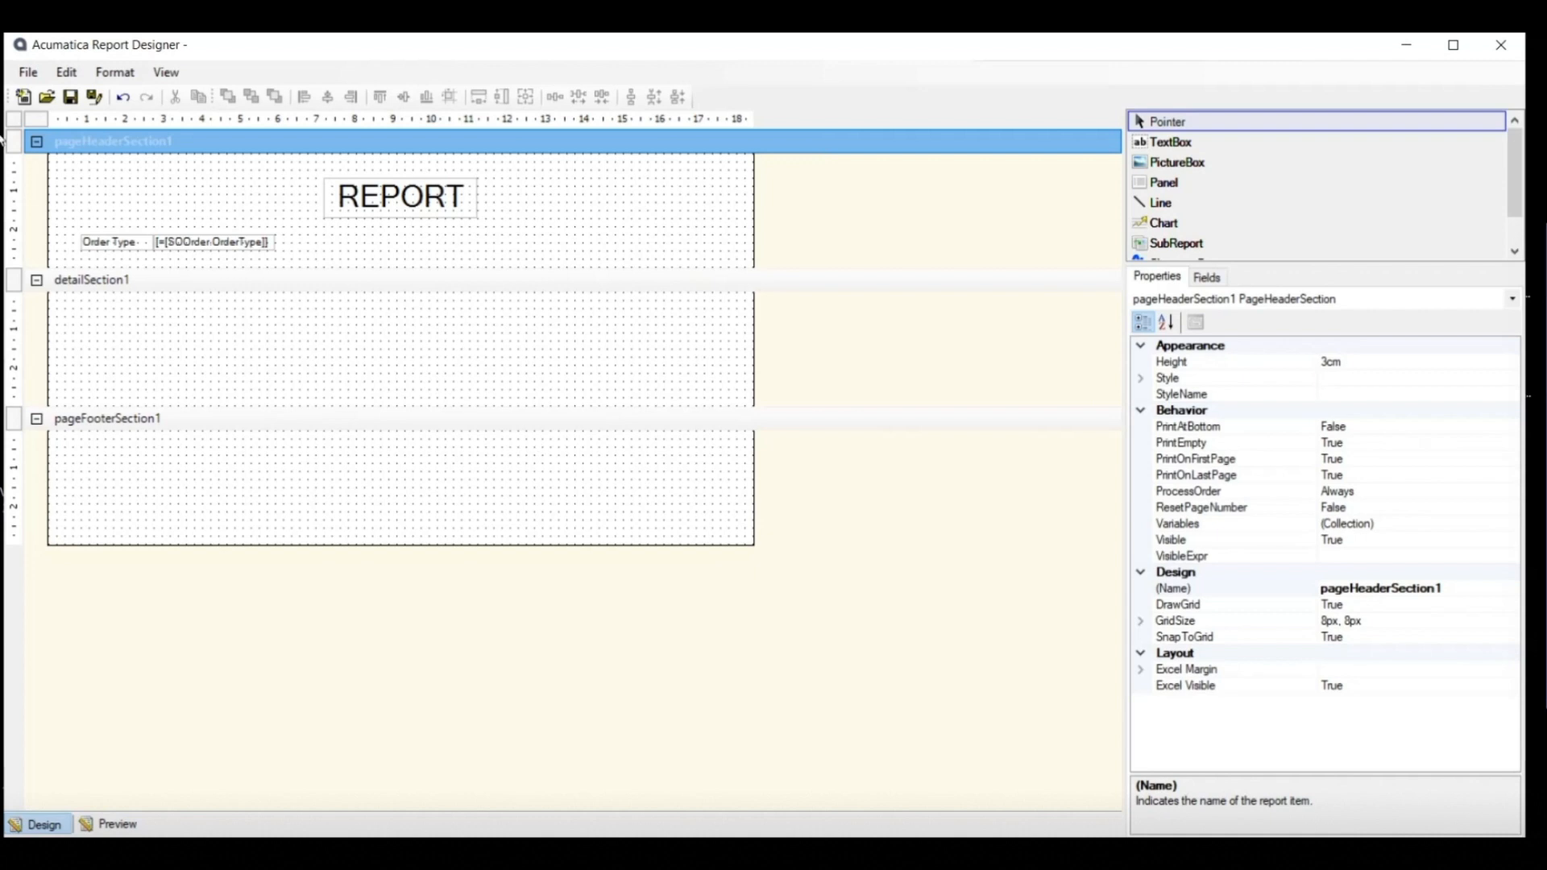
# Add a report parameter named OrderType with the String data type in the schema.
pyautogui.click(28, 71)
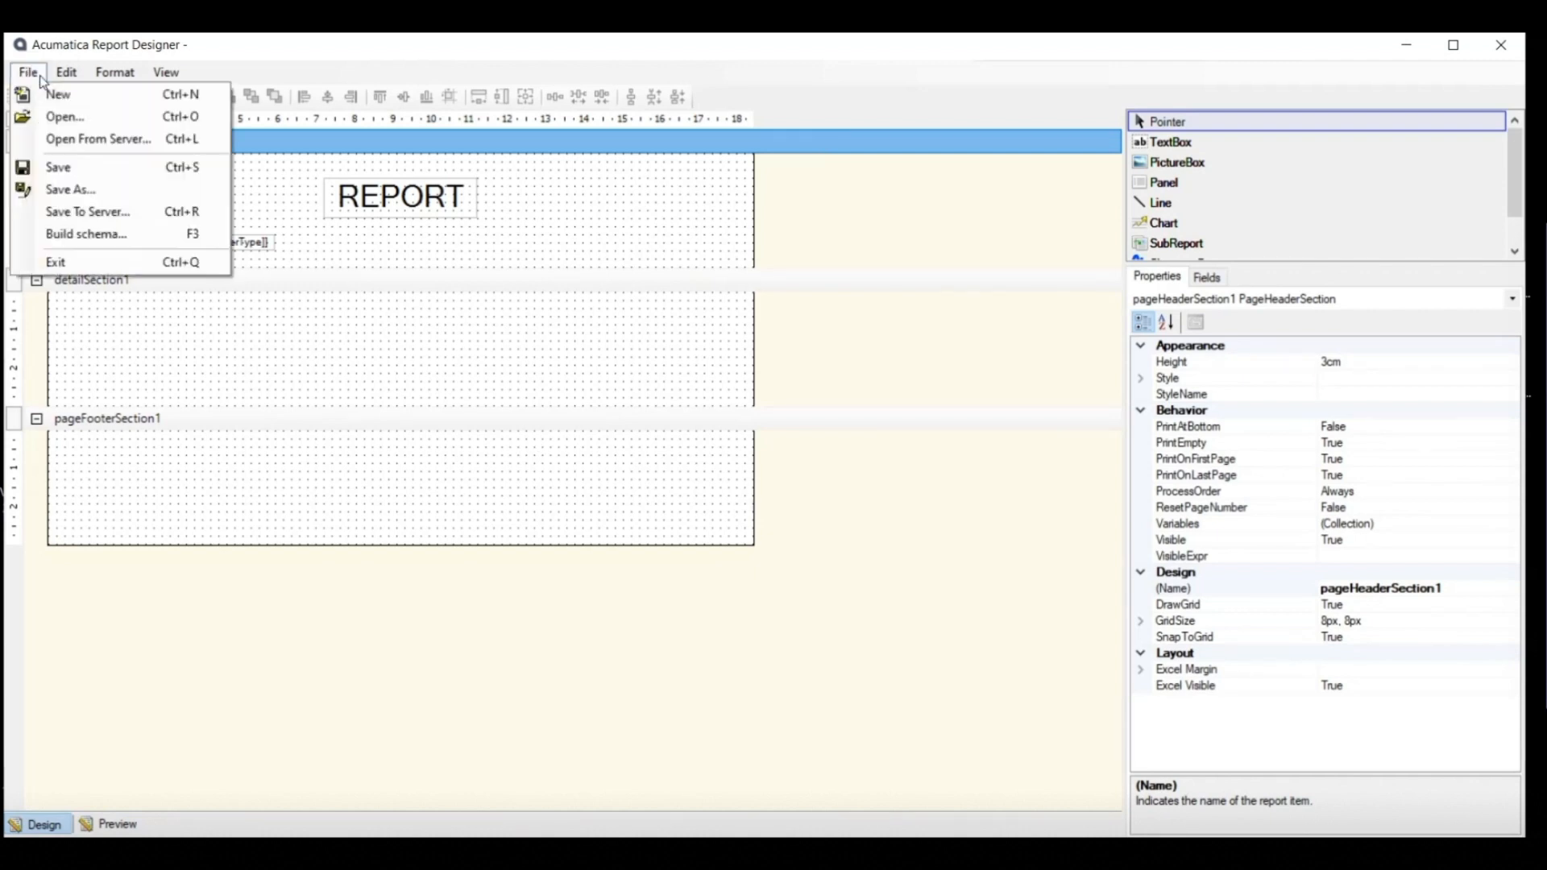
pyautogui.click(72, 234)
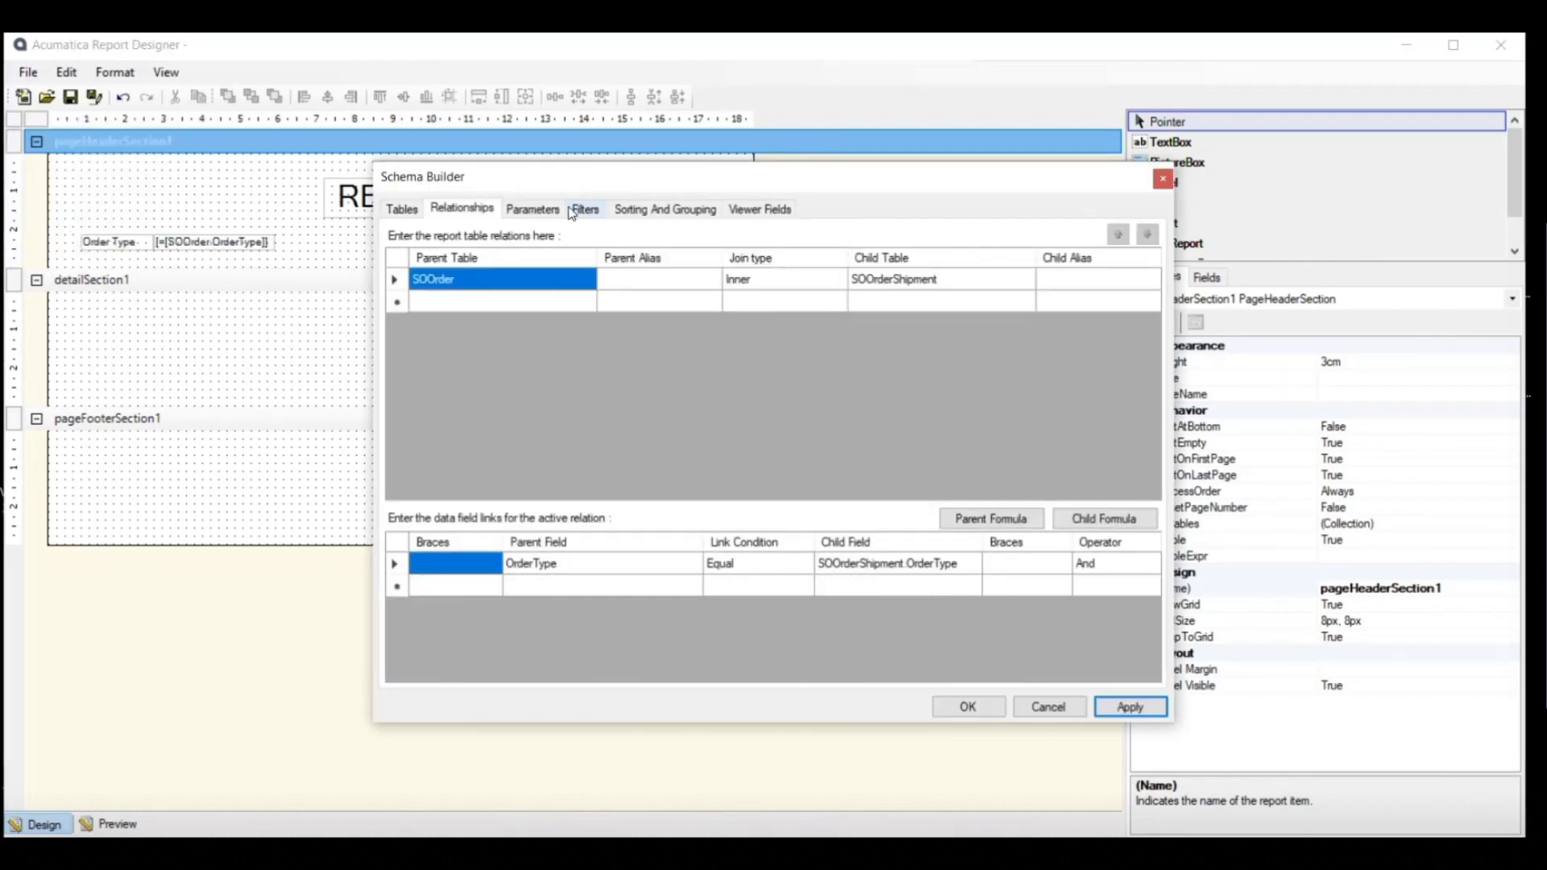
pyautogui.click(533, 209)
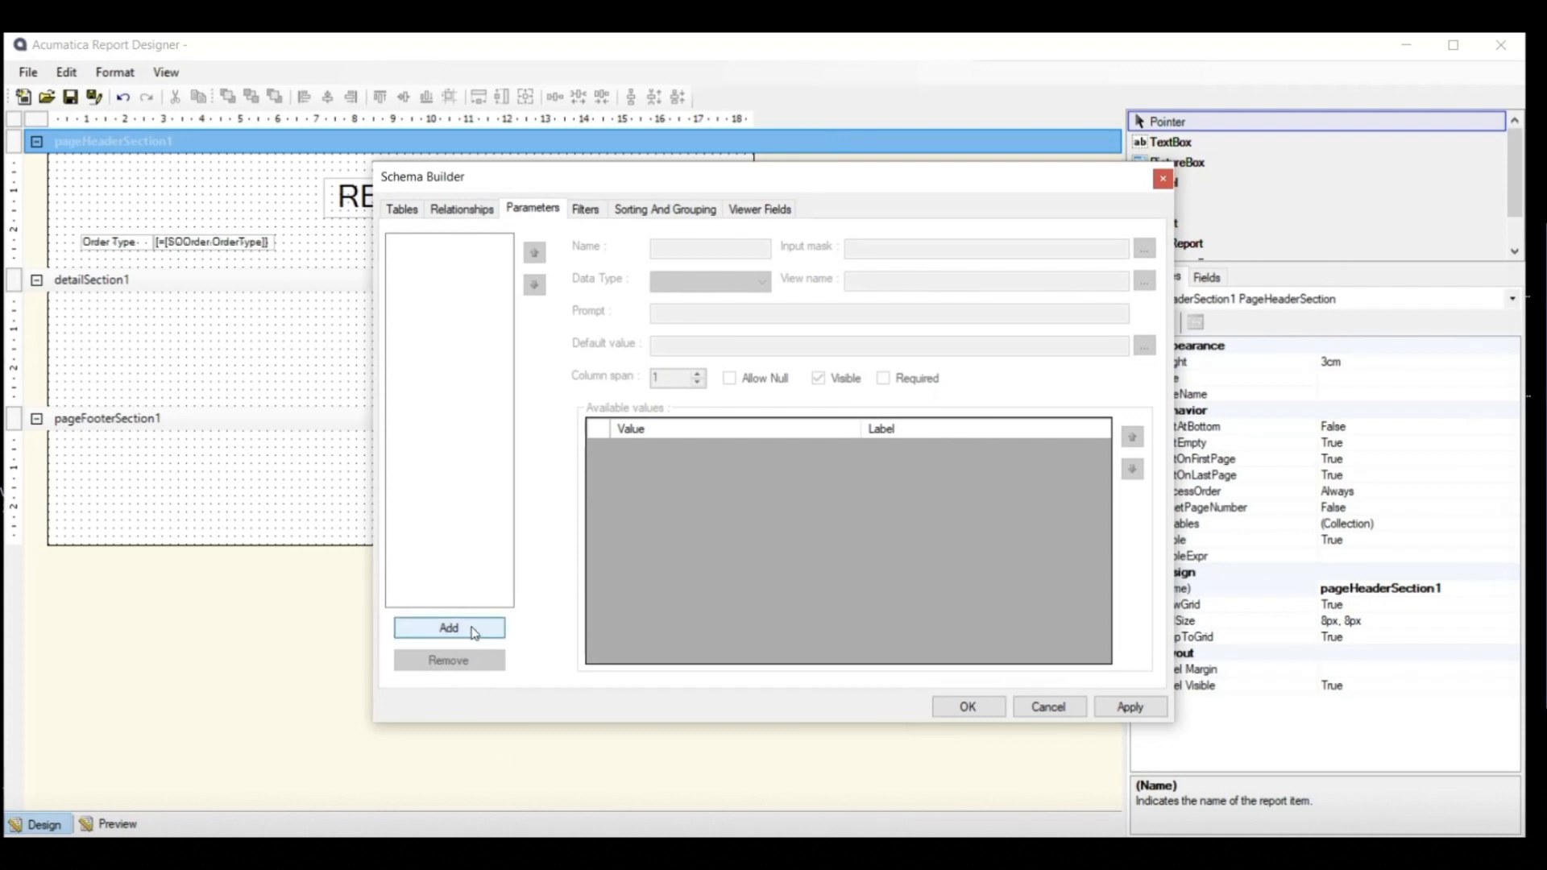
pyautogui.click(473, 628)
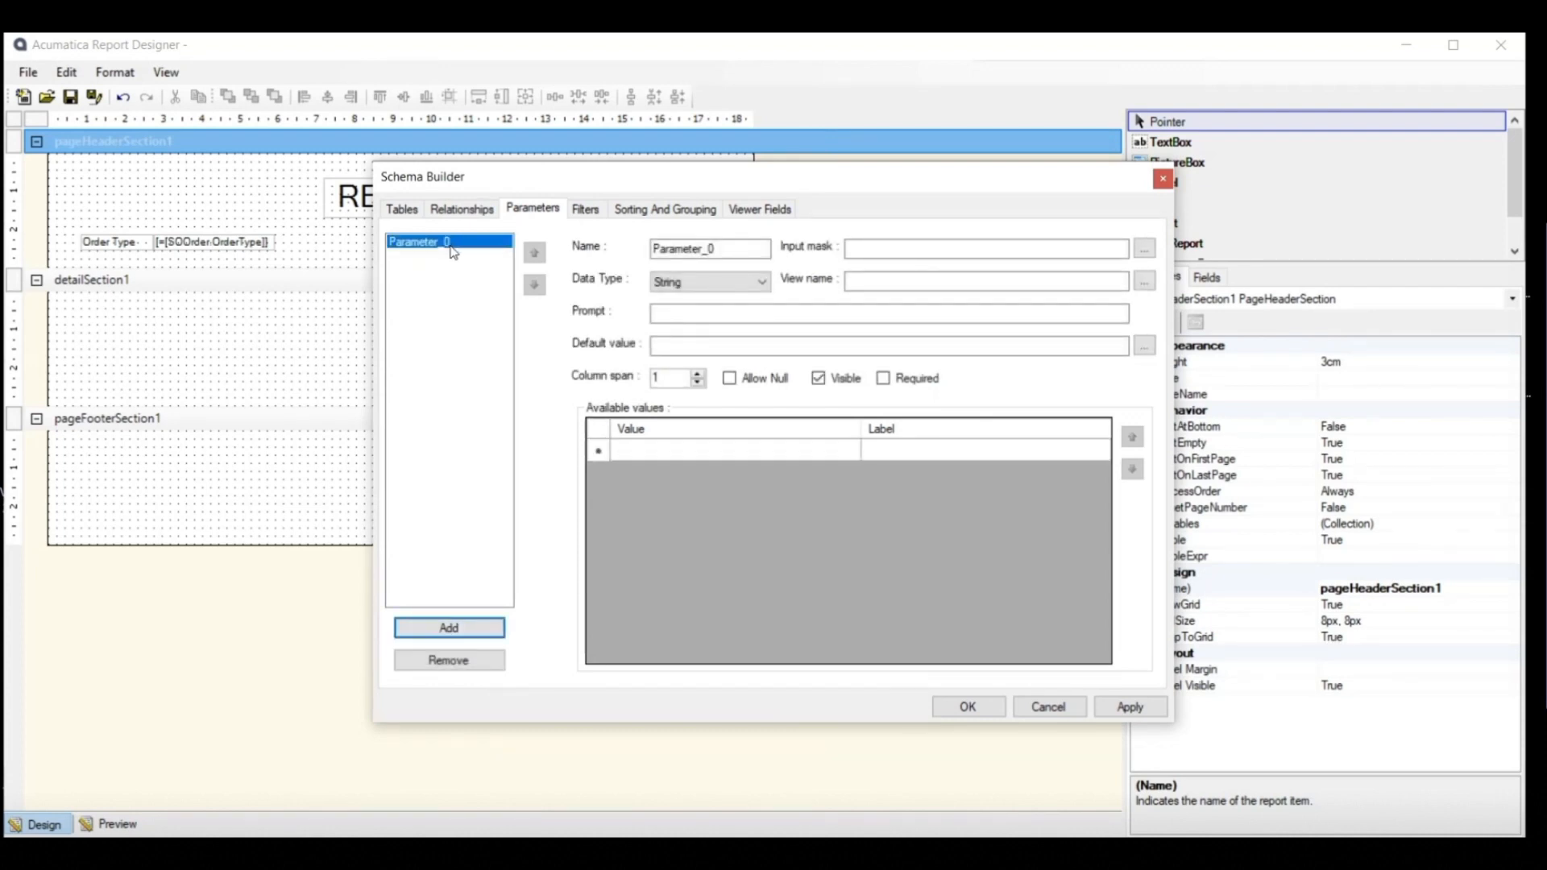
pyautogui.doubleClick(728, 249)
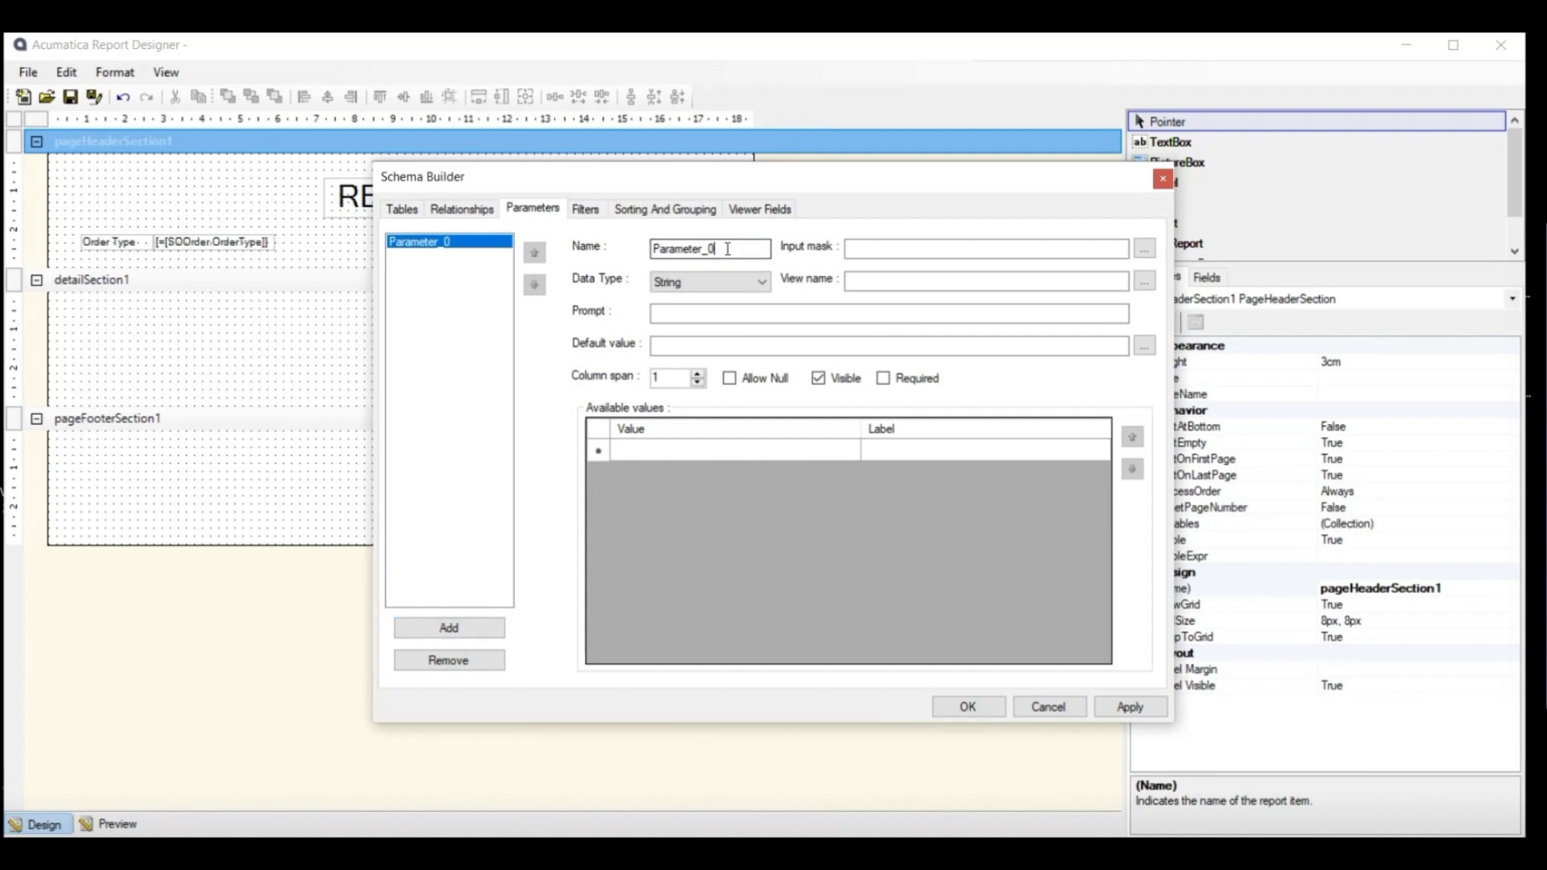
pyautogui.write('OrderType')
pyautogui.click(685, 278)
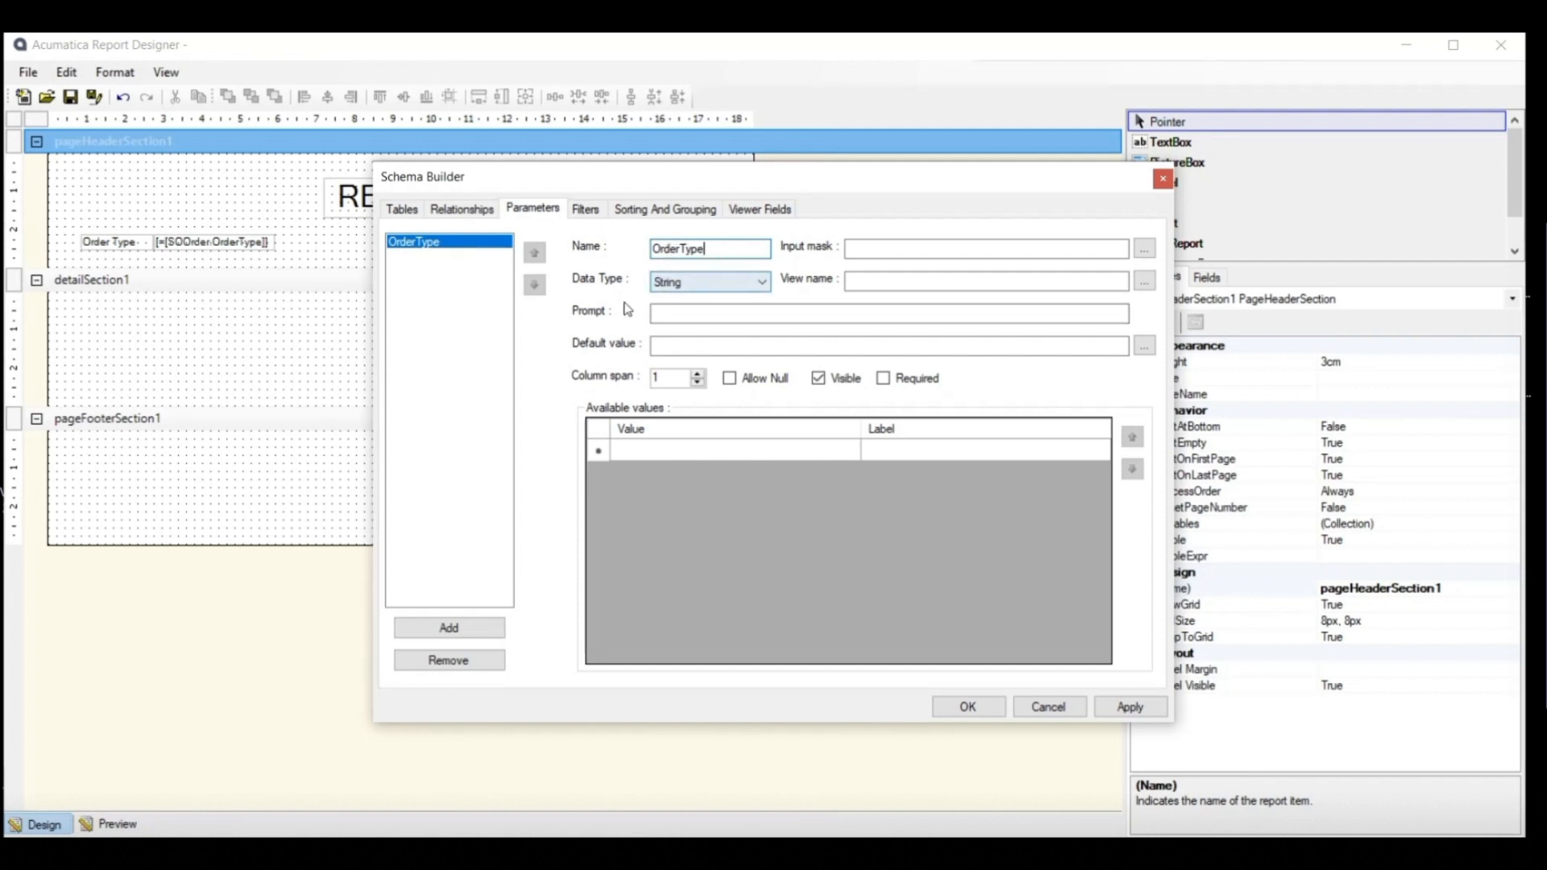
# Set the OrderType parameter's prompt to OrderType and make the parameter required.
pyautogui.click(675, 314)
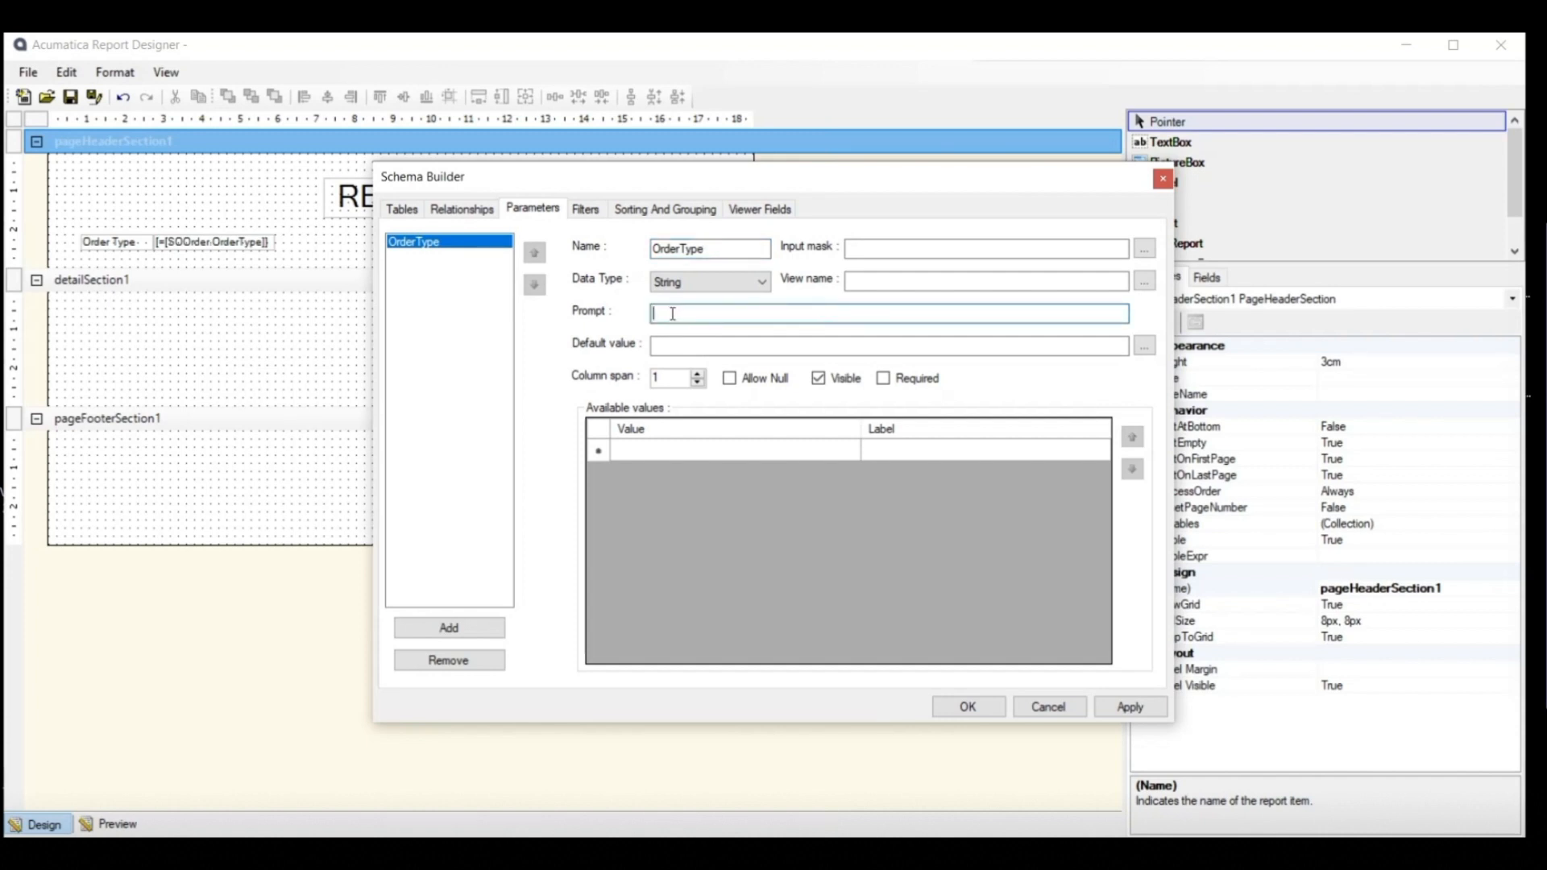
pyautogui.write('PrderType')
pyautogui.press('BackSpace')
pyautogui.write('O')
pyautogui.click(851, 251)
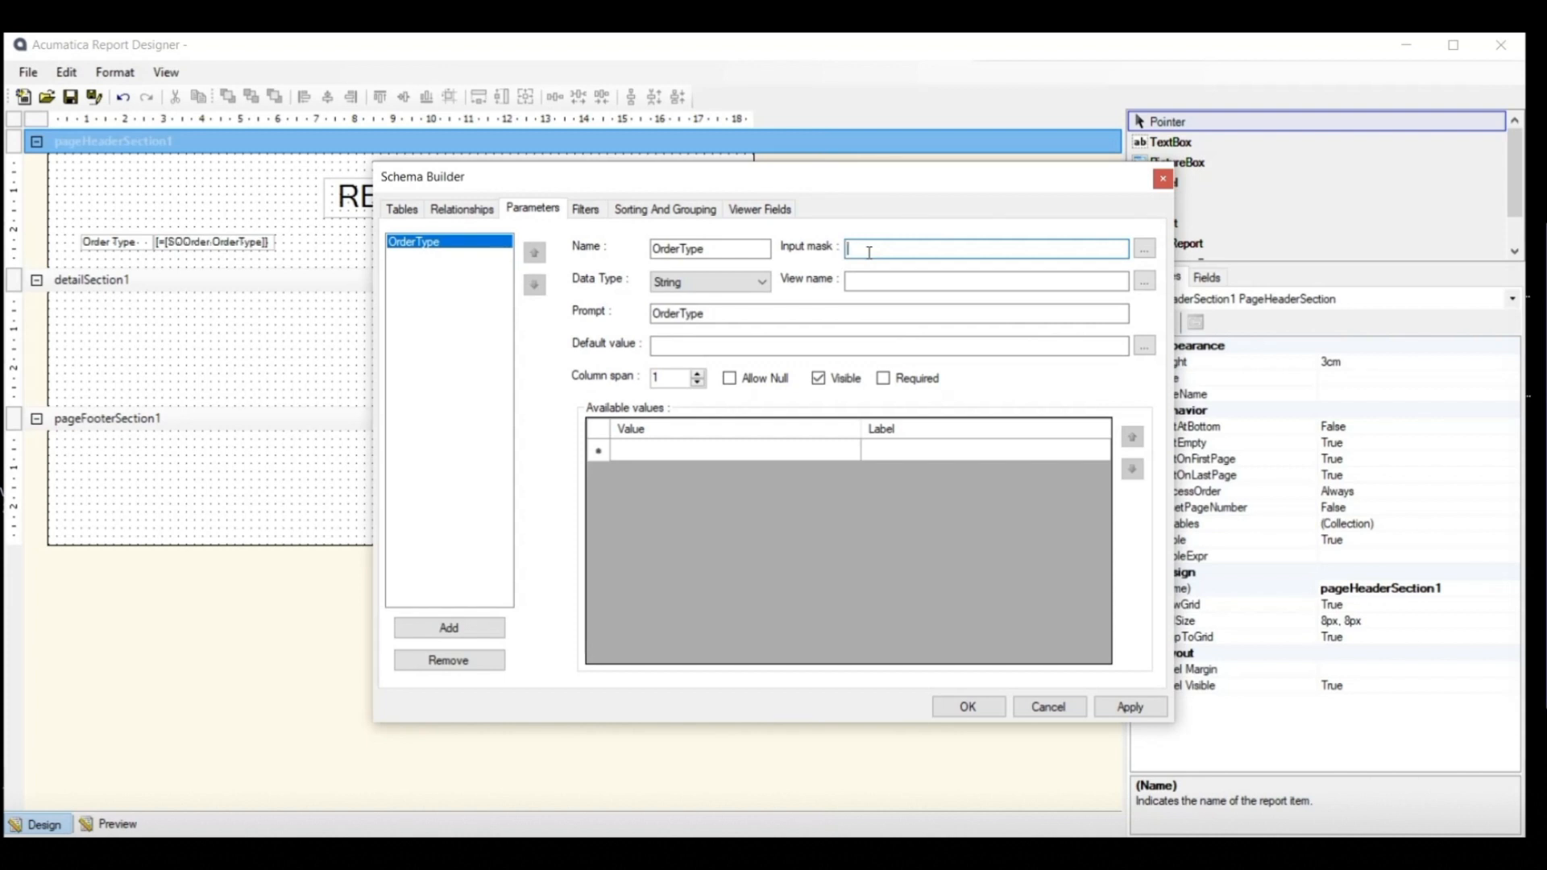
pyautogui.click(866, 275)
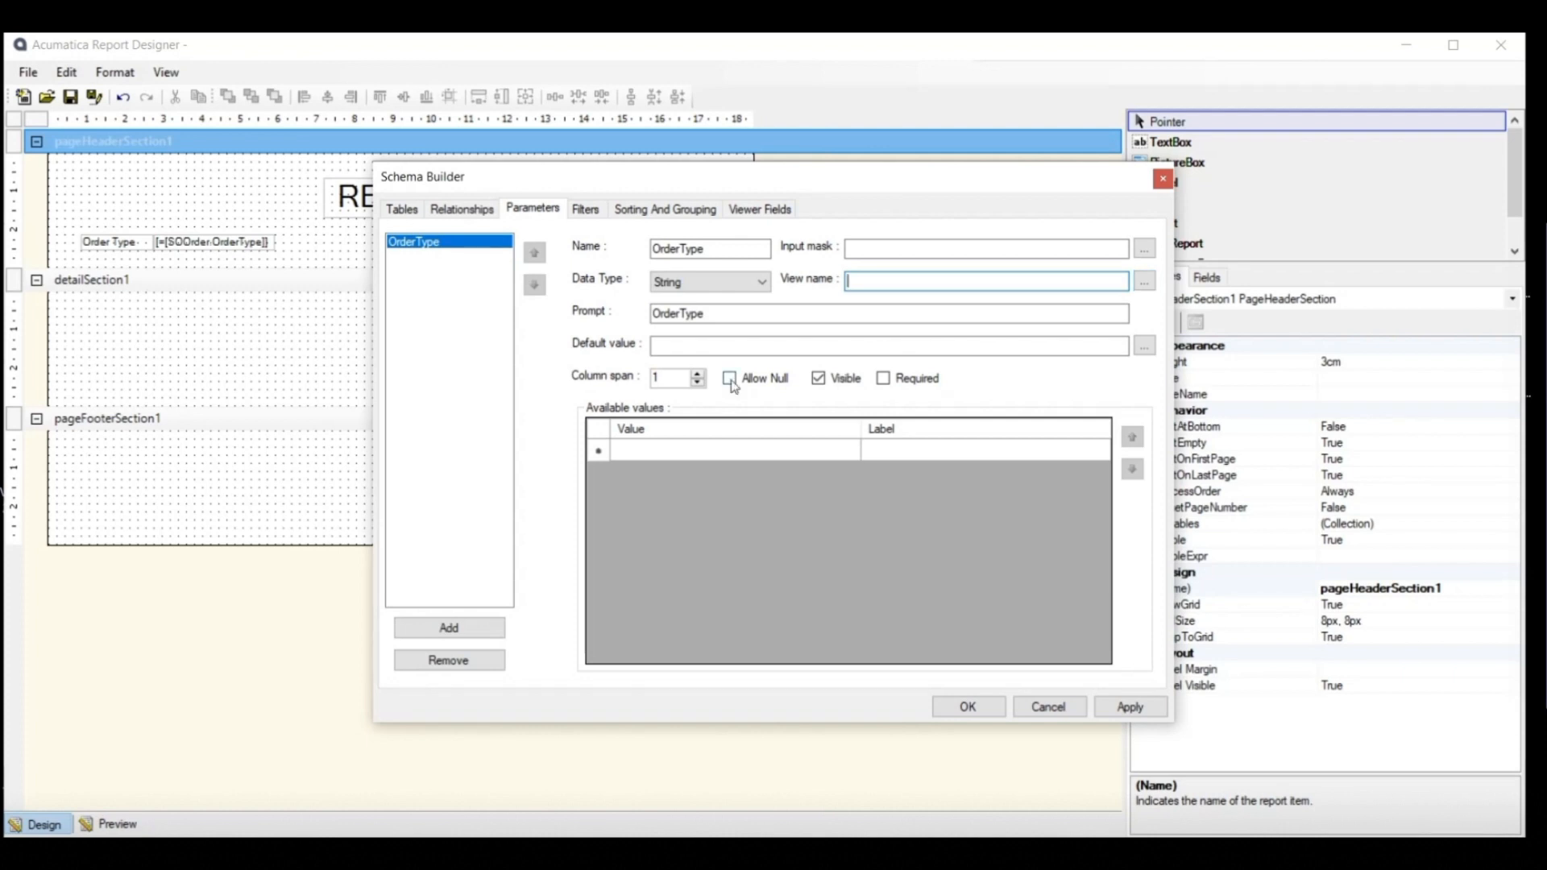
pyautogui.click(903, 382)
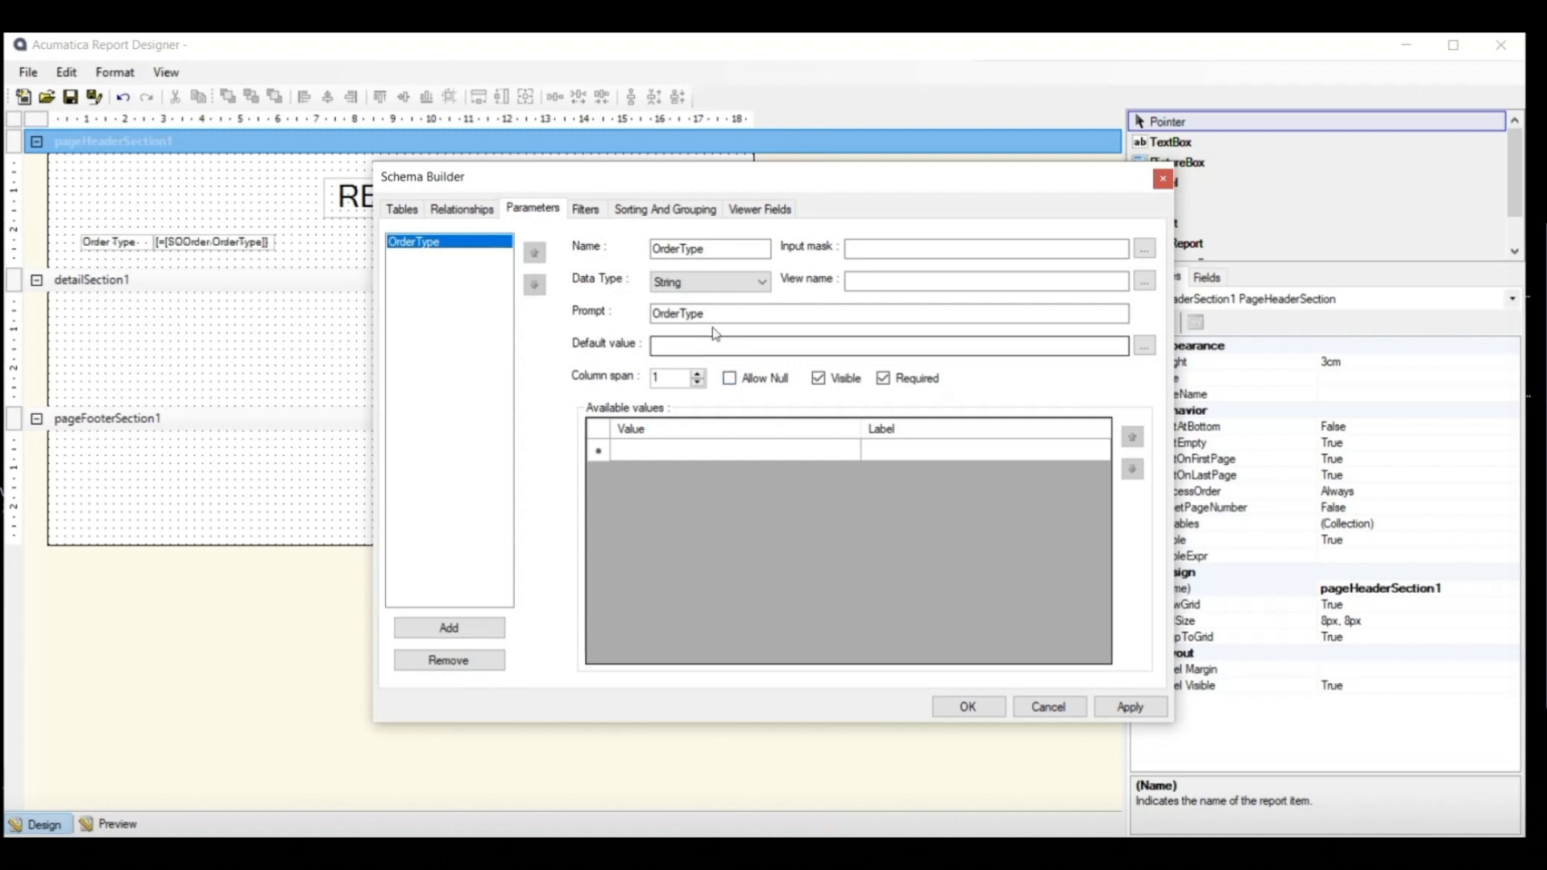
# Look over the filter and sorting conditions, load the used fields as viewer fields, and close the Schema Builder.
pyautogui.click(586, 209)
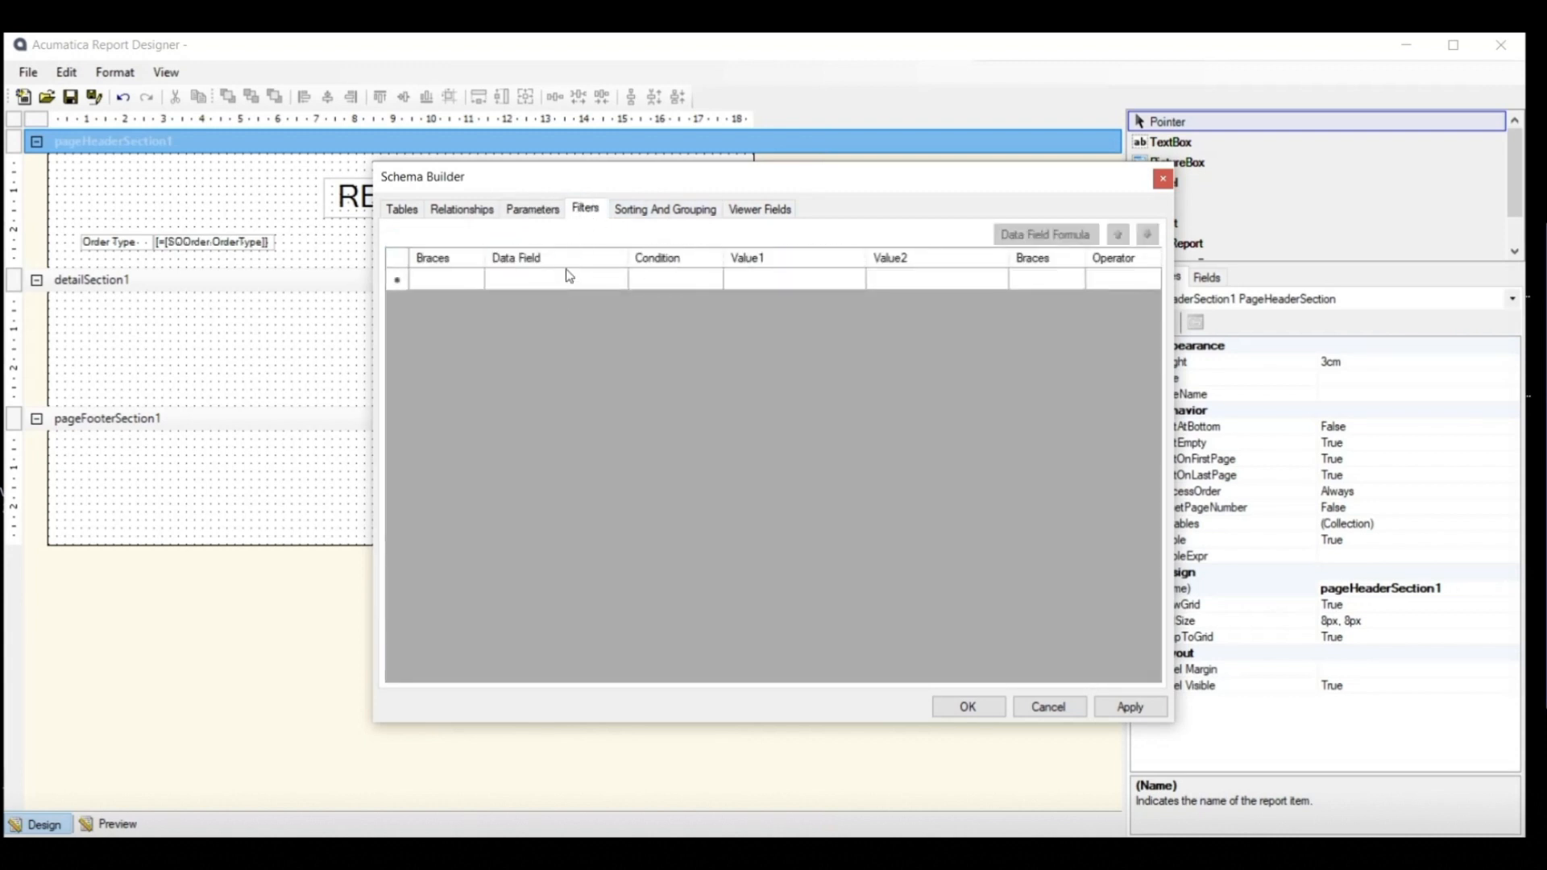
pyautogui.click(569, 278)
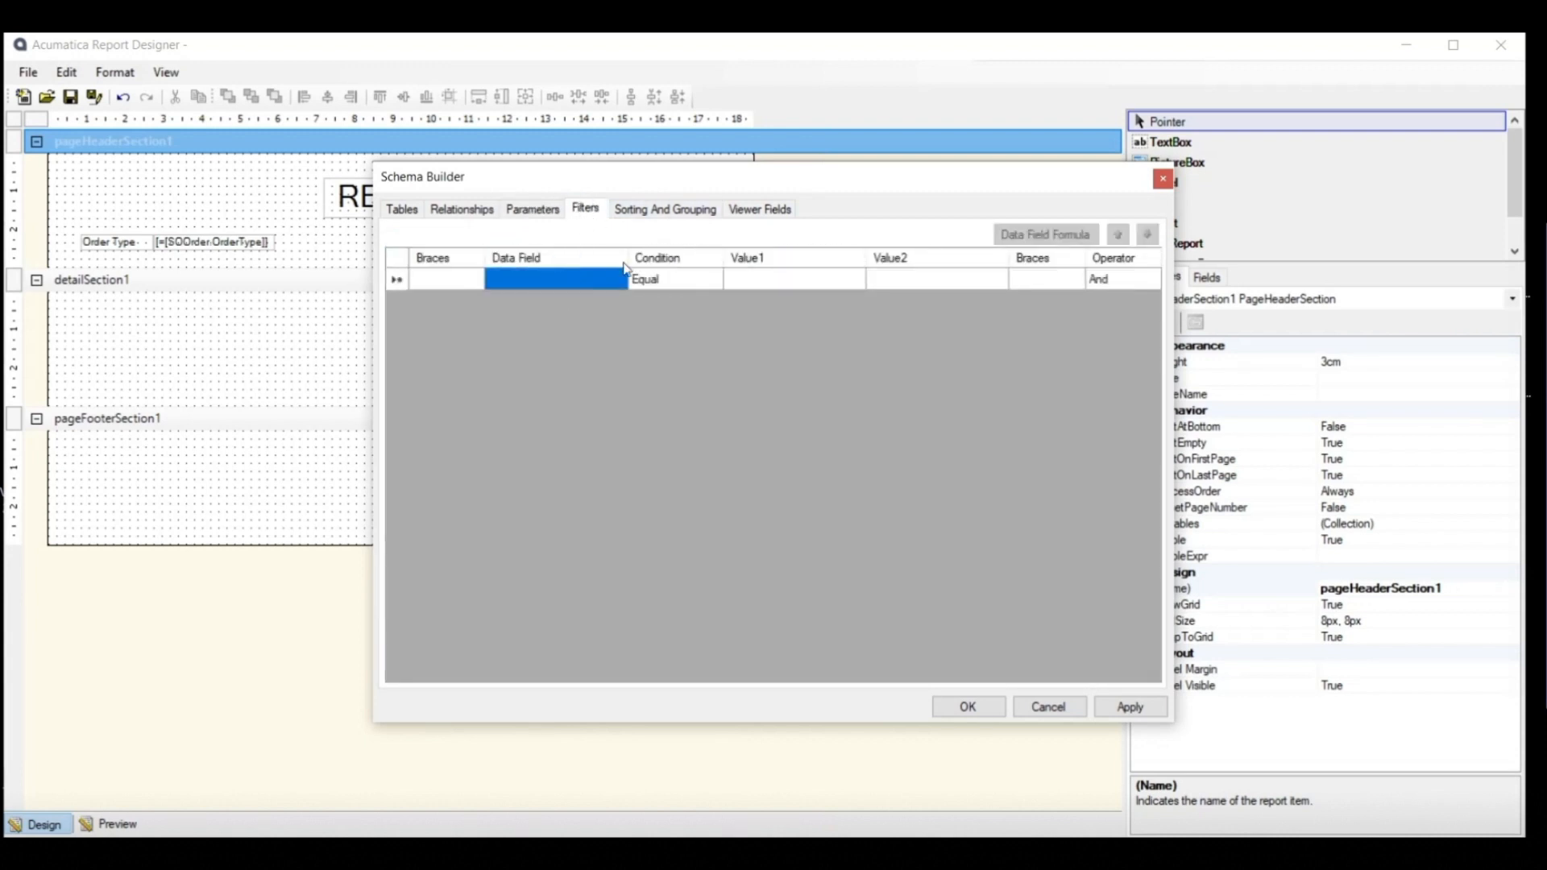
pyautogui.click(664, 214)
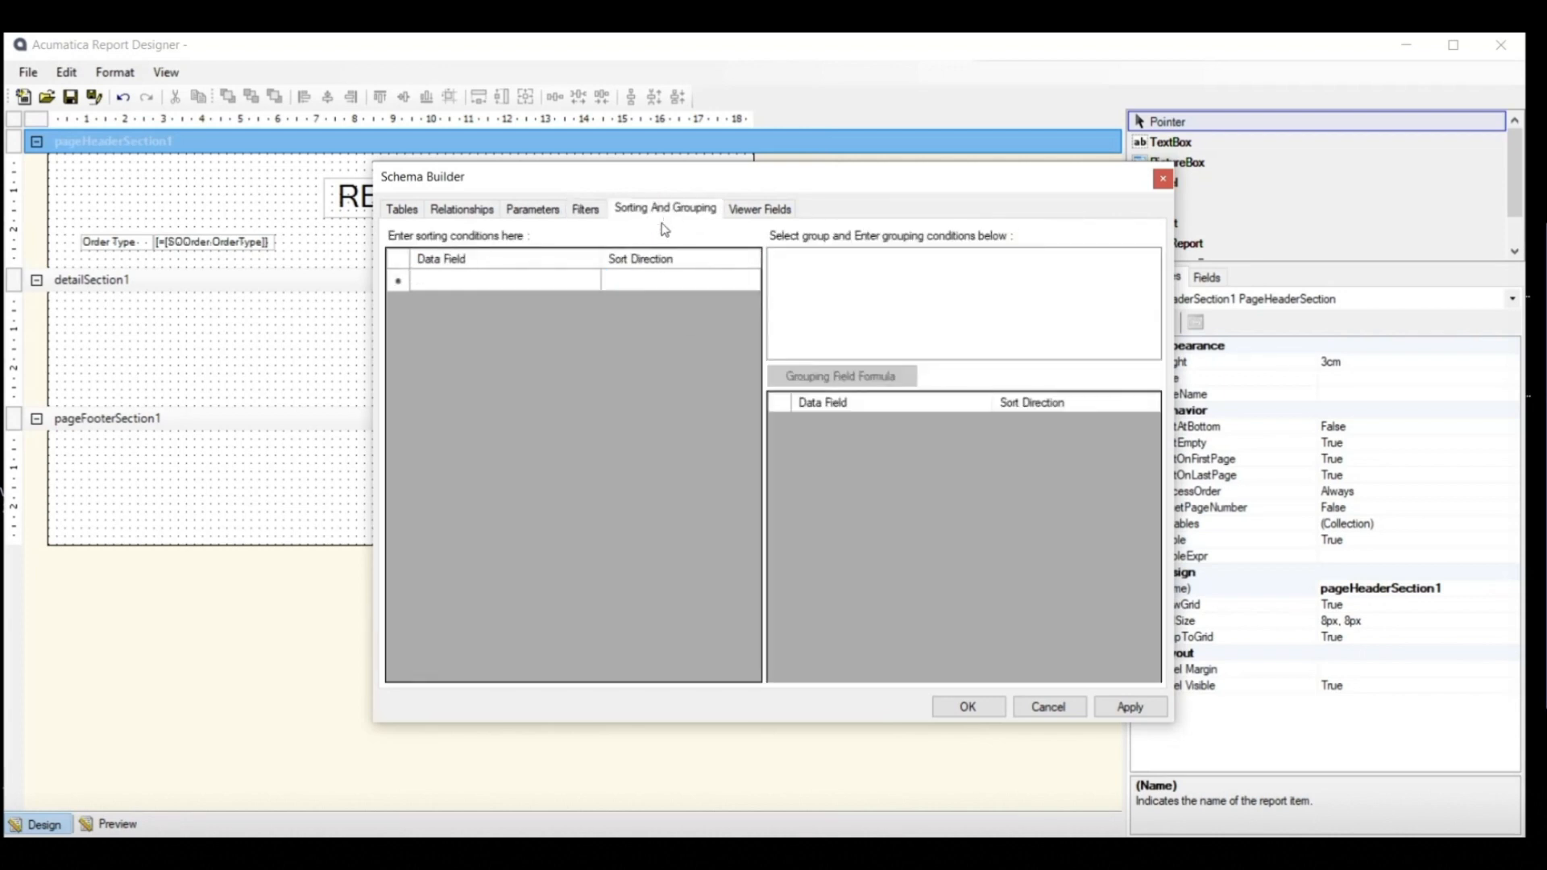
pyautogui.click(762, 210)
pyautogui.click(437, 238)
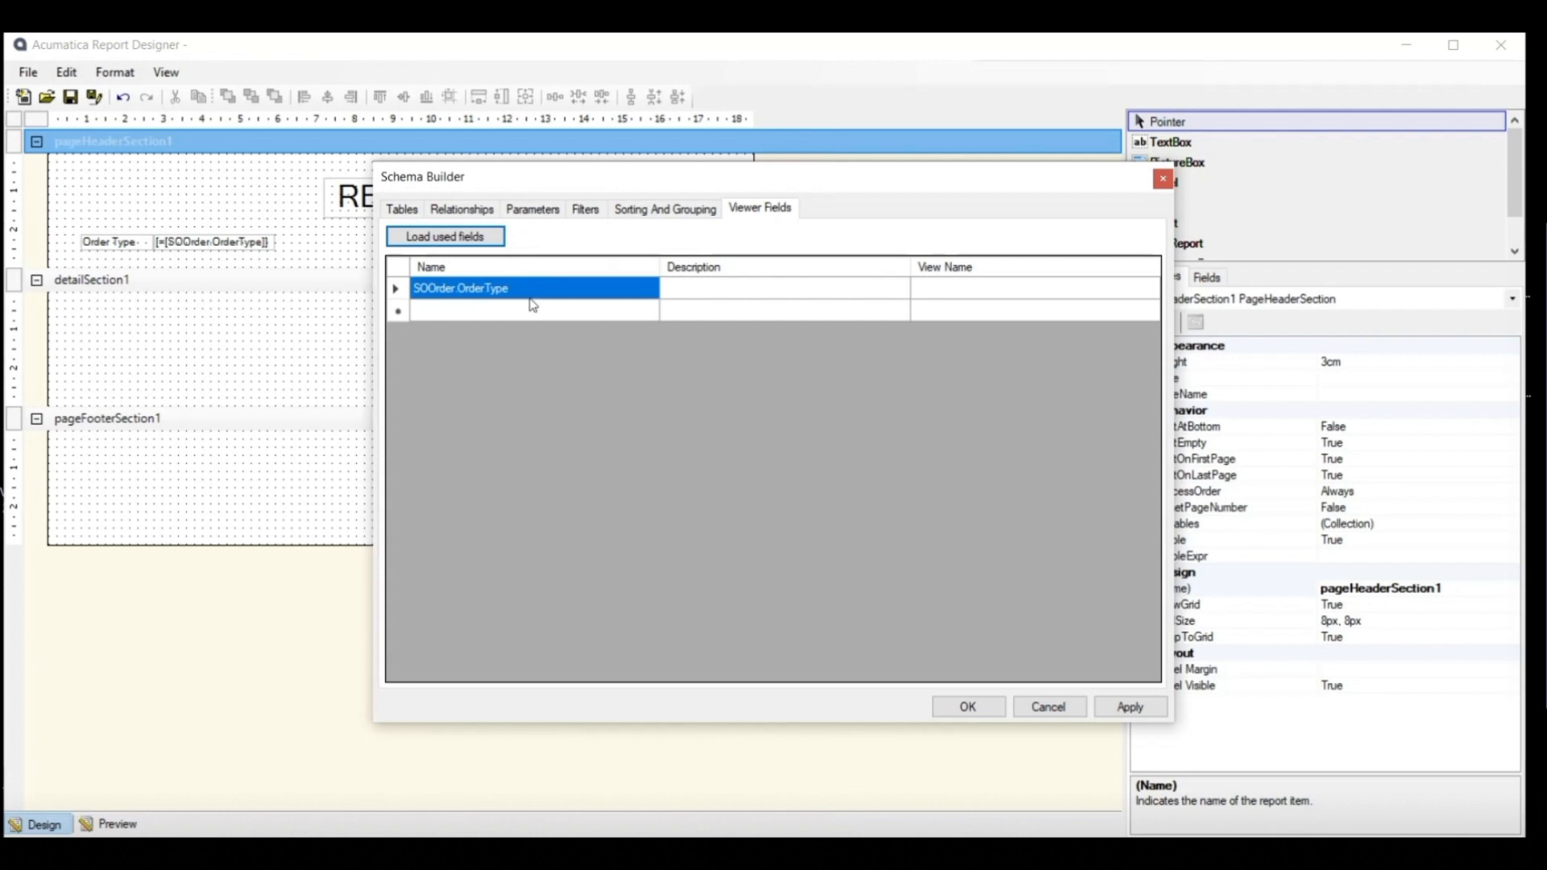
pyautogui.click(1162, 182)
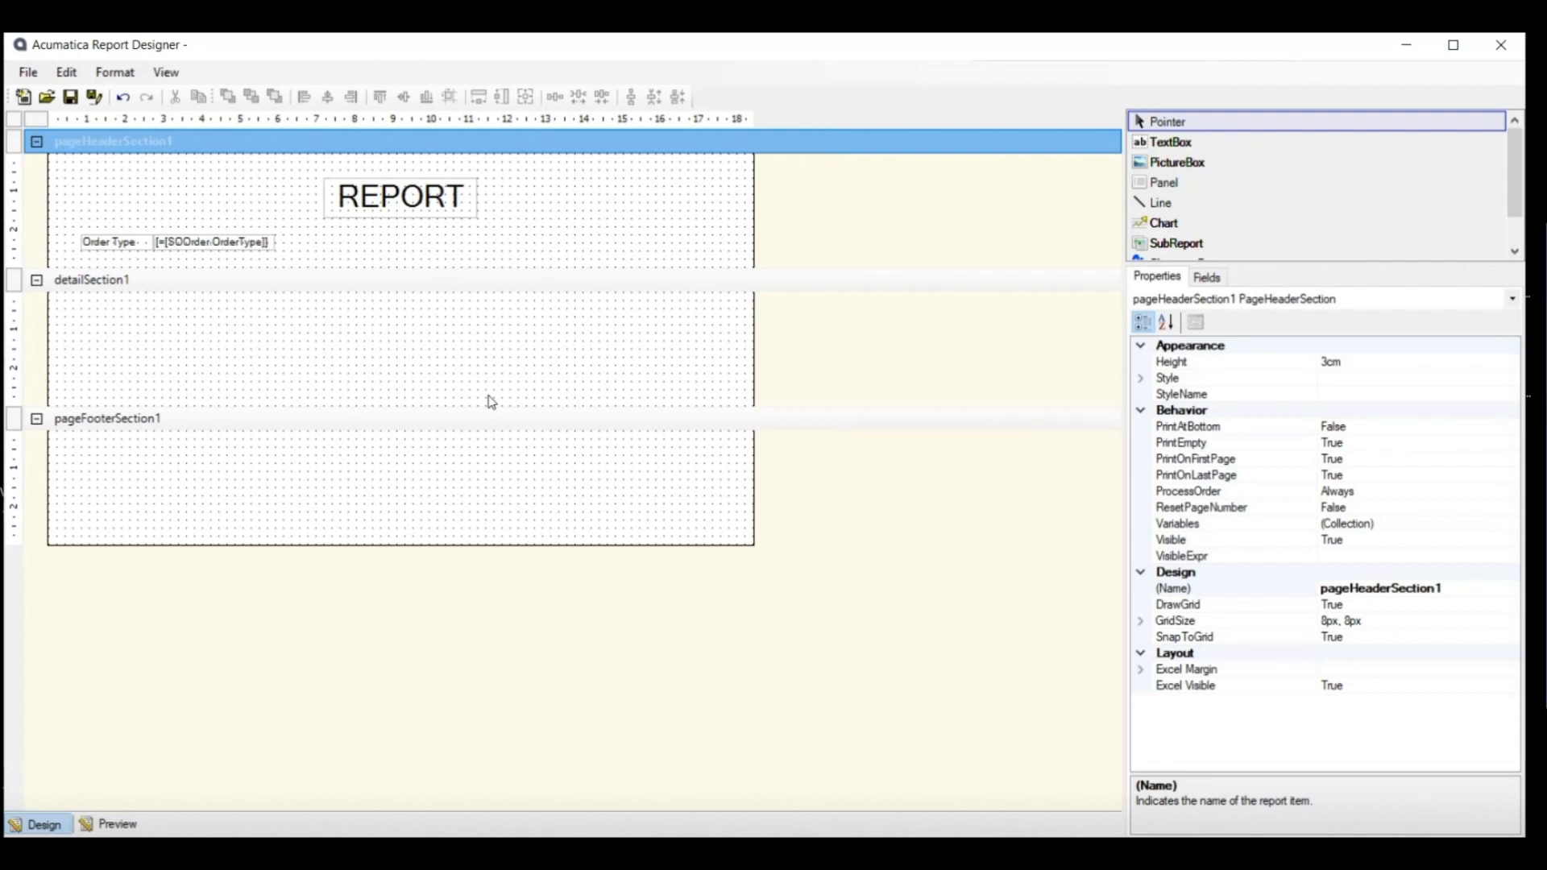
pyautogui.click(28, 72)
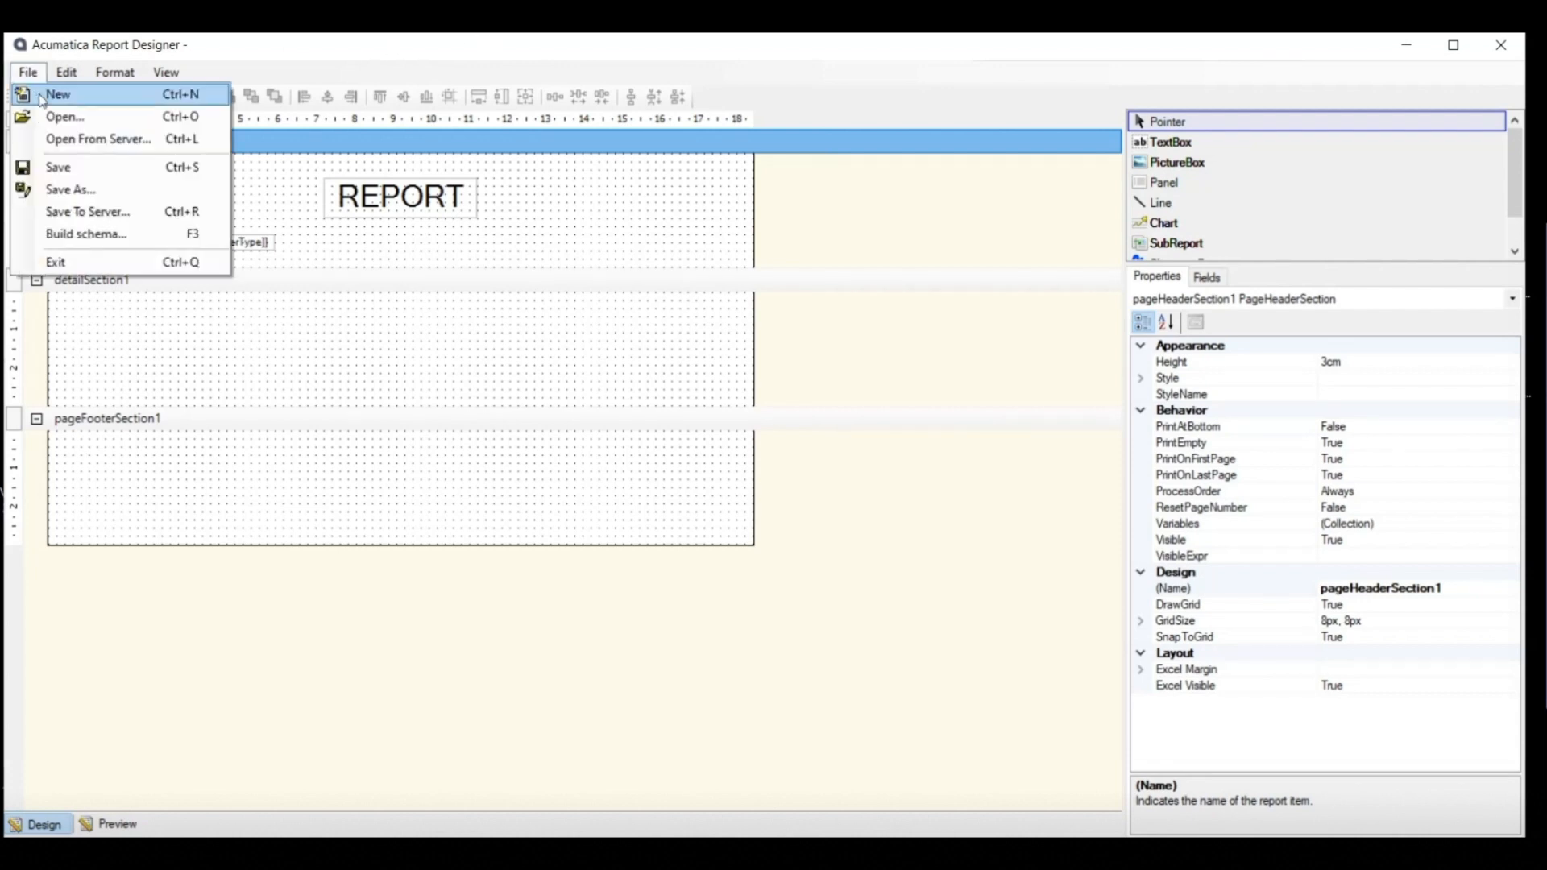
pyautogui.click(67, 140)
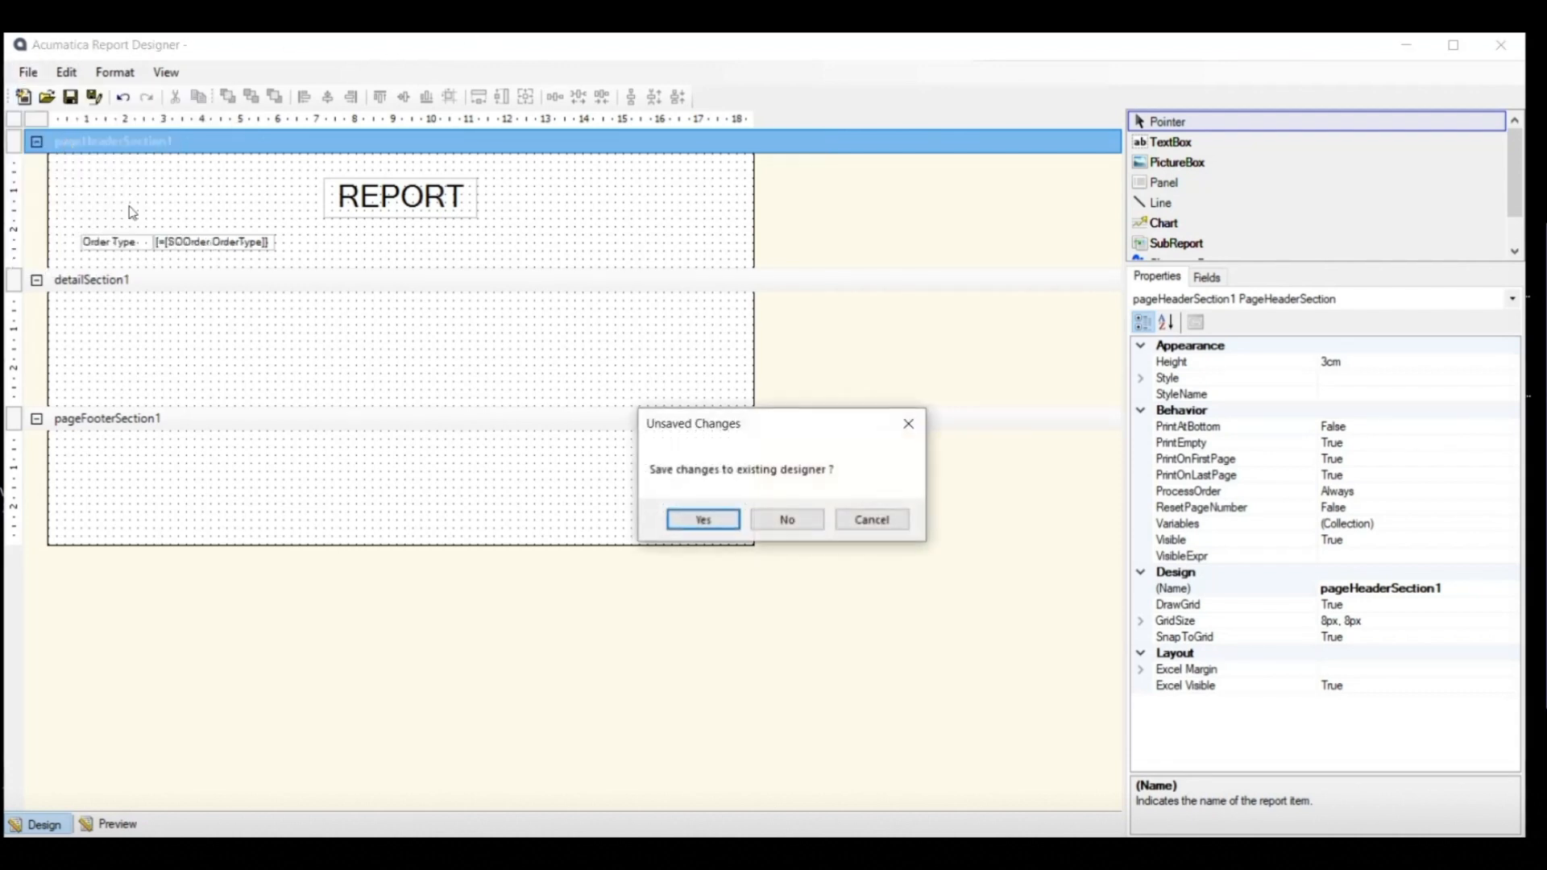
pyautogui.click(712, 520)
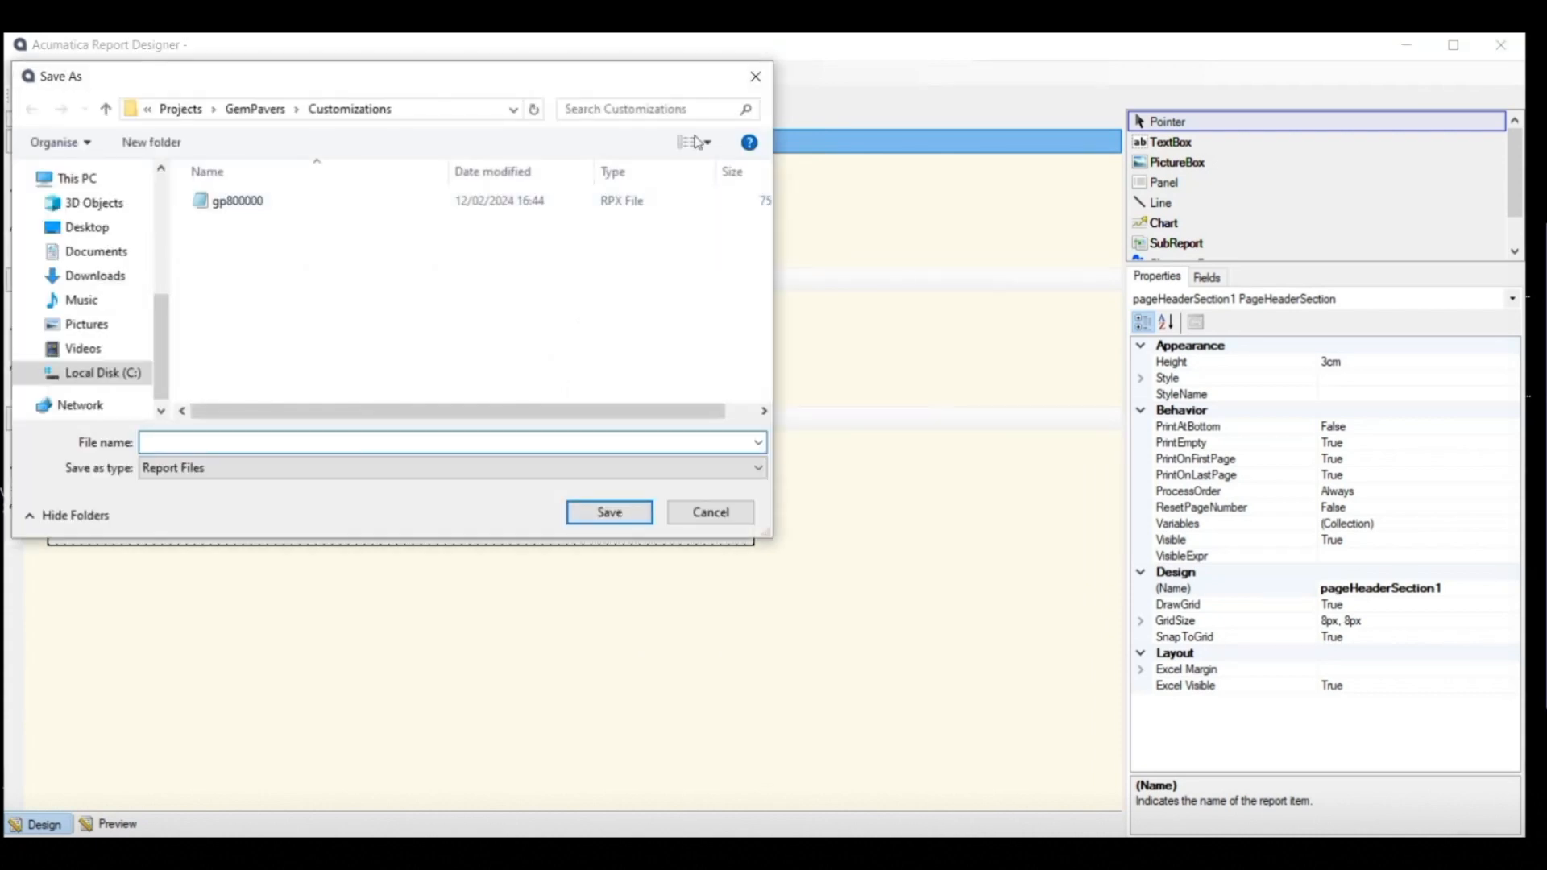
pyautogui.click(755, 77)
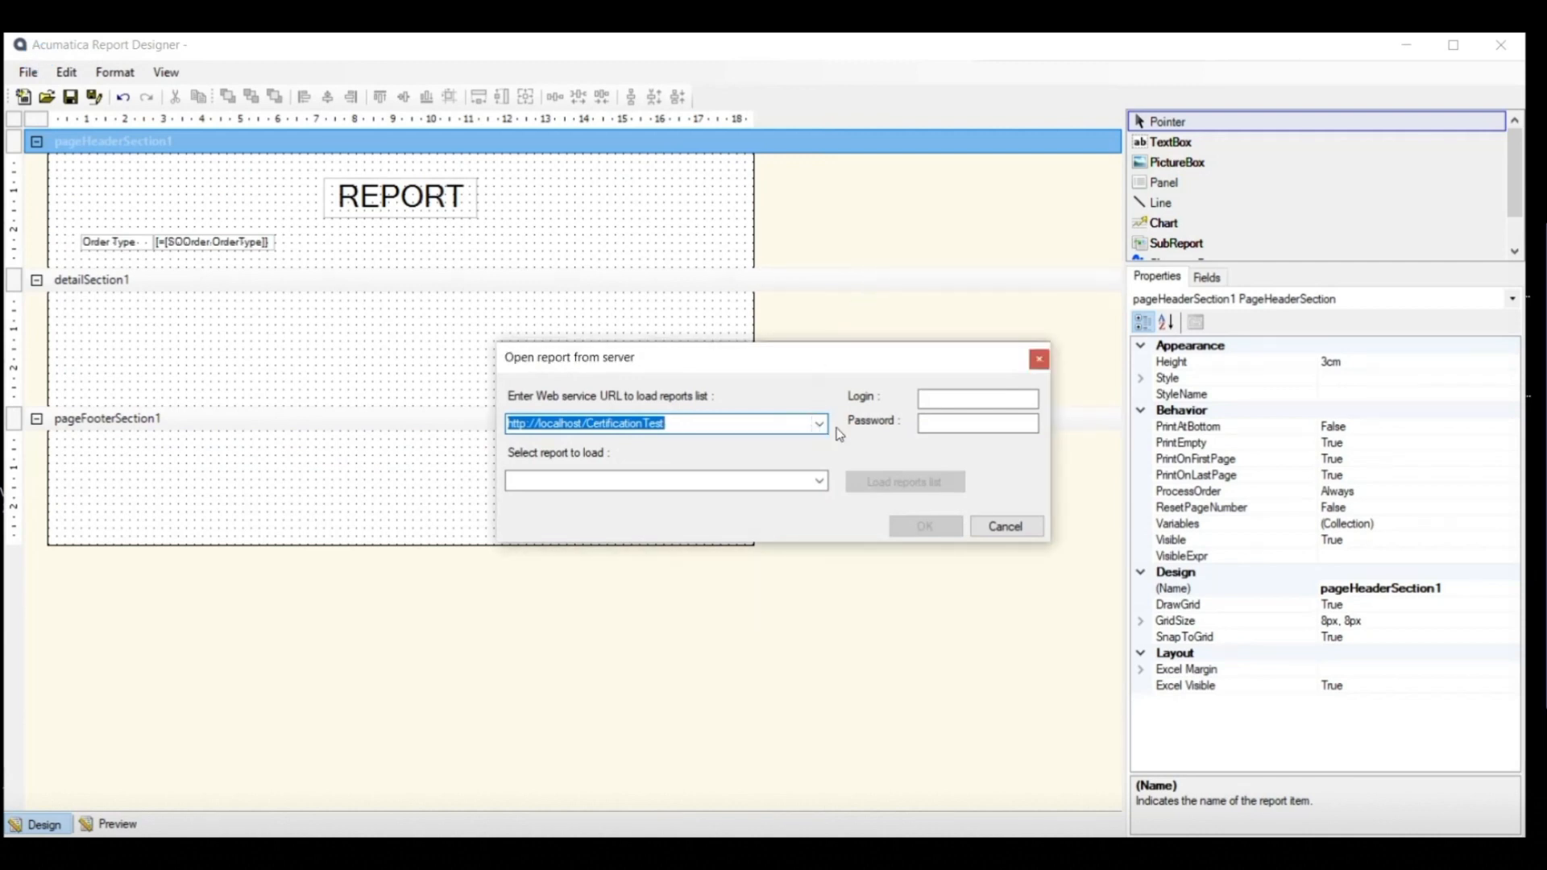
pyautogui.click(937, 399)
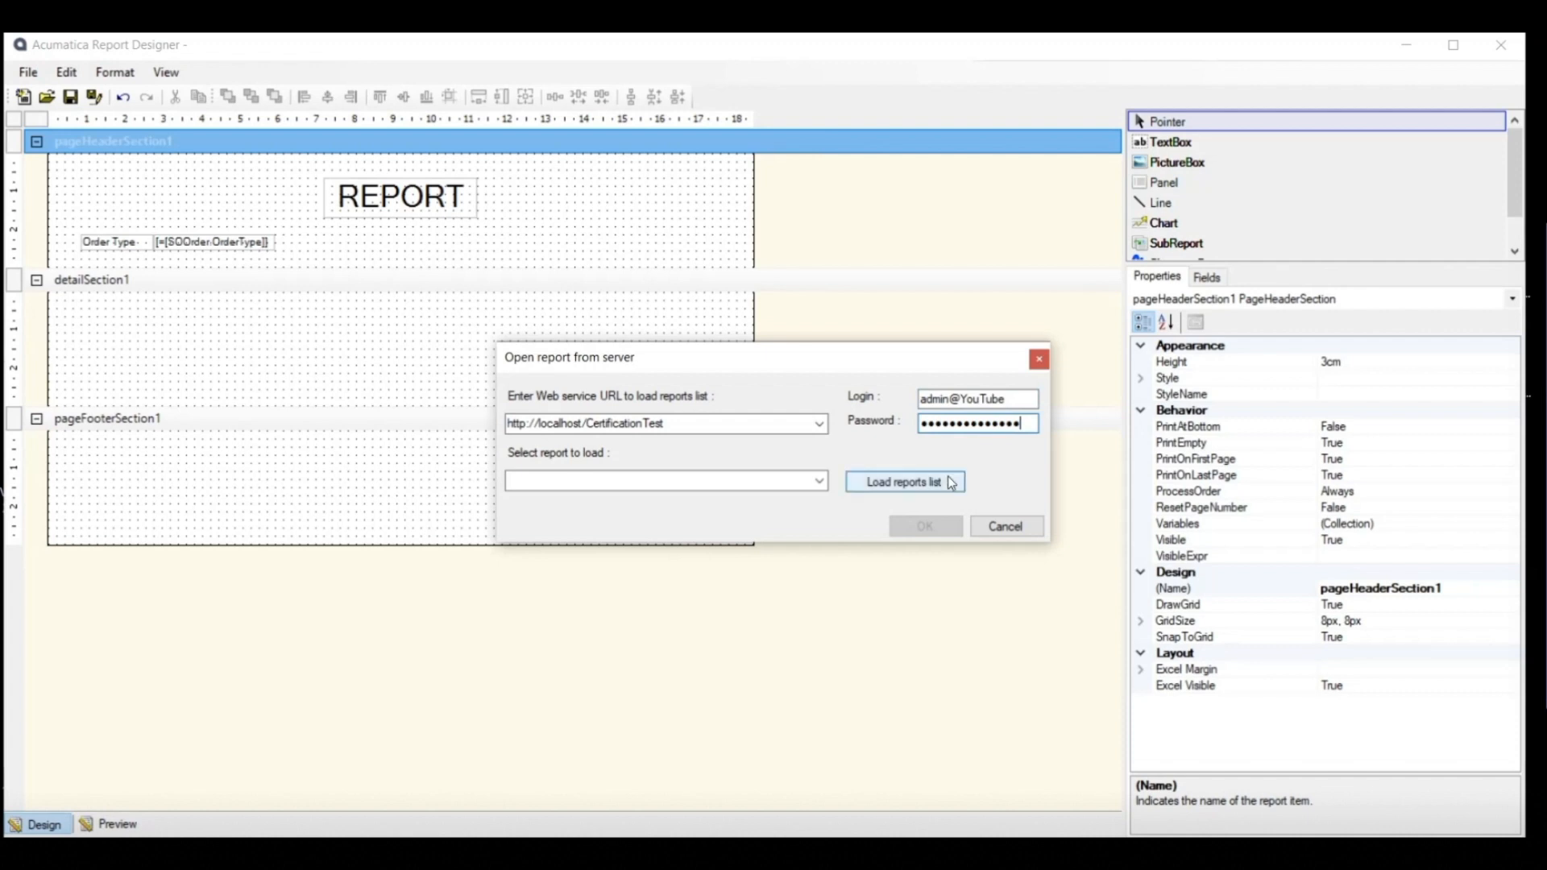
pyautogui.click(952, 481)
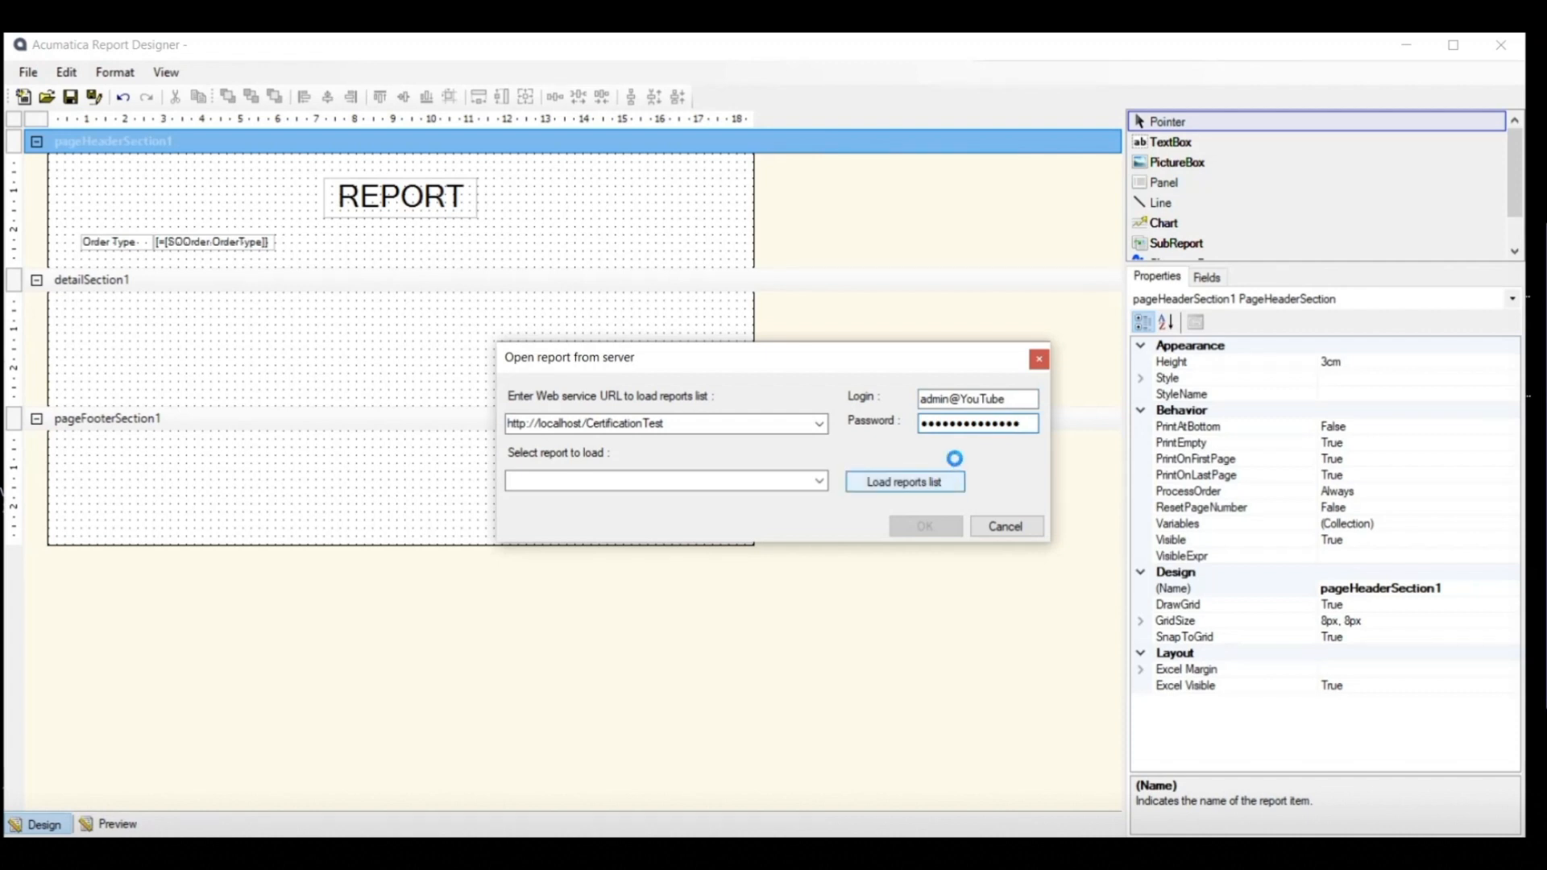
# Open the so610500.rpx report from the server, agreeing to save changes to the existing design.
pyautogui.click(819, 480)
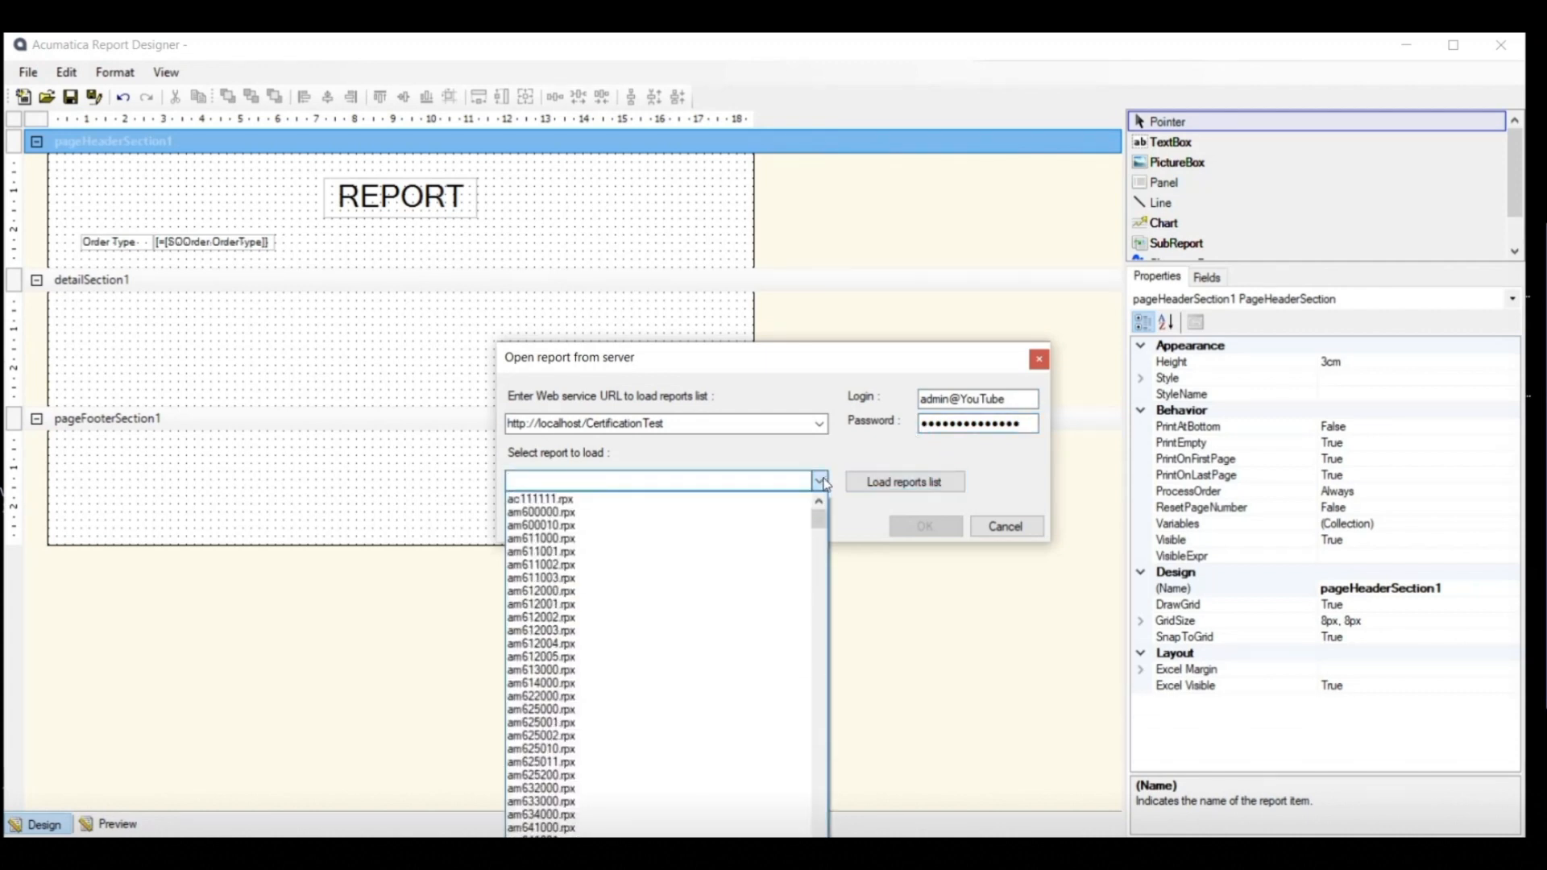
pyautogui.scroll(-10, 751, 569)
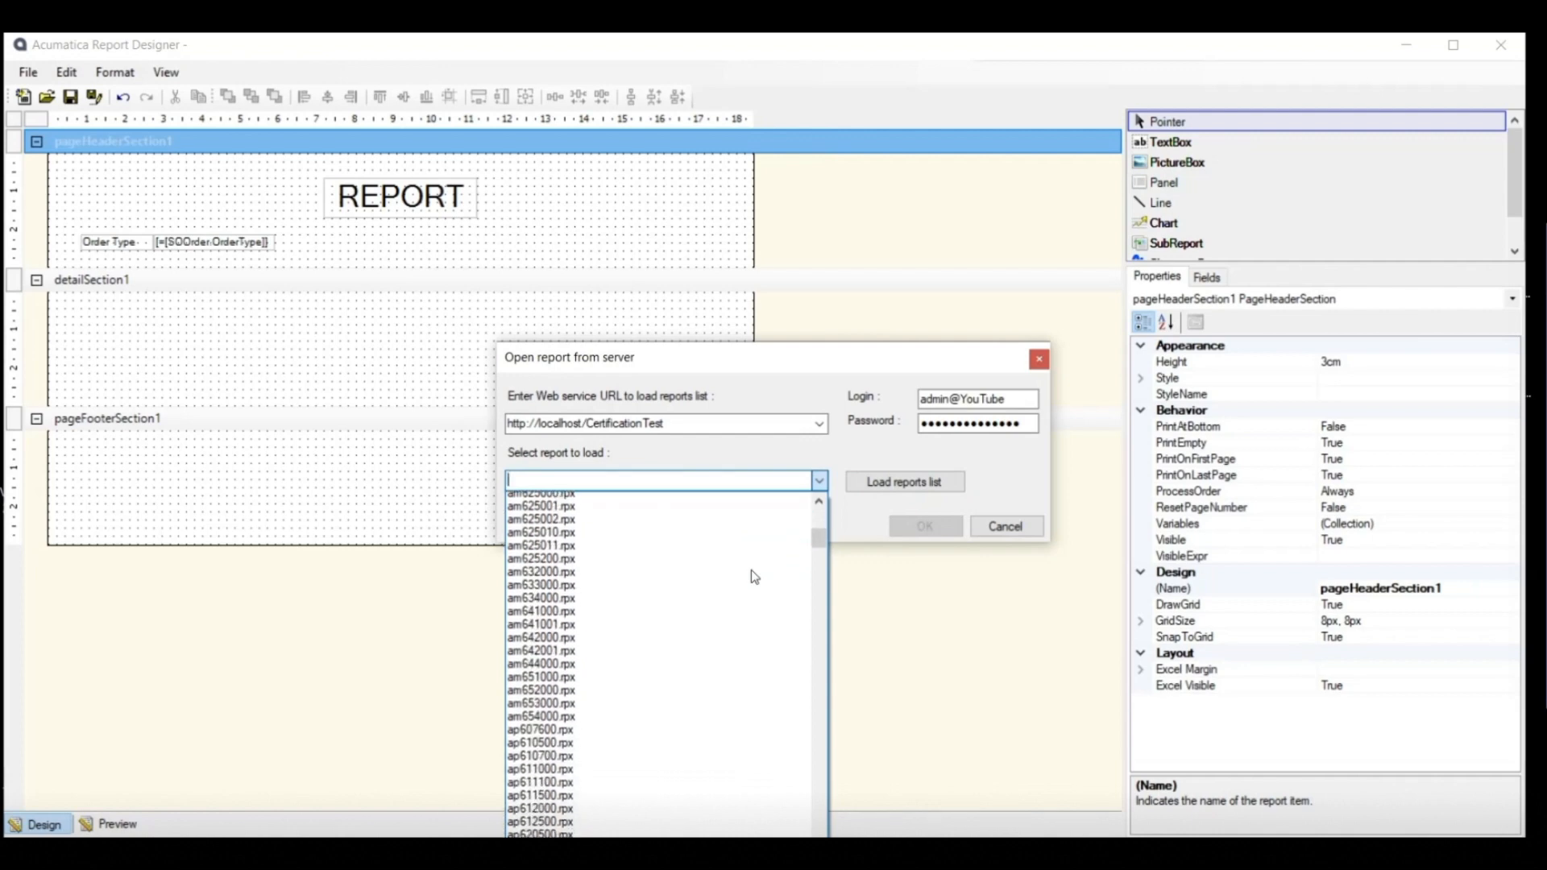
pyautogui.write('so')
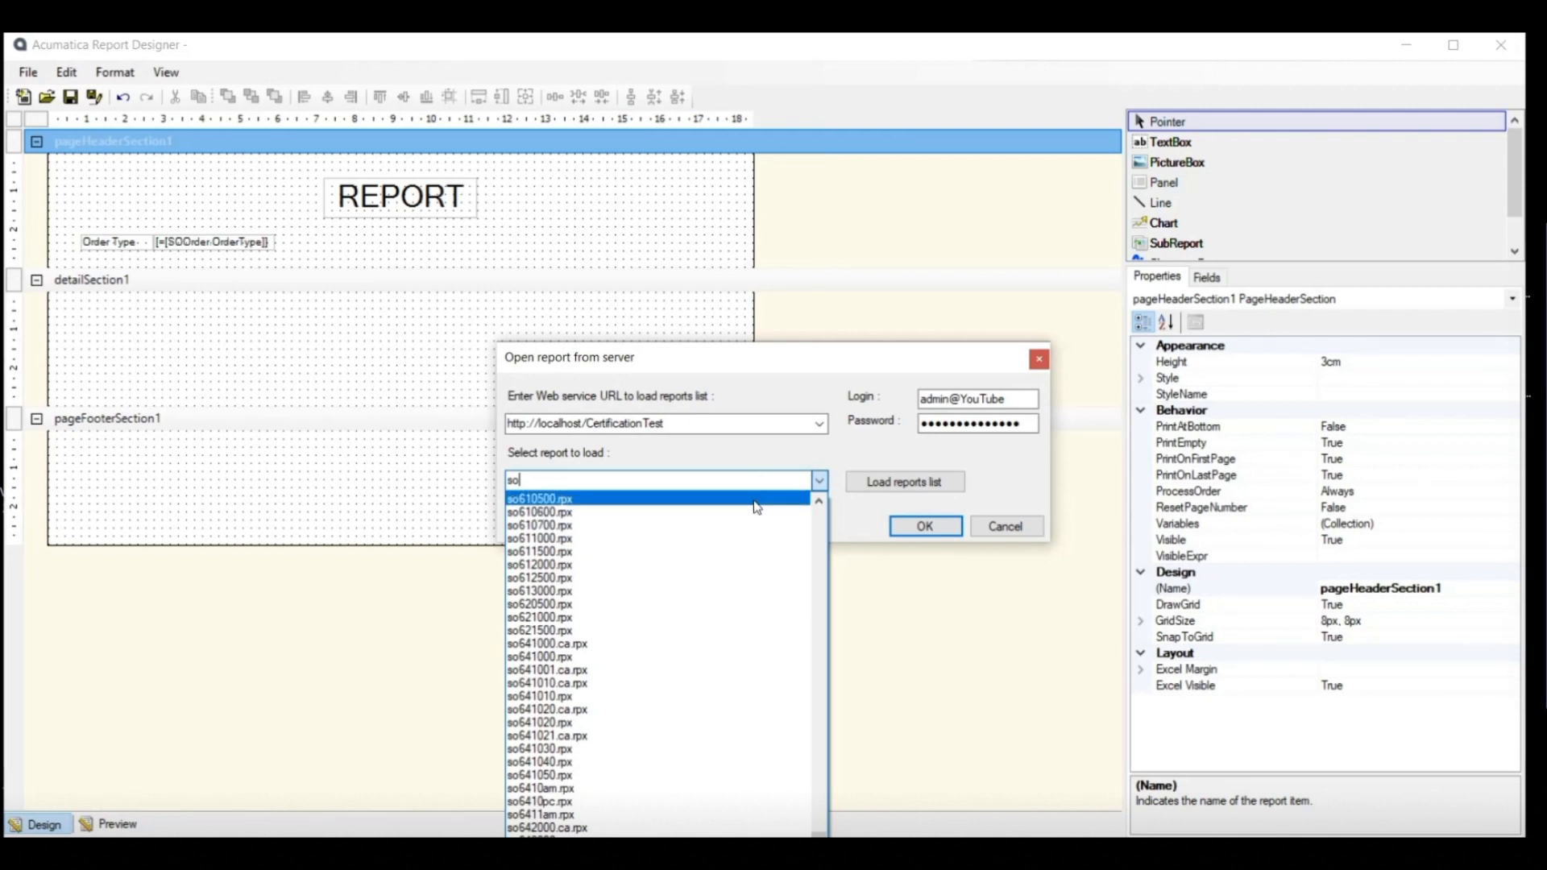
pyautogui.click(756, 507)
pyautogui.click(616, 487)
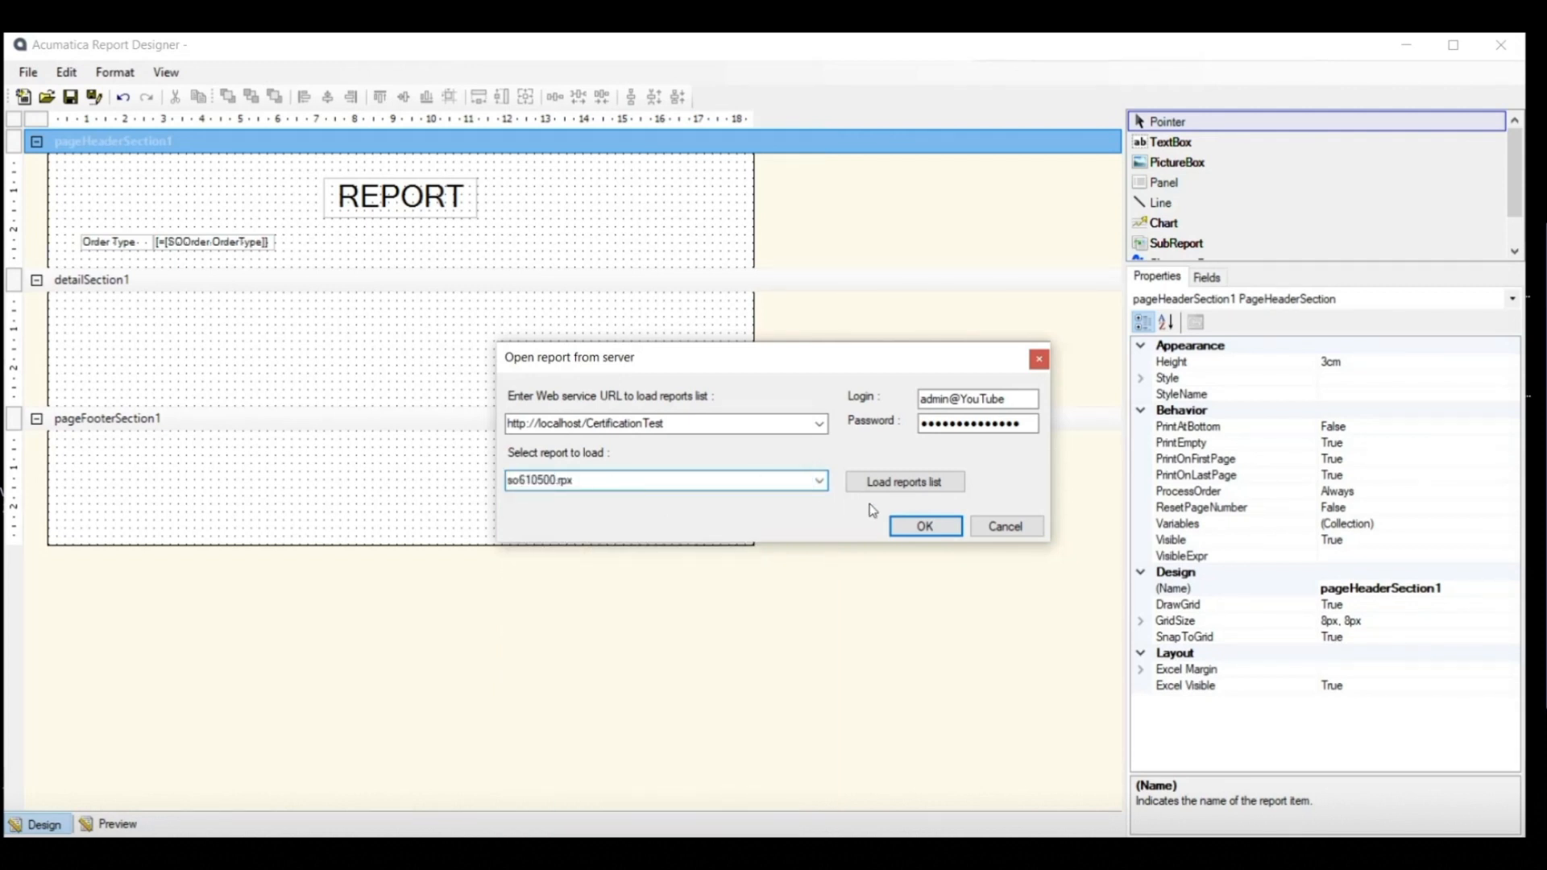
pyautogui.click(906, 528)
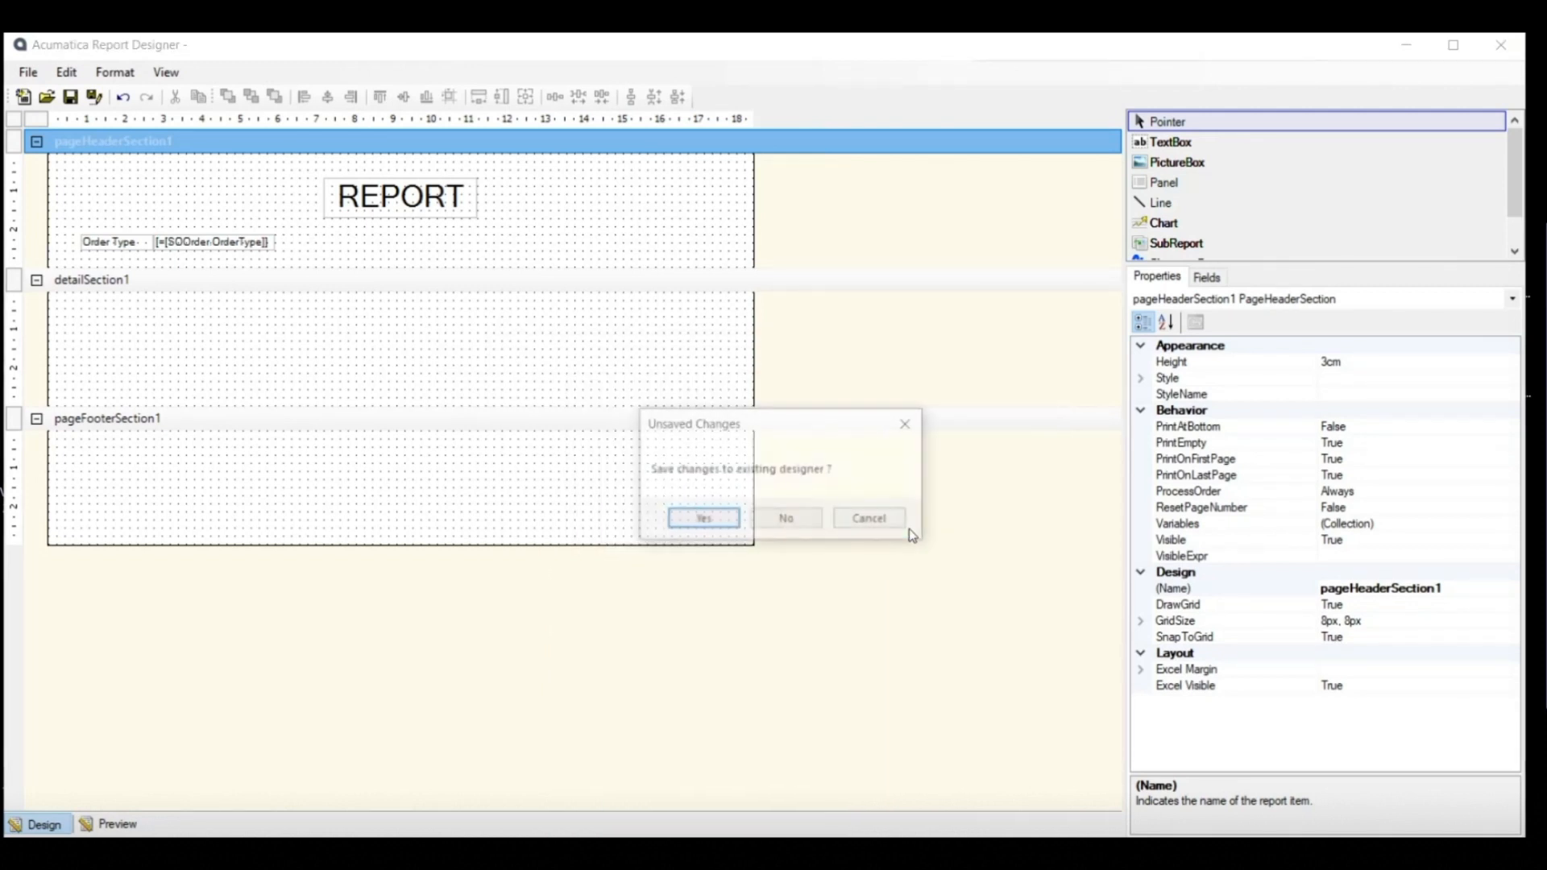
pyautogui.click(722, 520)
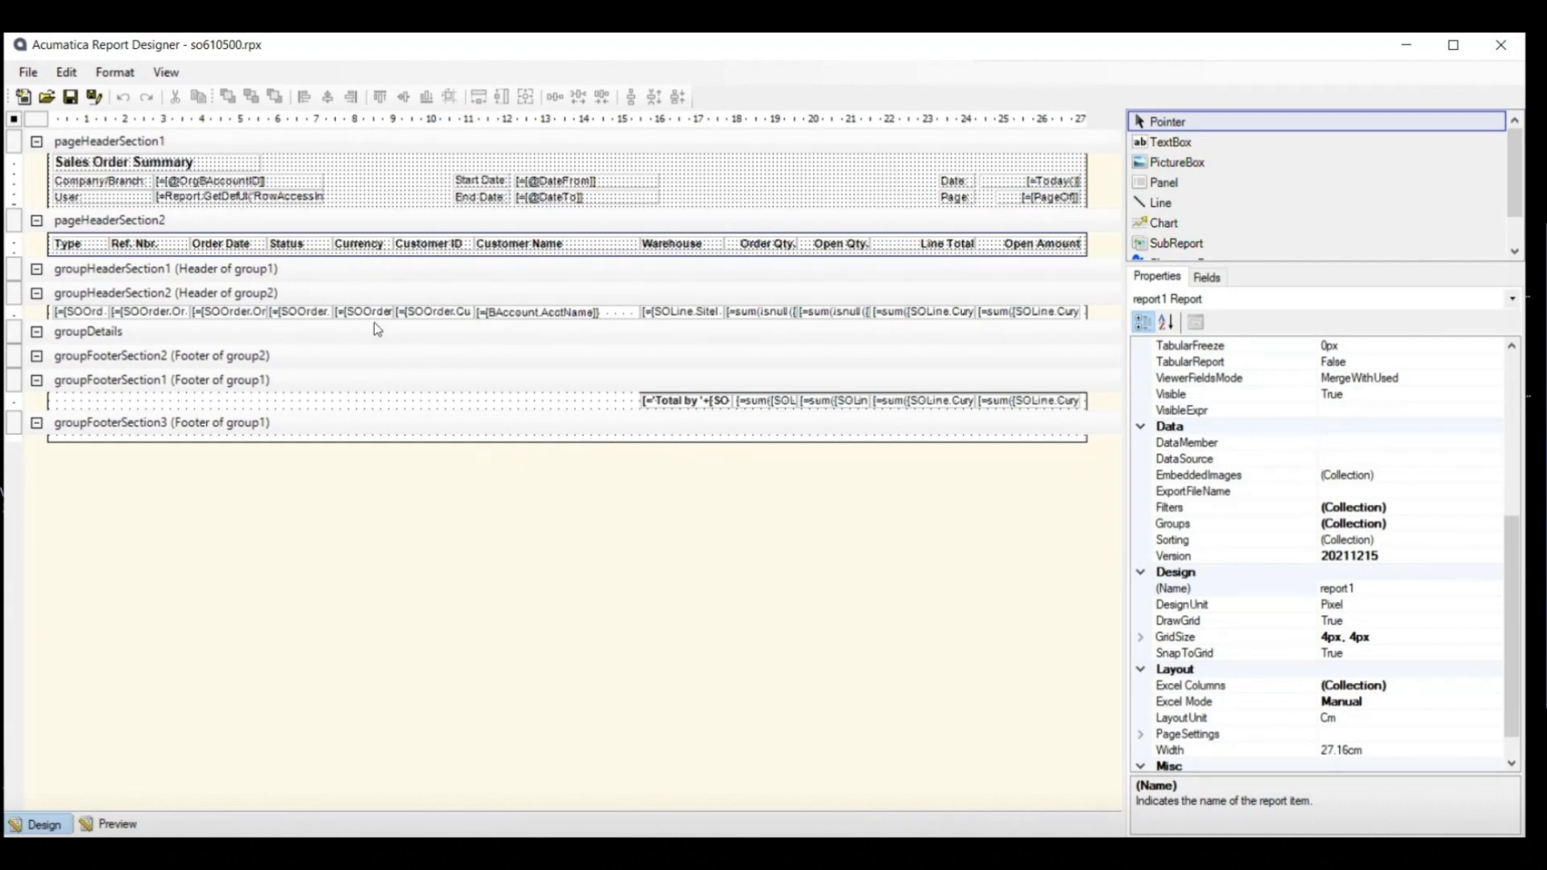
# Create a new blank report and look over the properties of its detail, page header and page footer sections.
pyautogui.click(23, 98)
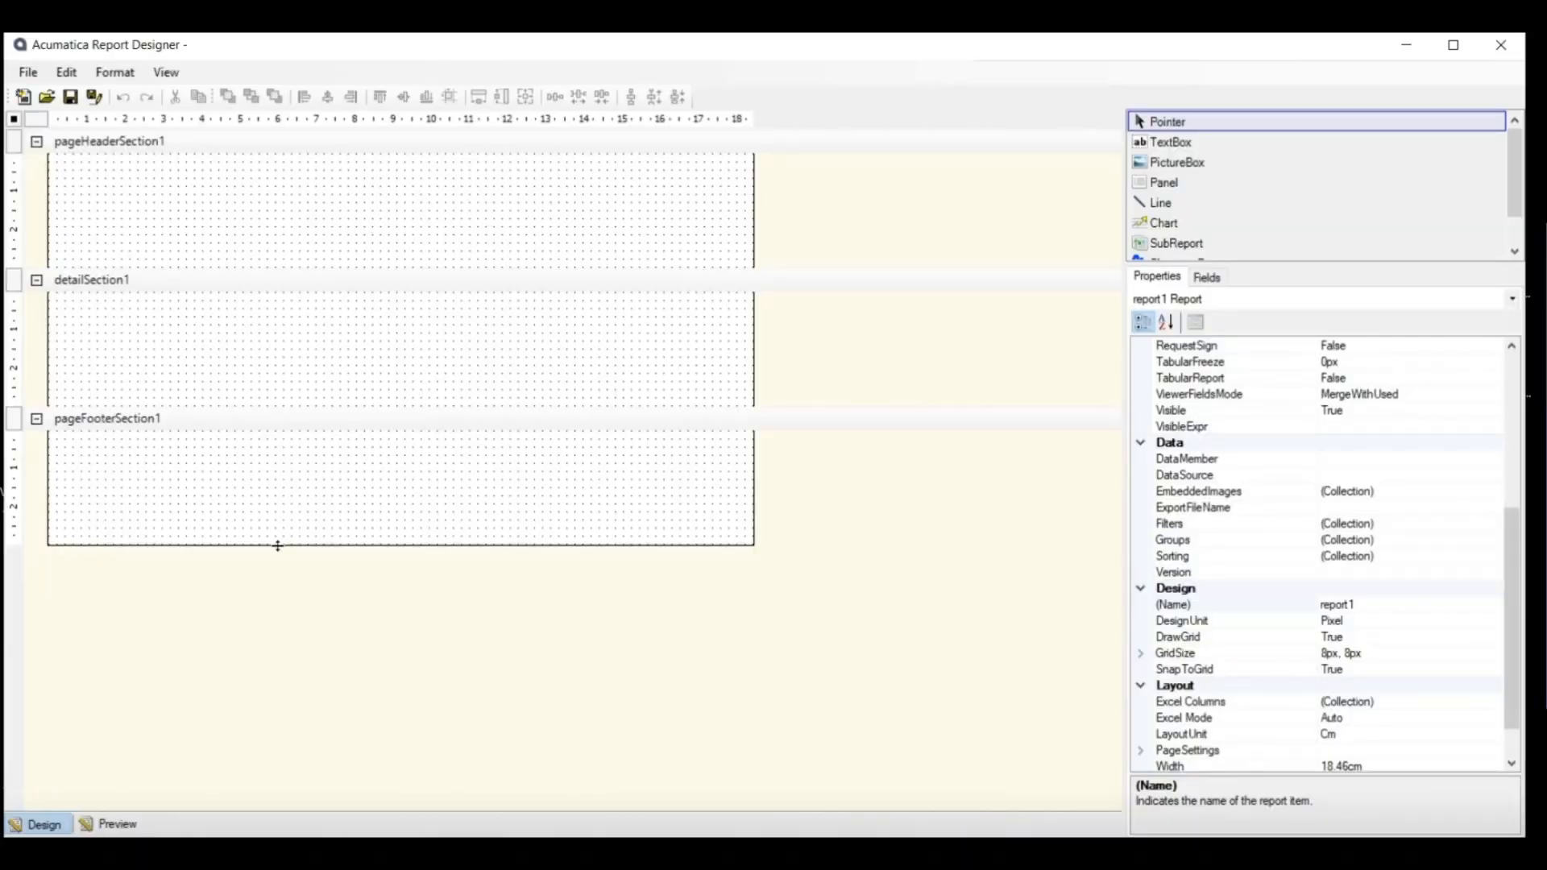
pyautogui.click(327, 341)
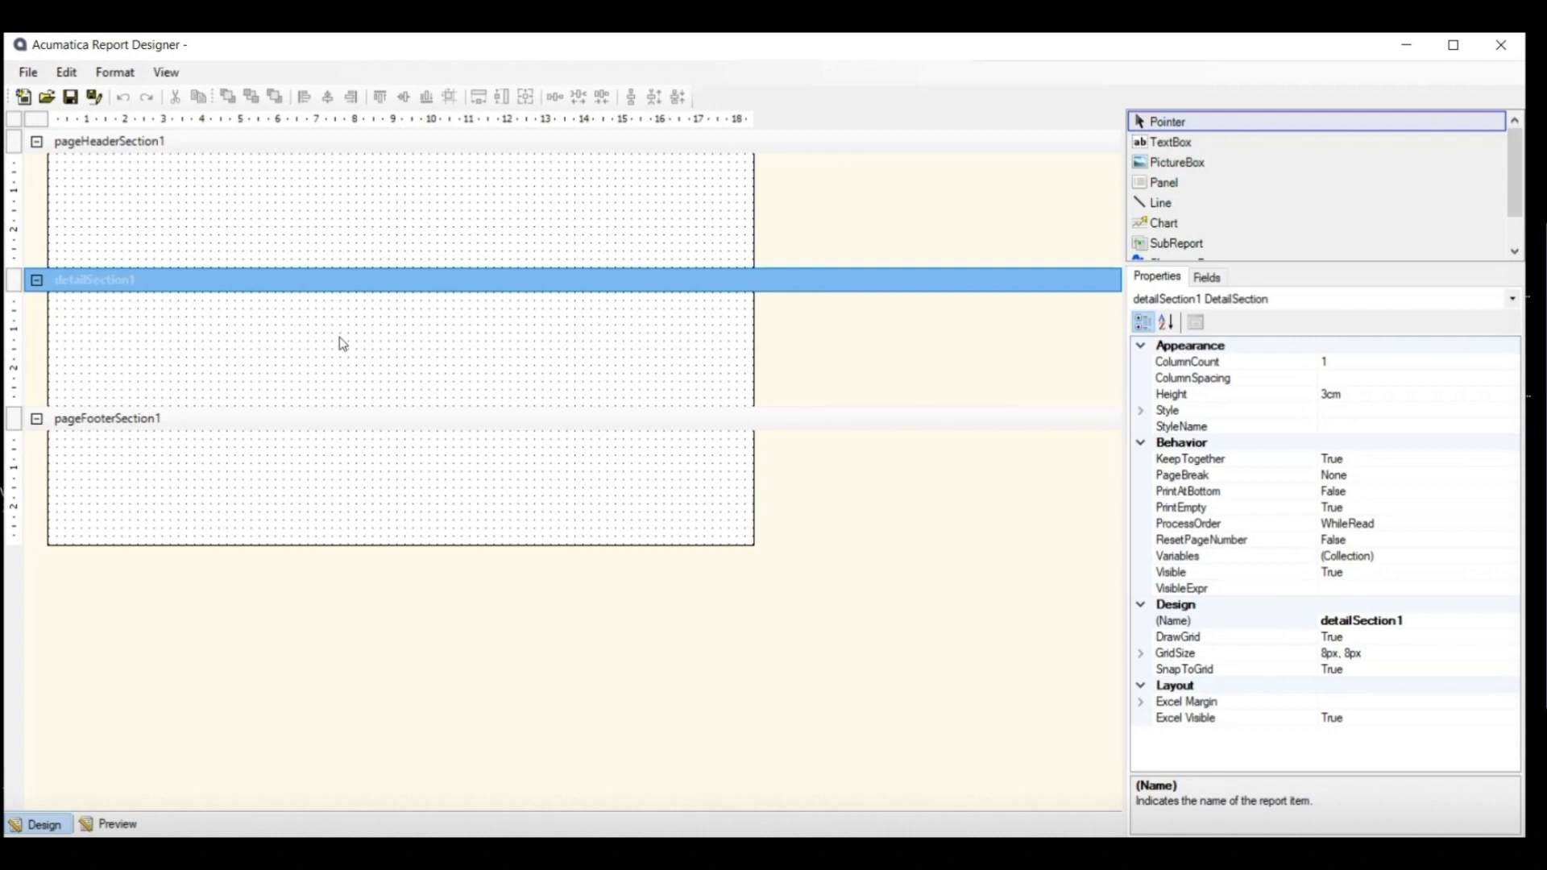
pyautogui.click(286, 185)
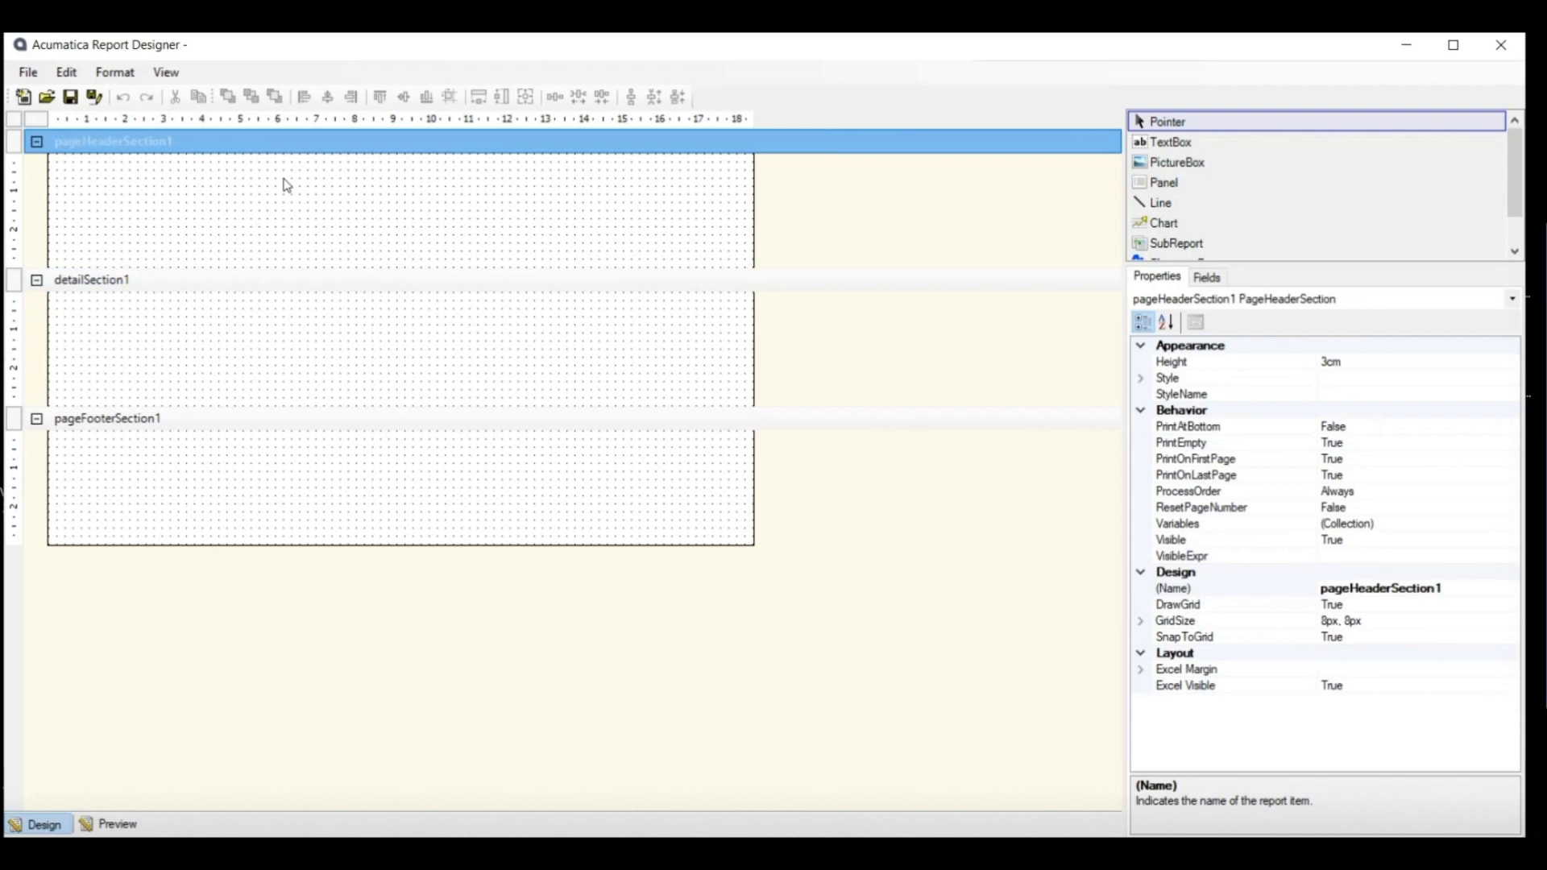
pyautogui.click(182, 460)
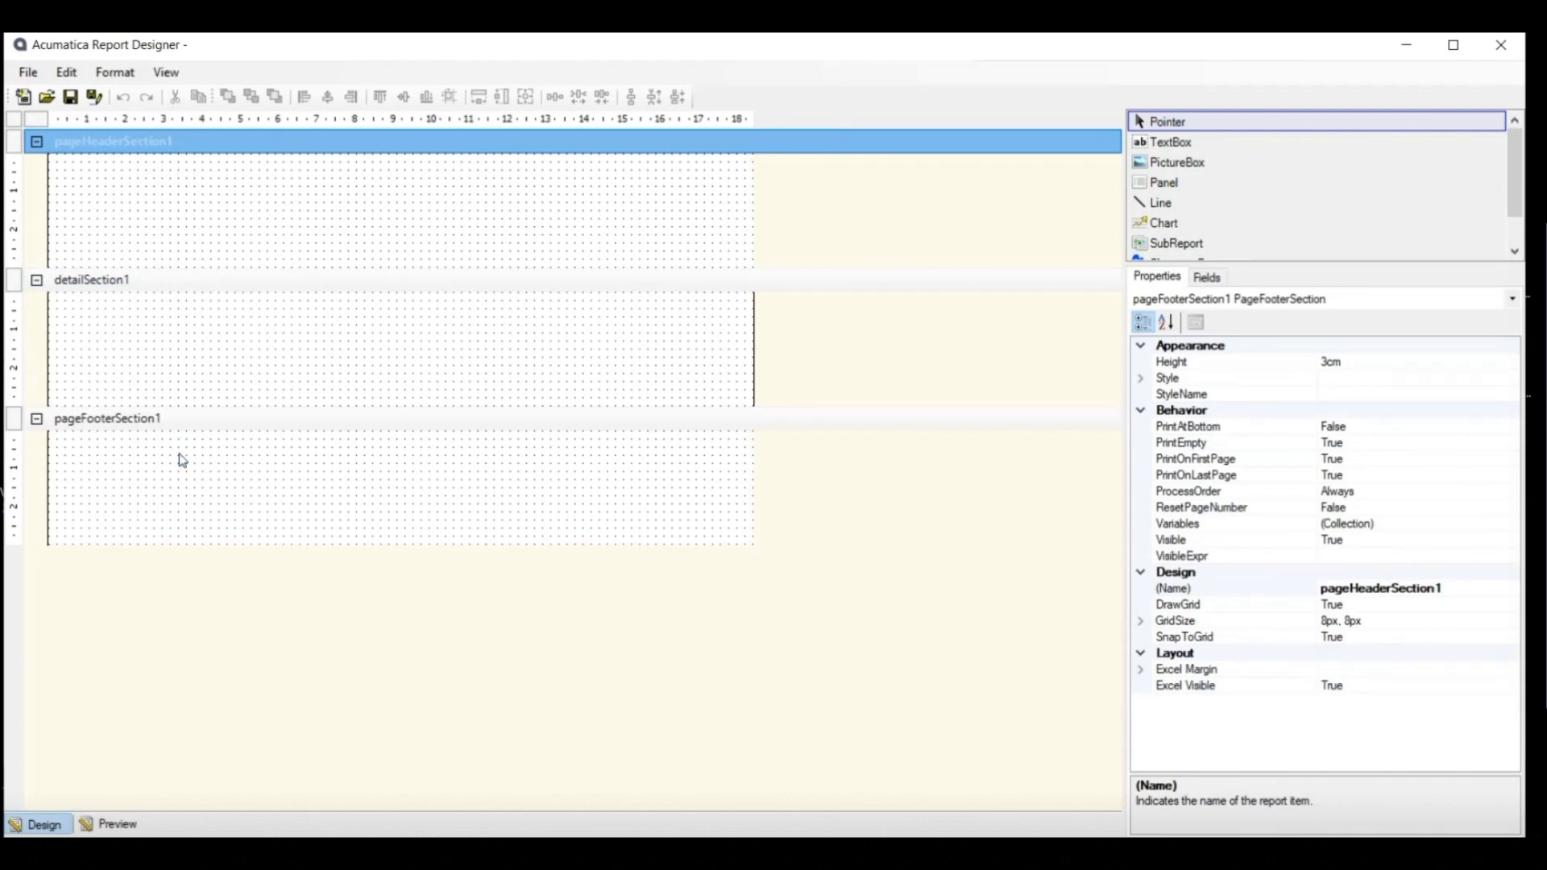
pyautogui.click(242, 193)
pyautogui.click(214, 475)
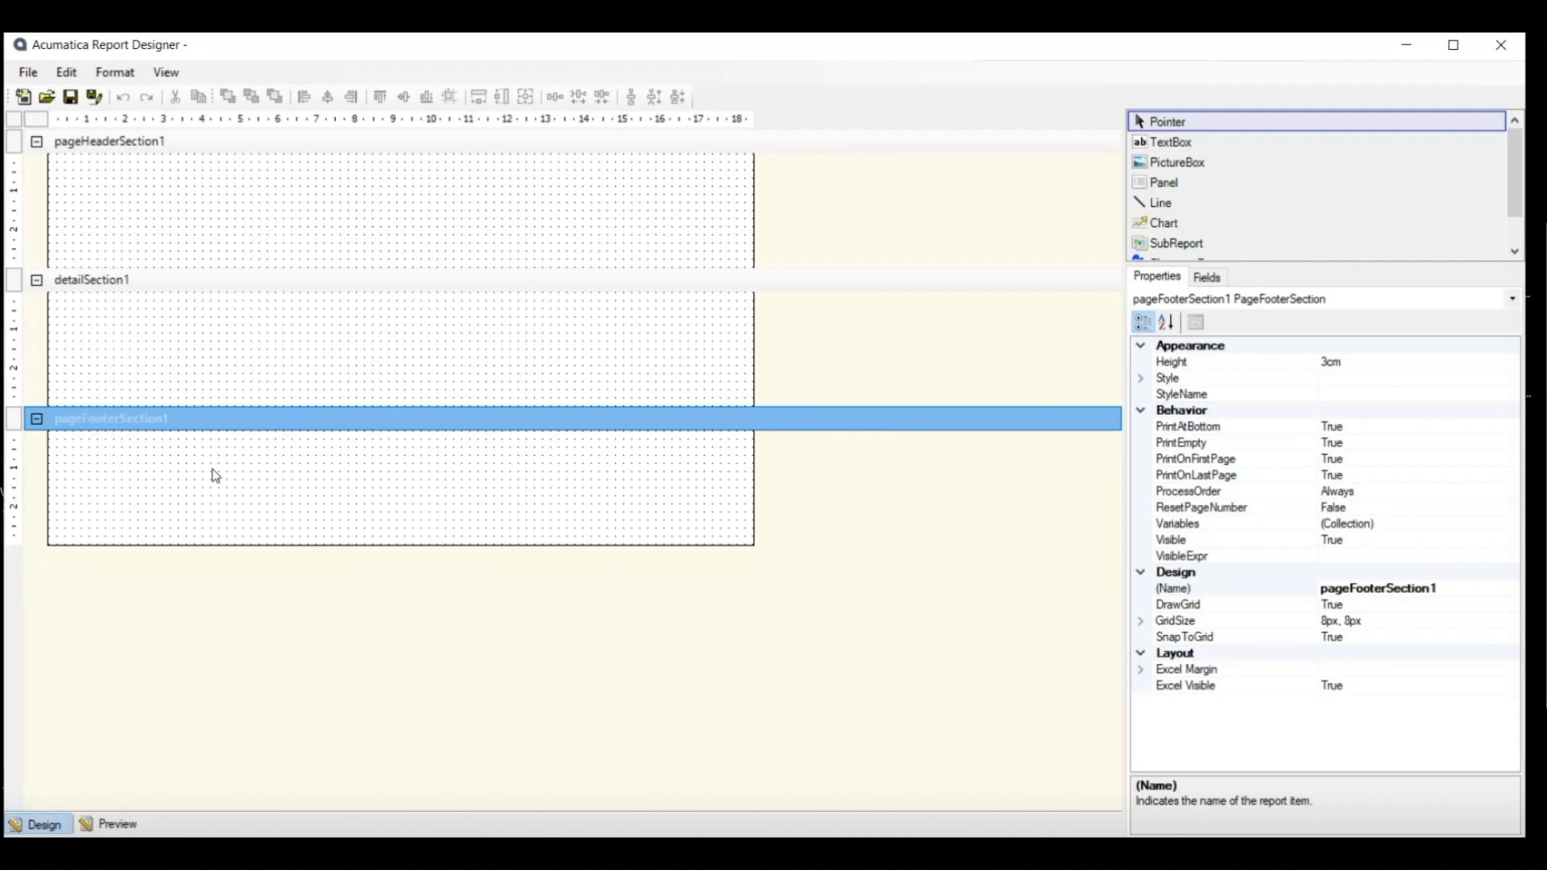
pyautogui.click(306, 229)
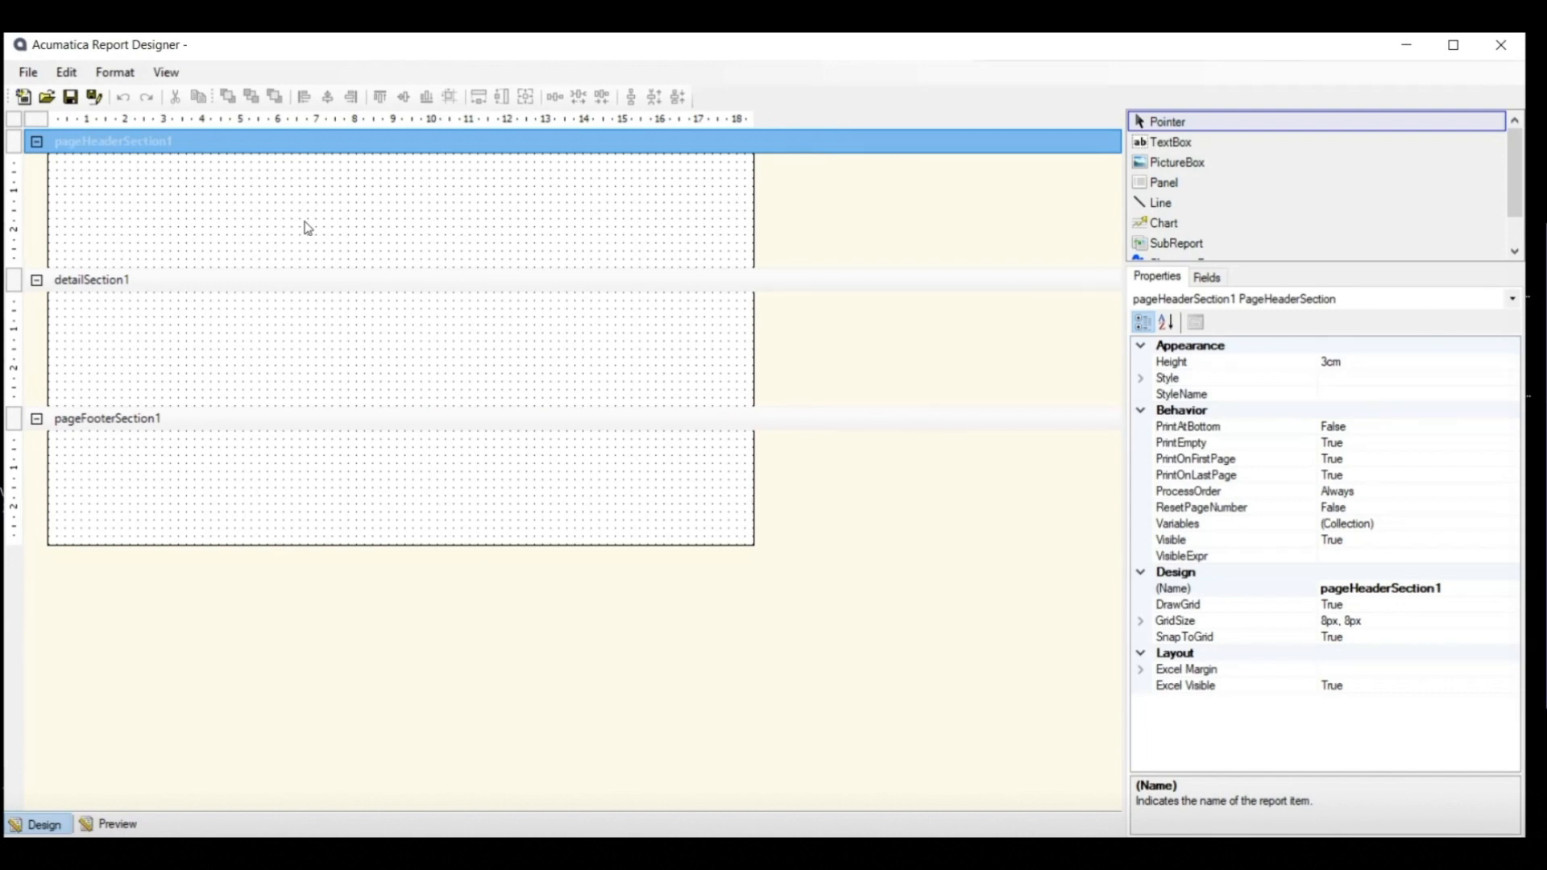
pyautogui.click(313, 472)
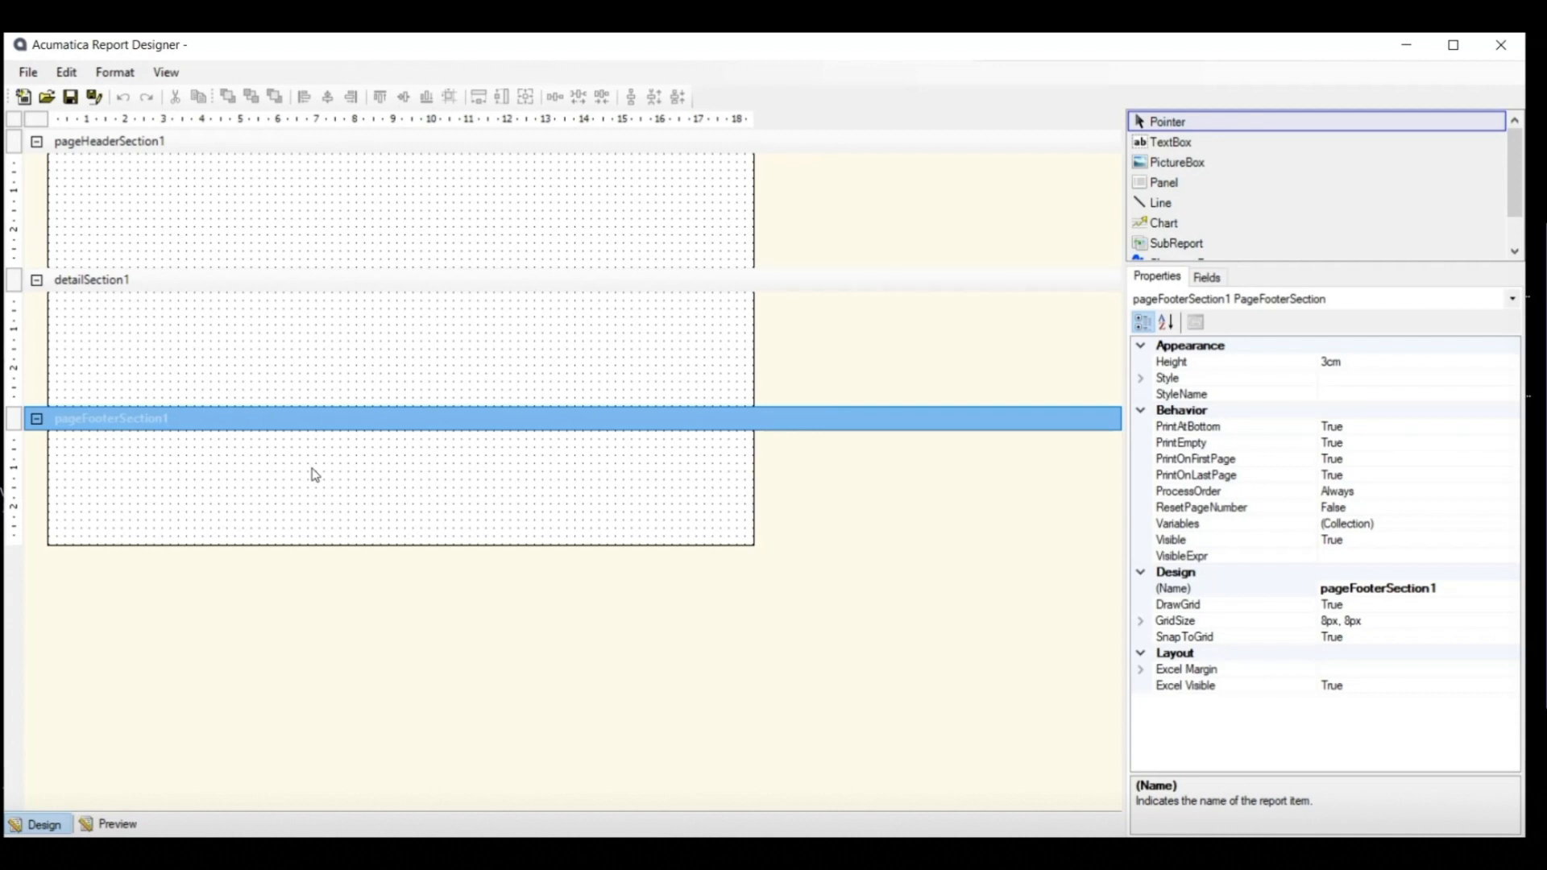
# Add a report header section and a report footer section to the blank report.
pyautogui.rightClick(791, 340)
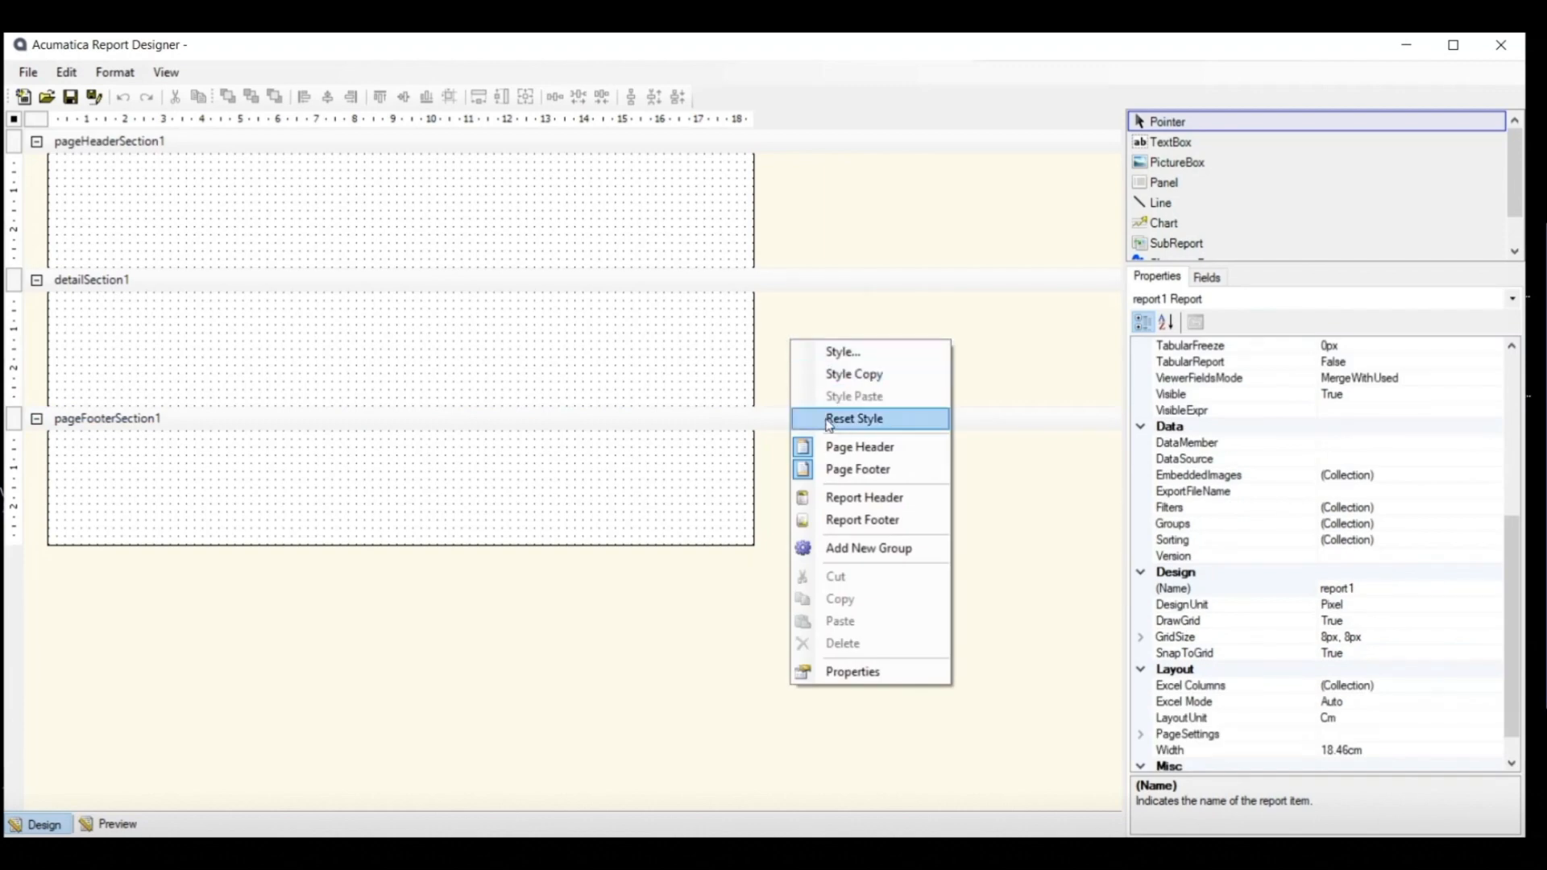
pyautogui.click(873, 502)
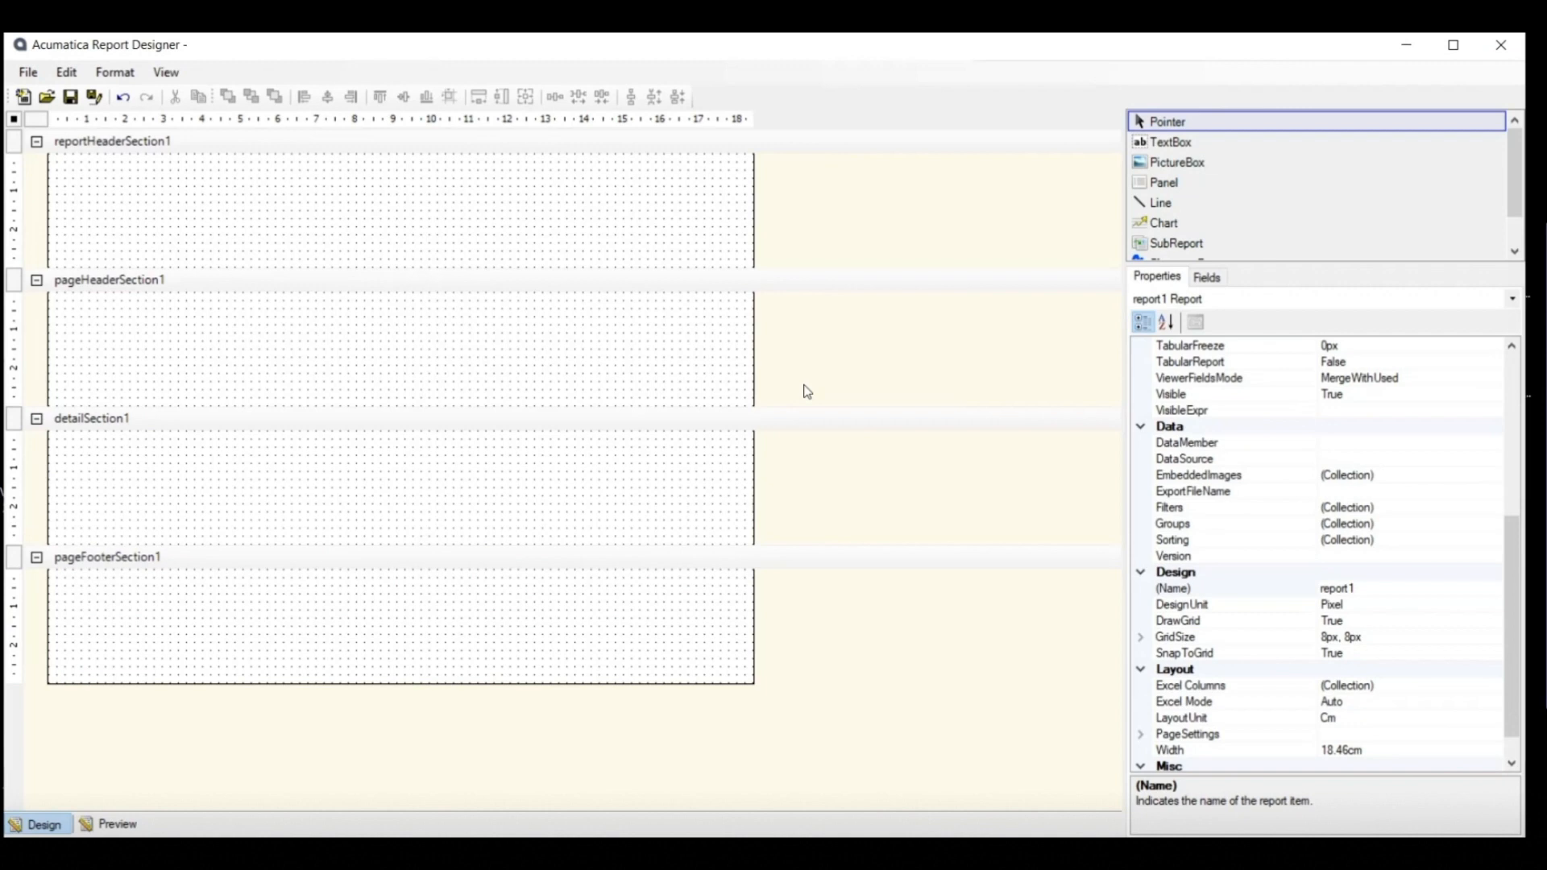
pyautogui.rightClick(826, 444)
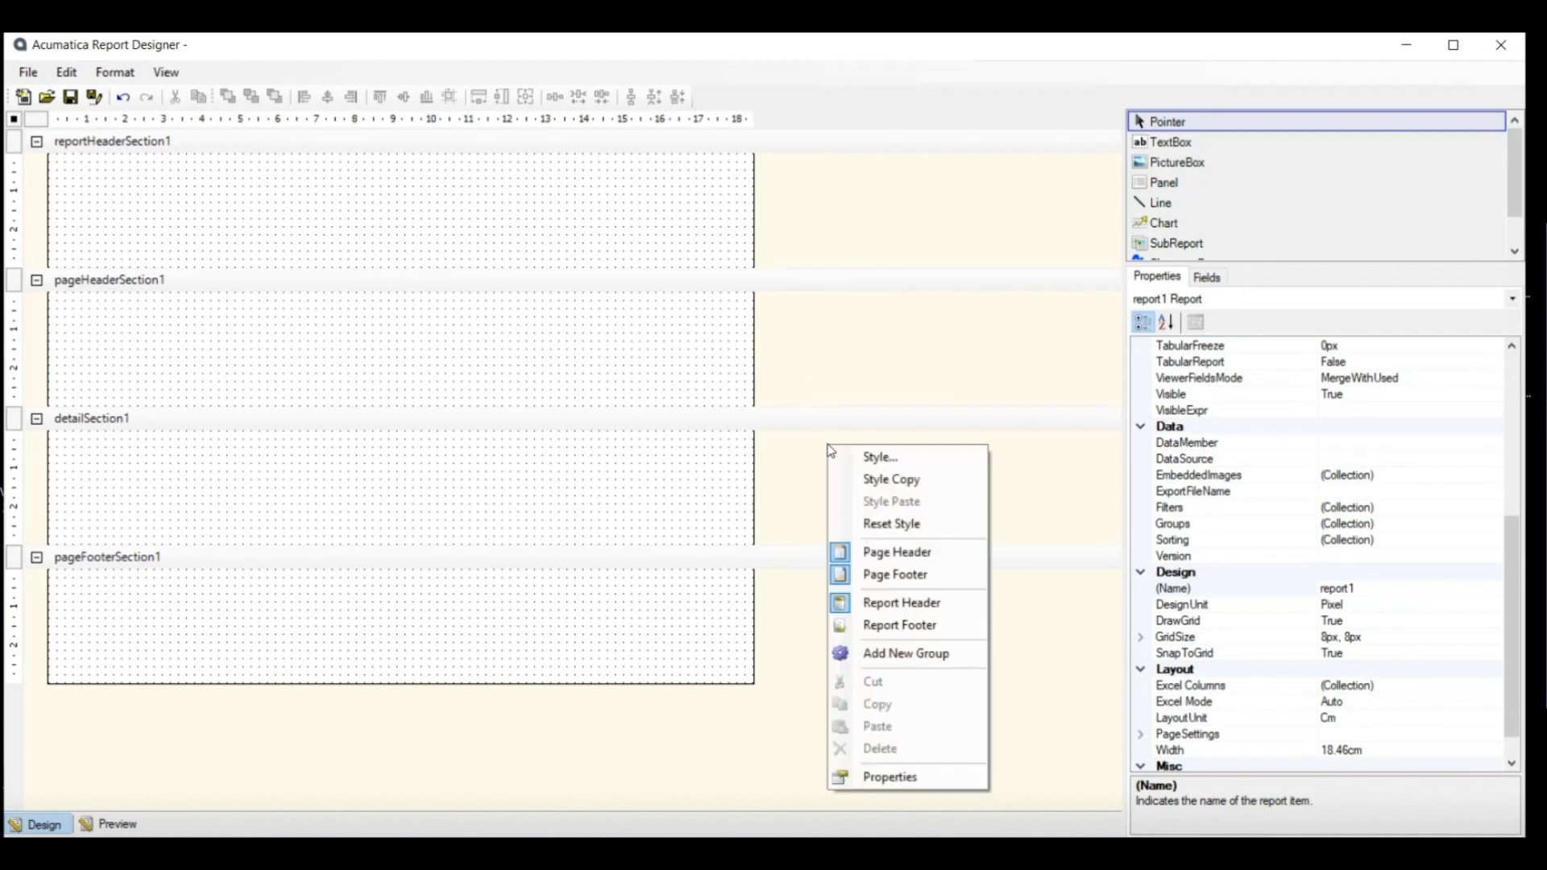
pyautogui.click(857, 627)
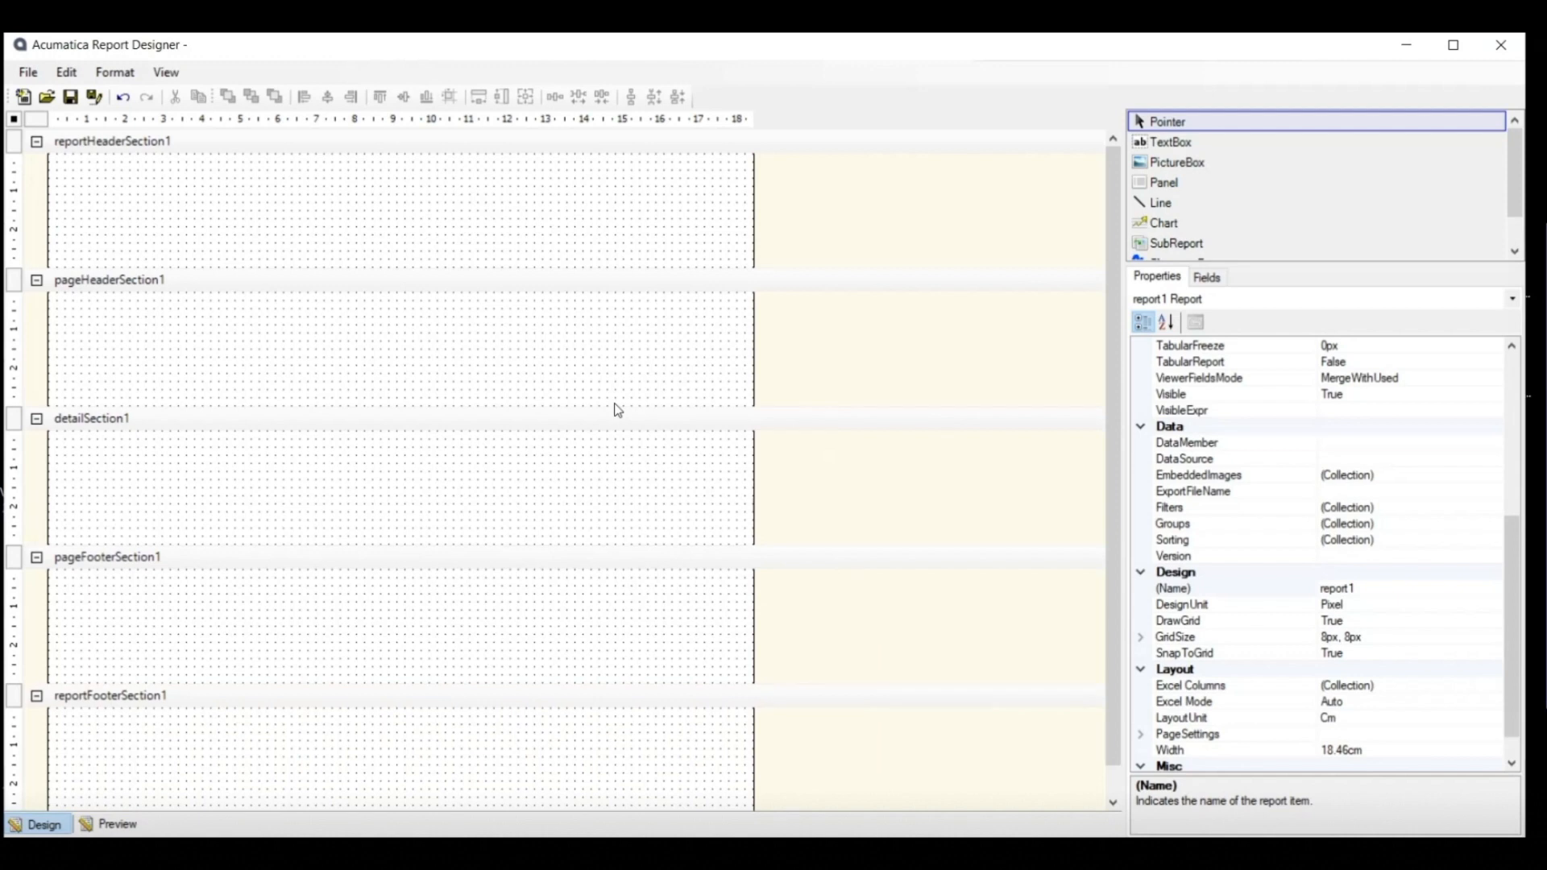
# Examine the properties of the report header, page header, page footer and report footer sections.
pyautogui.click(336, 168)
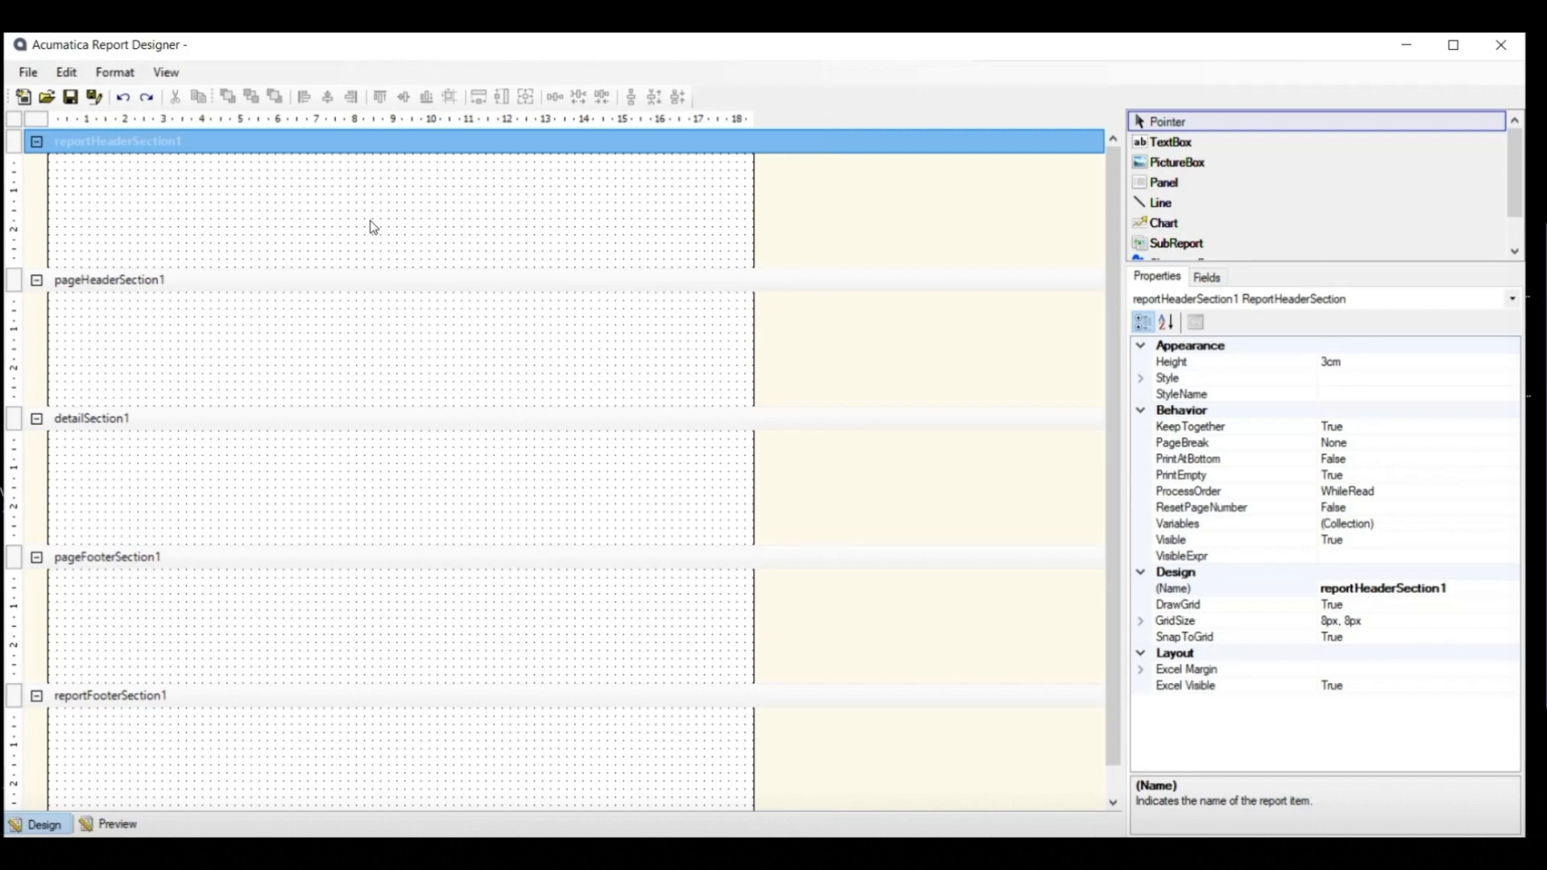
pyautogui.click(206, 729)
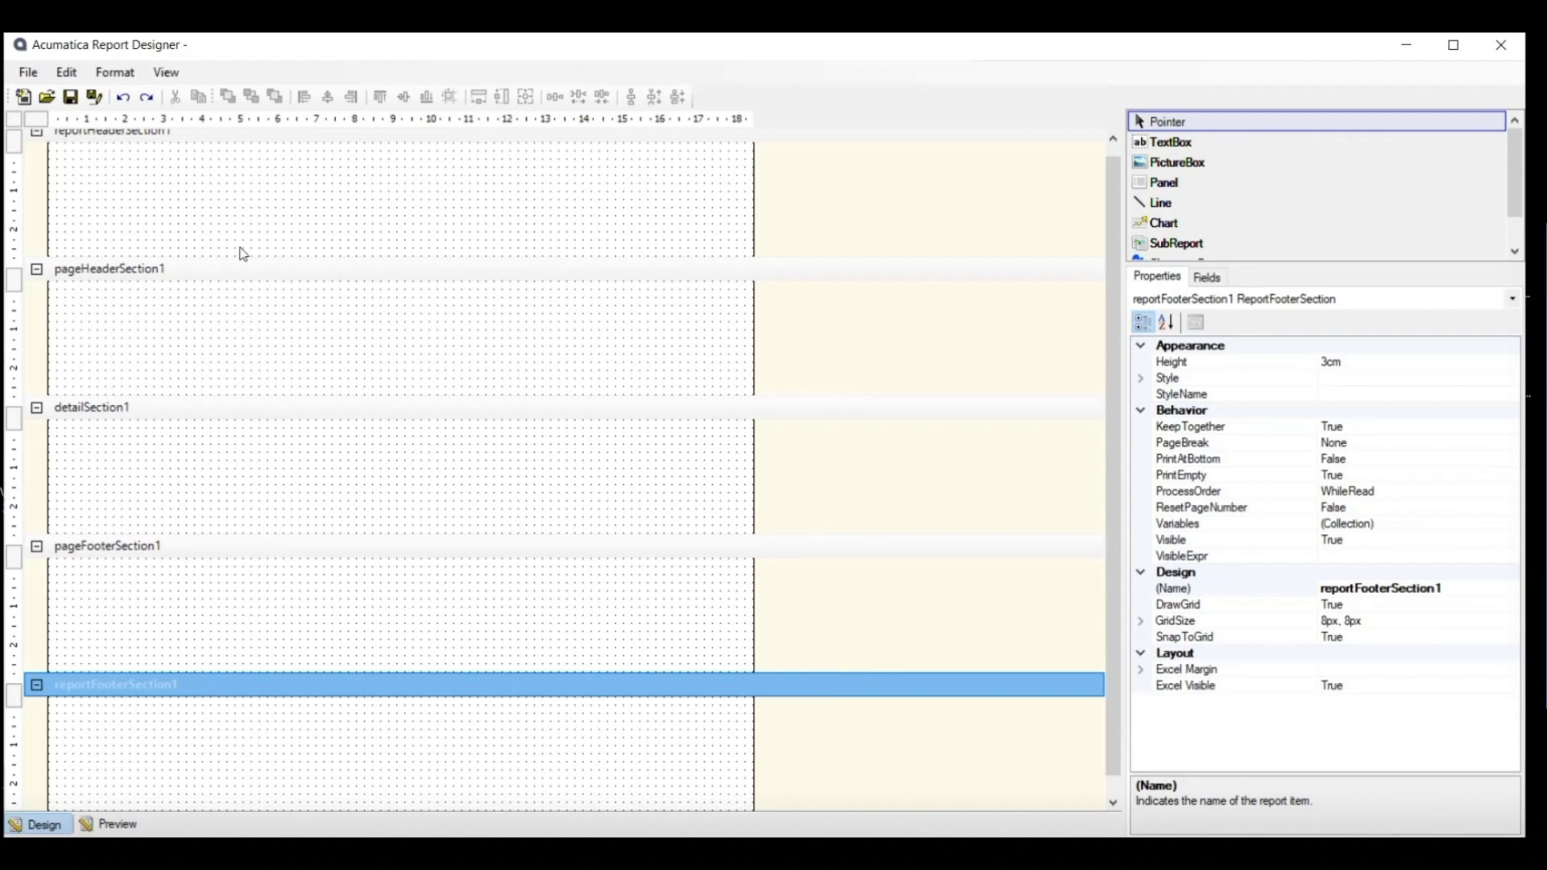
pyautogui.scroll(1, 242, 231)
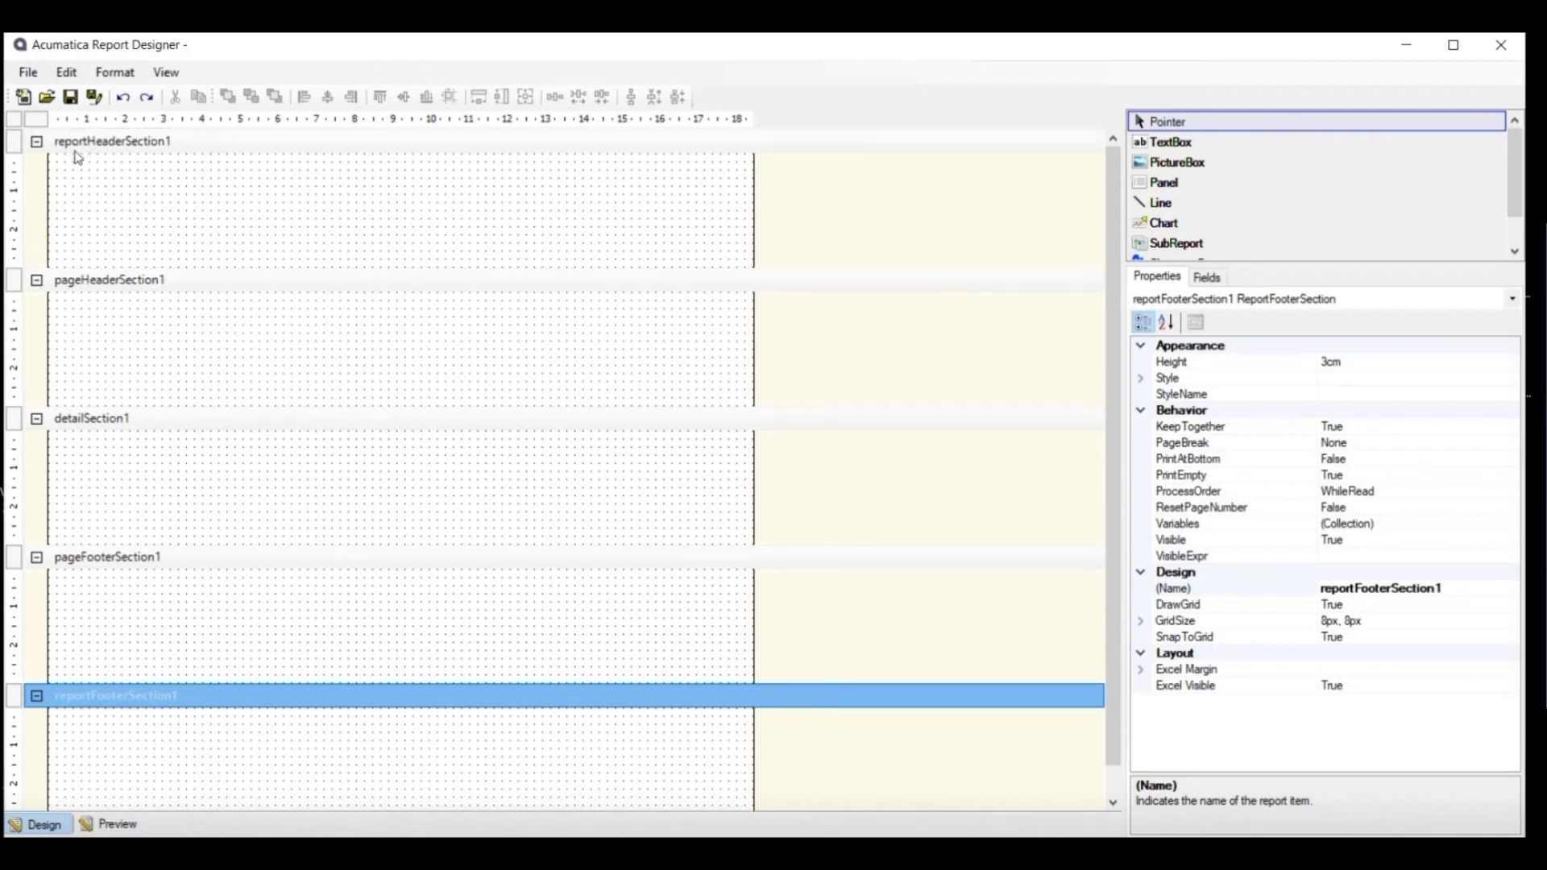
pyautogui.click(158, 144)
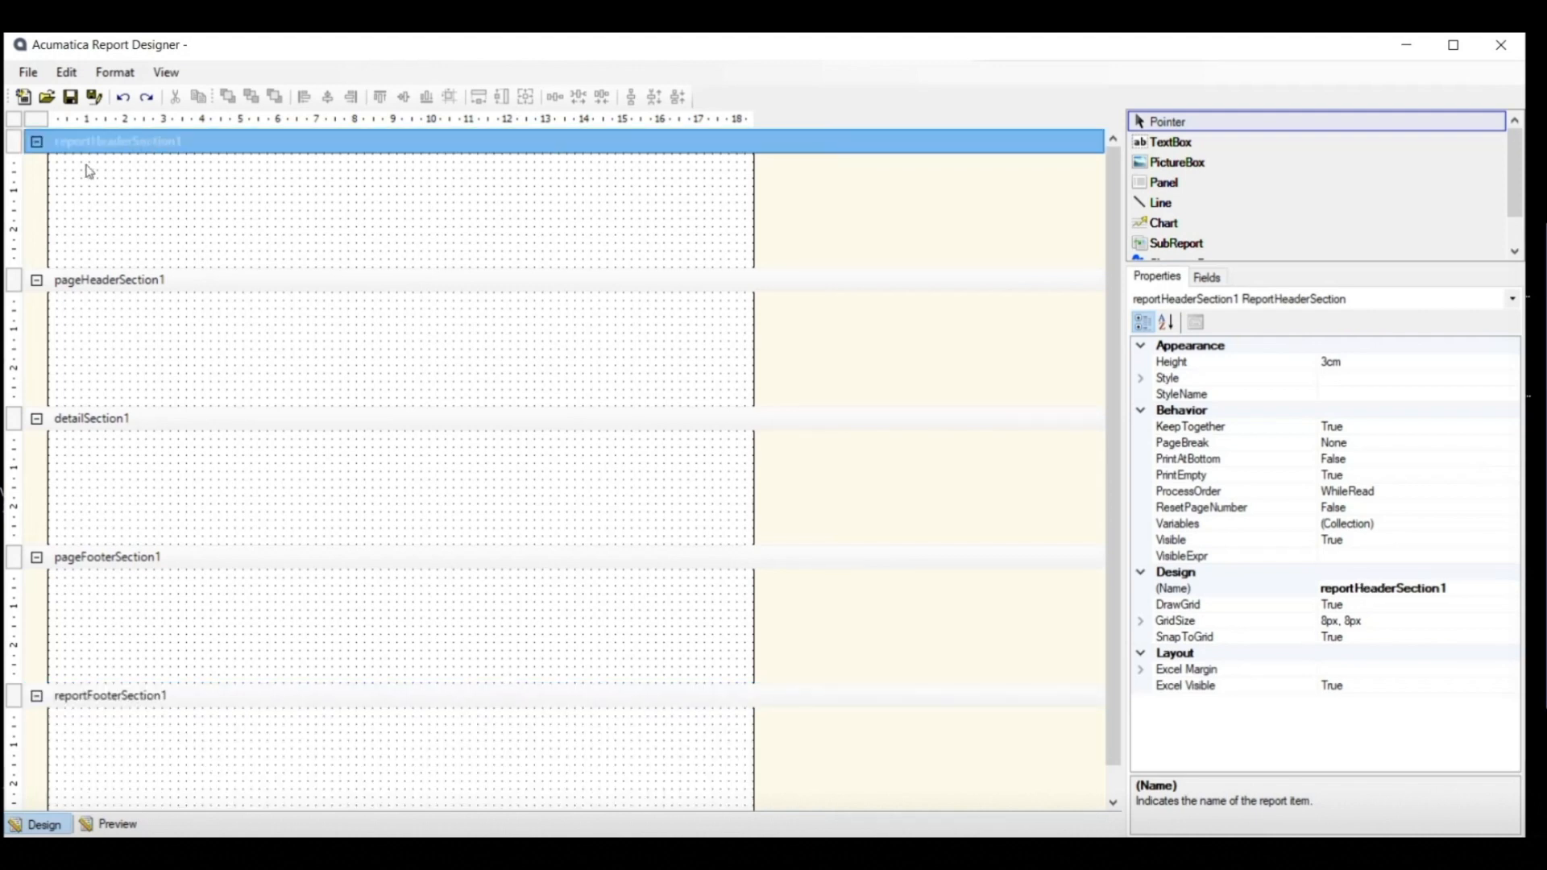
pyautogui.click(108, 284)
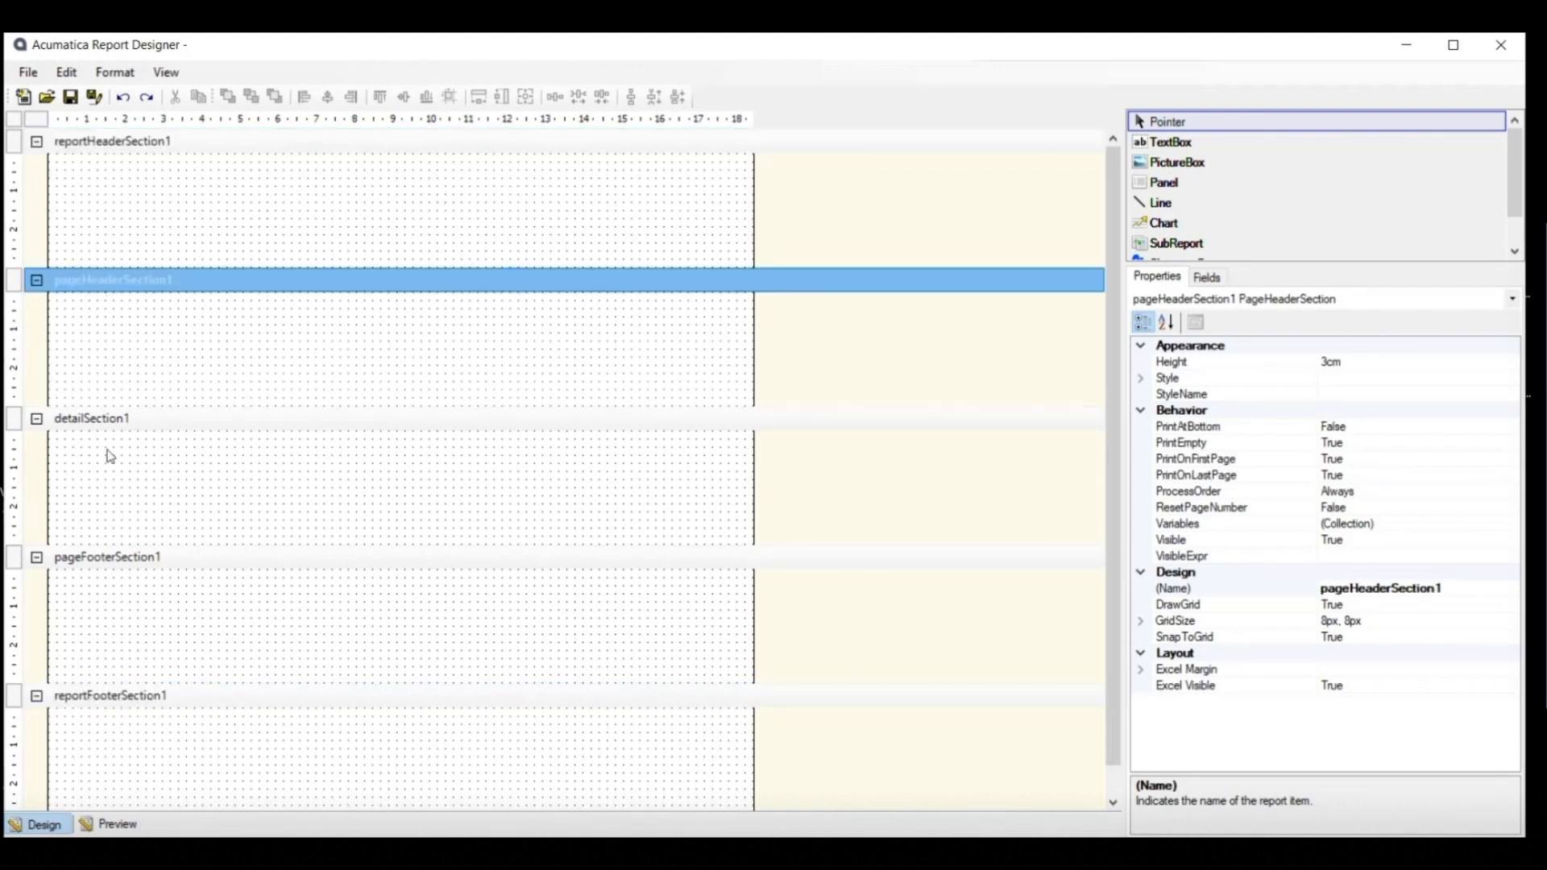
pyautogui.click(174, 595)
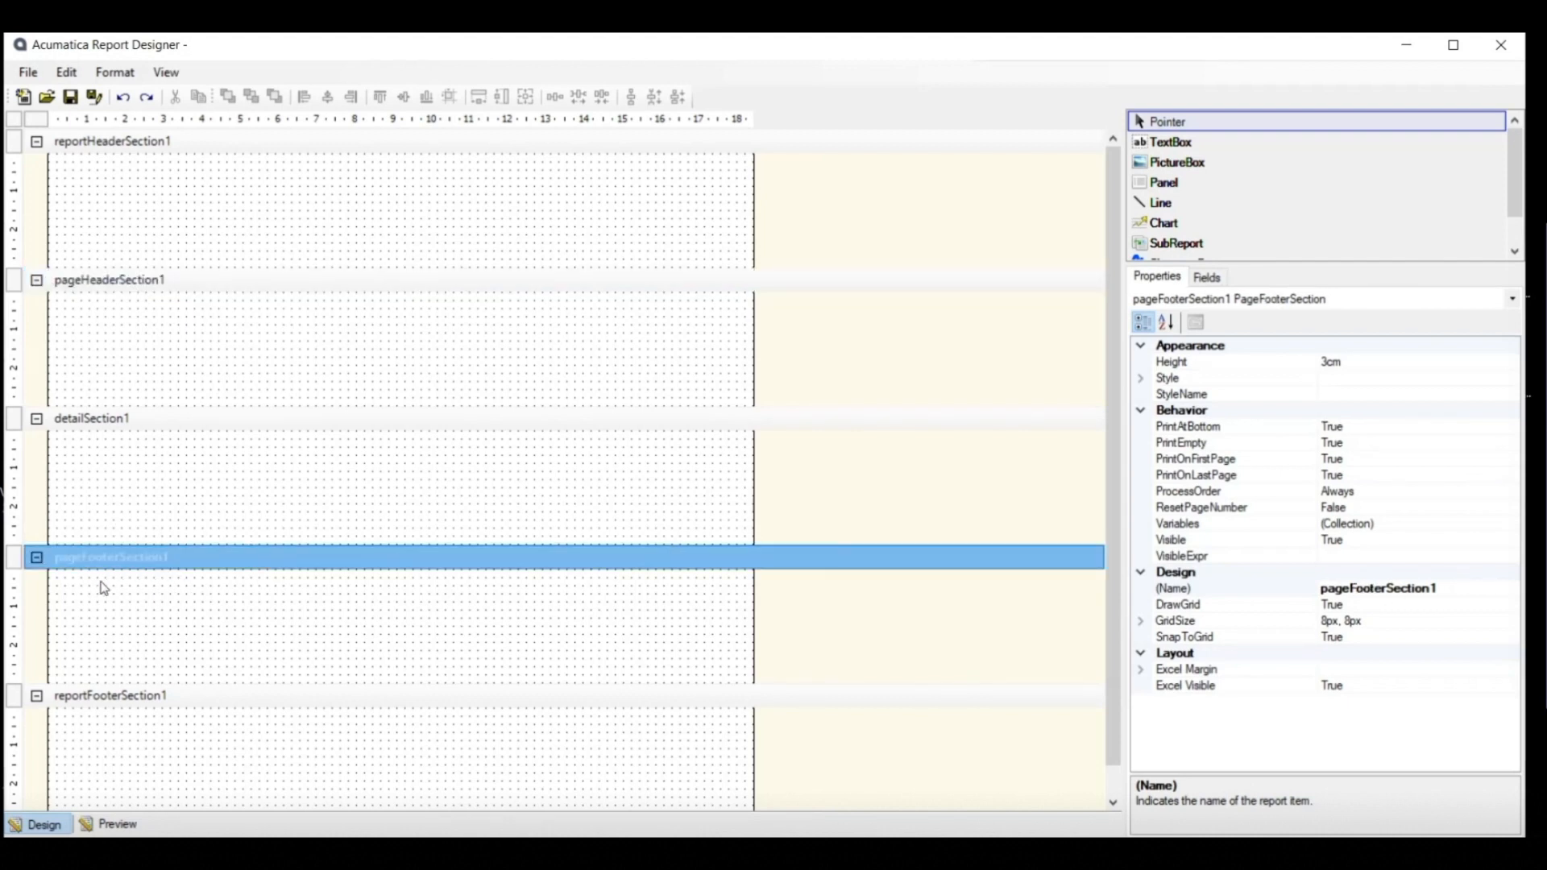
pyautogui.click(193, 725)
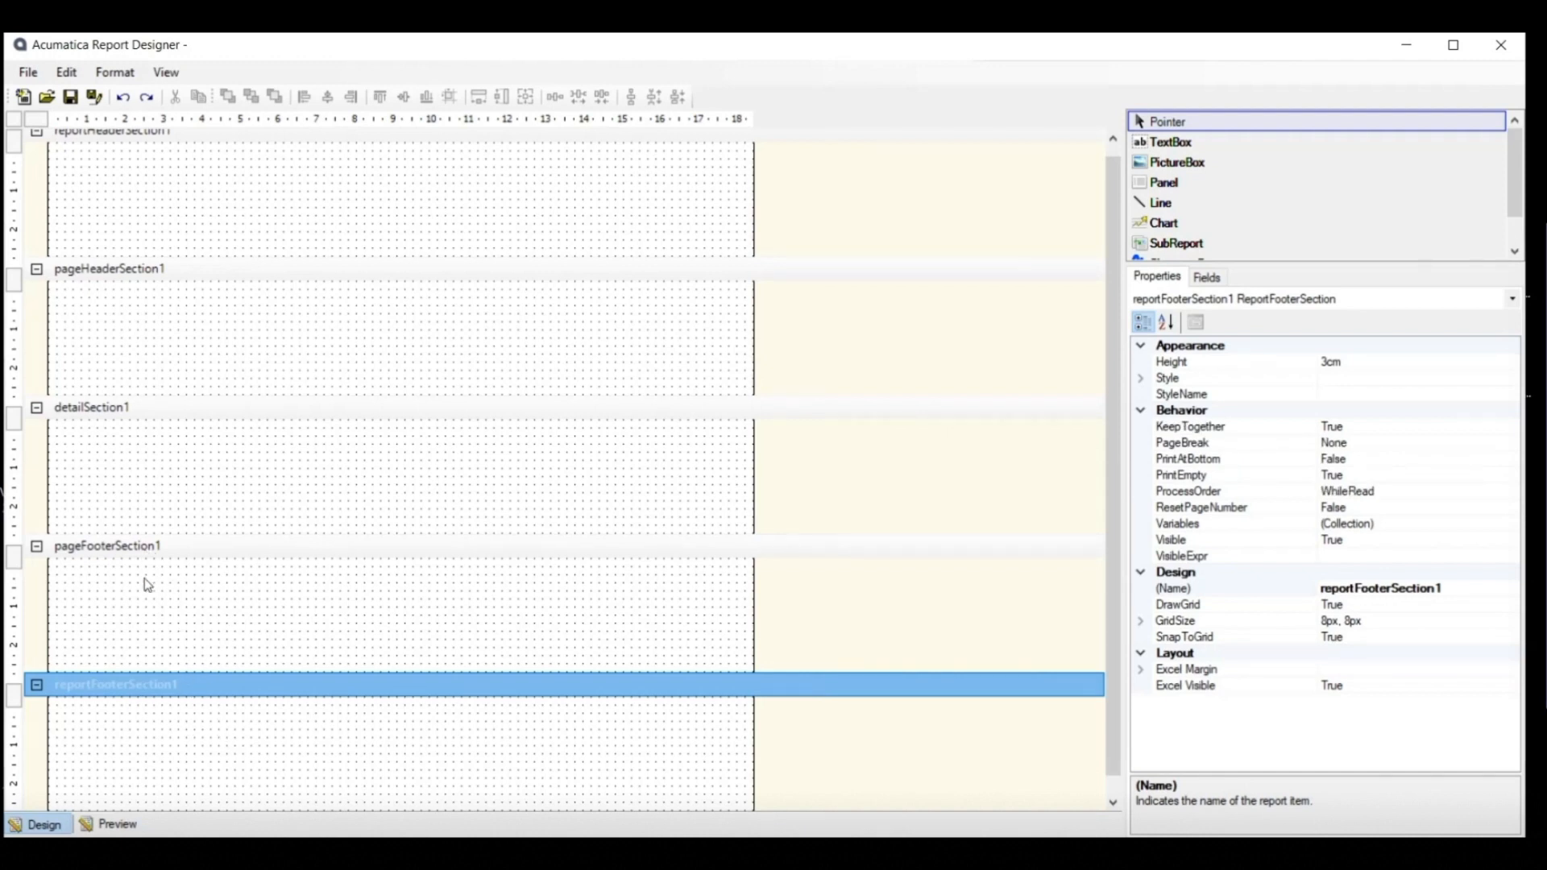
pyautogui.scroll(1, 157, 515)
# Place a 120 by 16 px text box reading "report header" in the report header section and shrink the section to about 1.27 cm high.
pyautogui.click(199, 220)
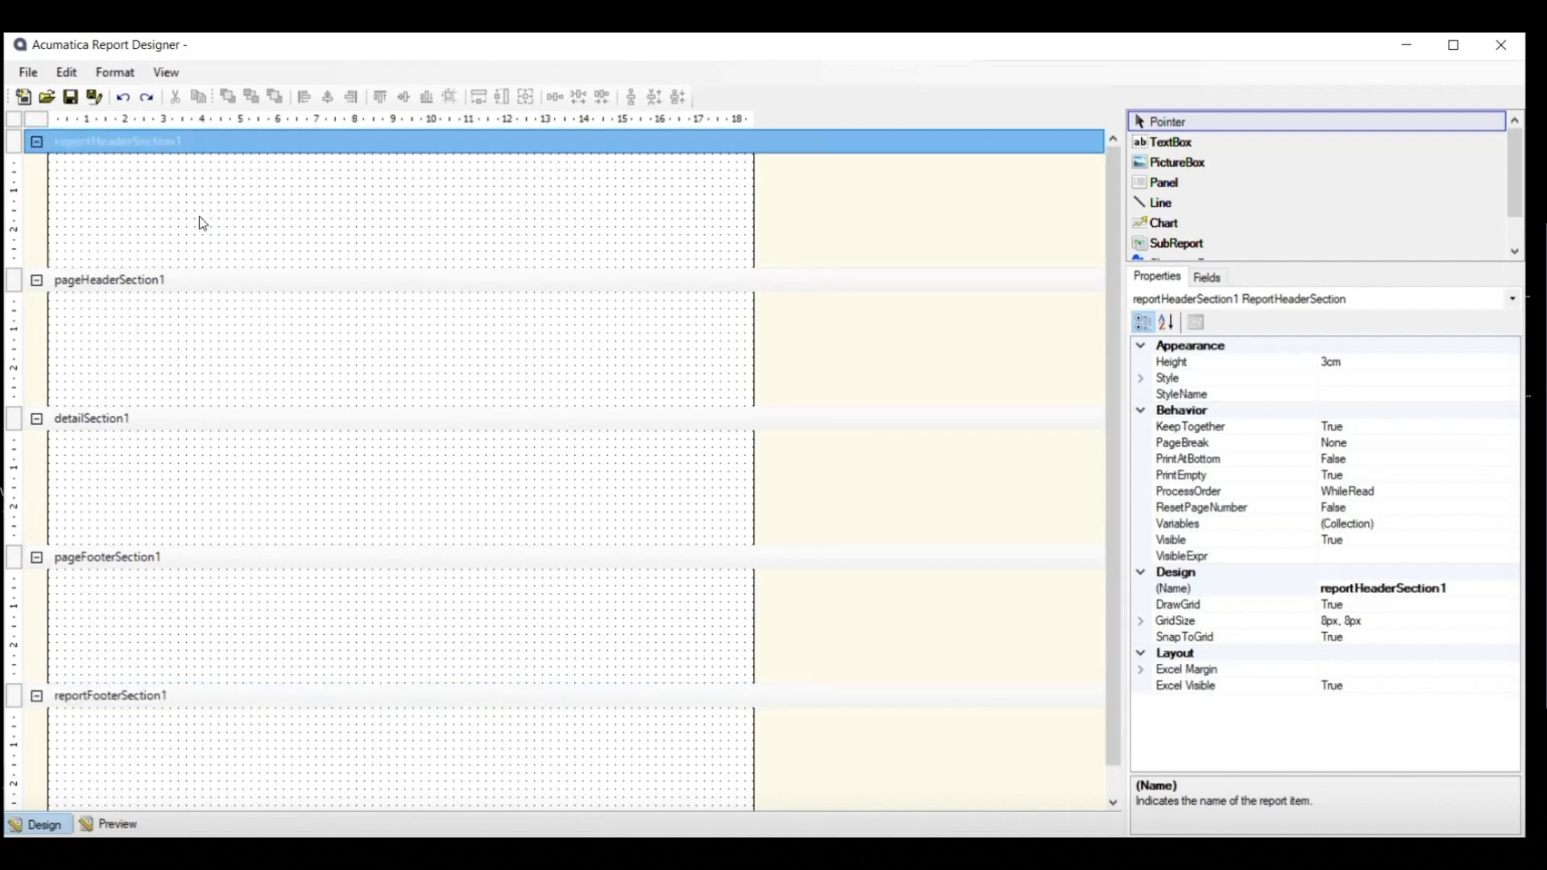
pyautogui.click(1173, 143)
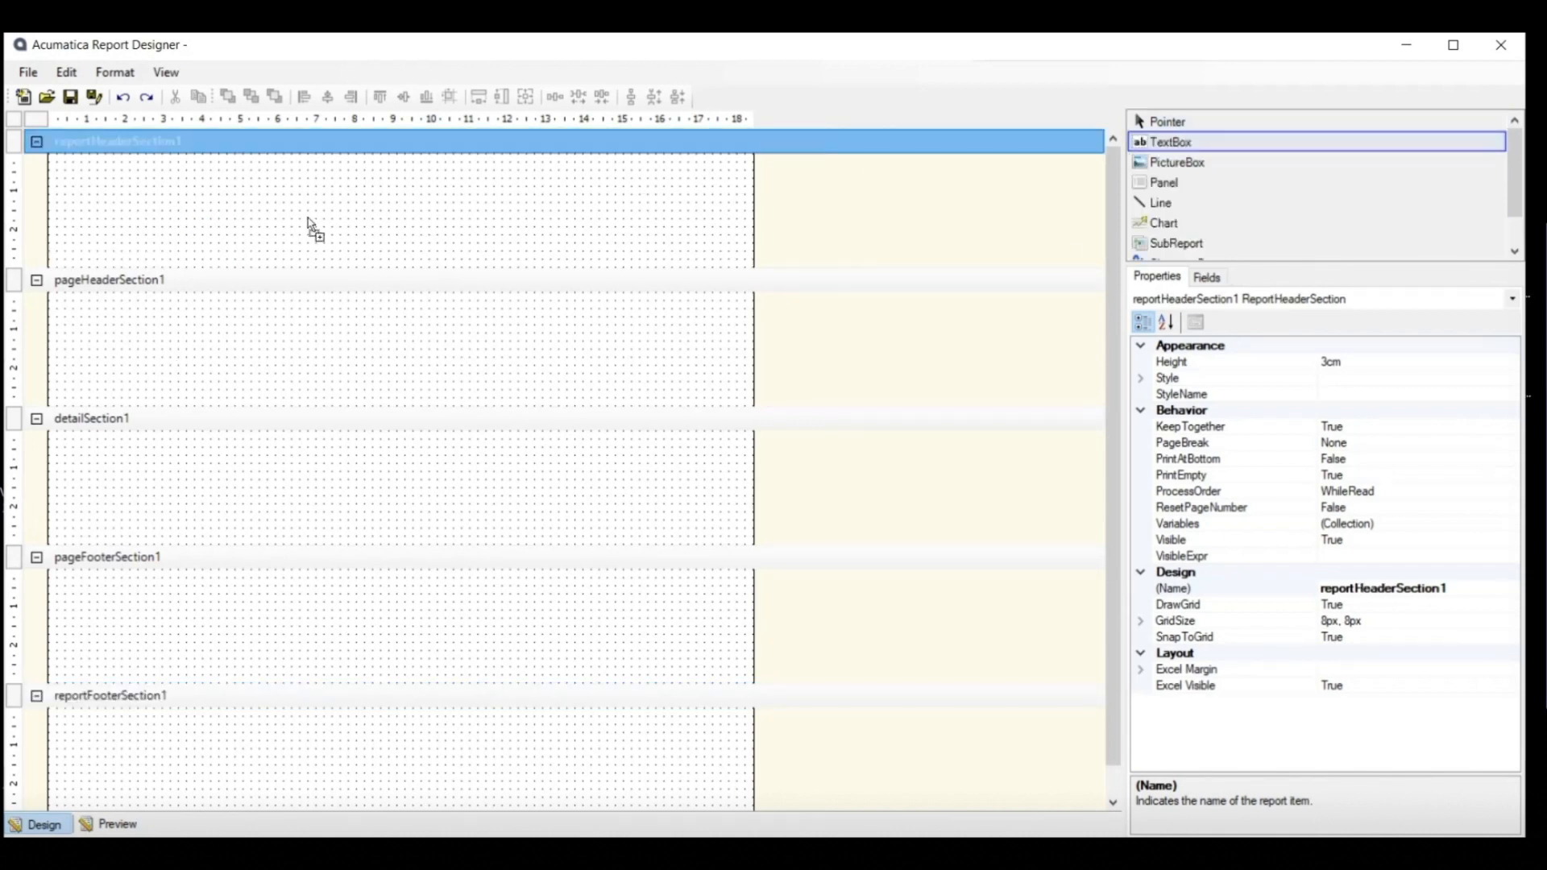
pyautogui.click(216, 225)
pyautogui.moveTo(239, 233); pyautogui.dragTo(142, 168)
pyautogui.moveTo(186, 274); pyautogui.dragTo(195, 206)
pyautogui.click(183, 170)
pyautogui.hotkey('ctrl', 'a')
pyautogui.write('report header')
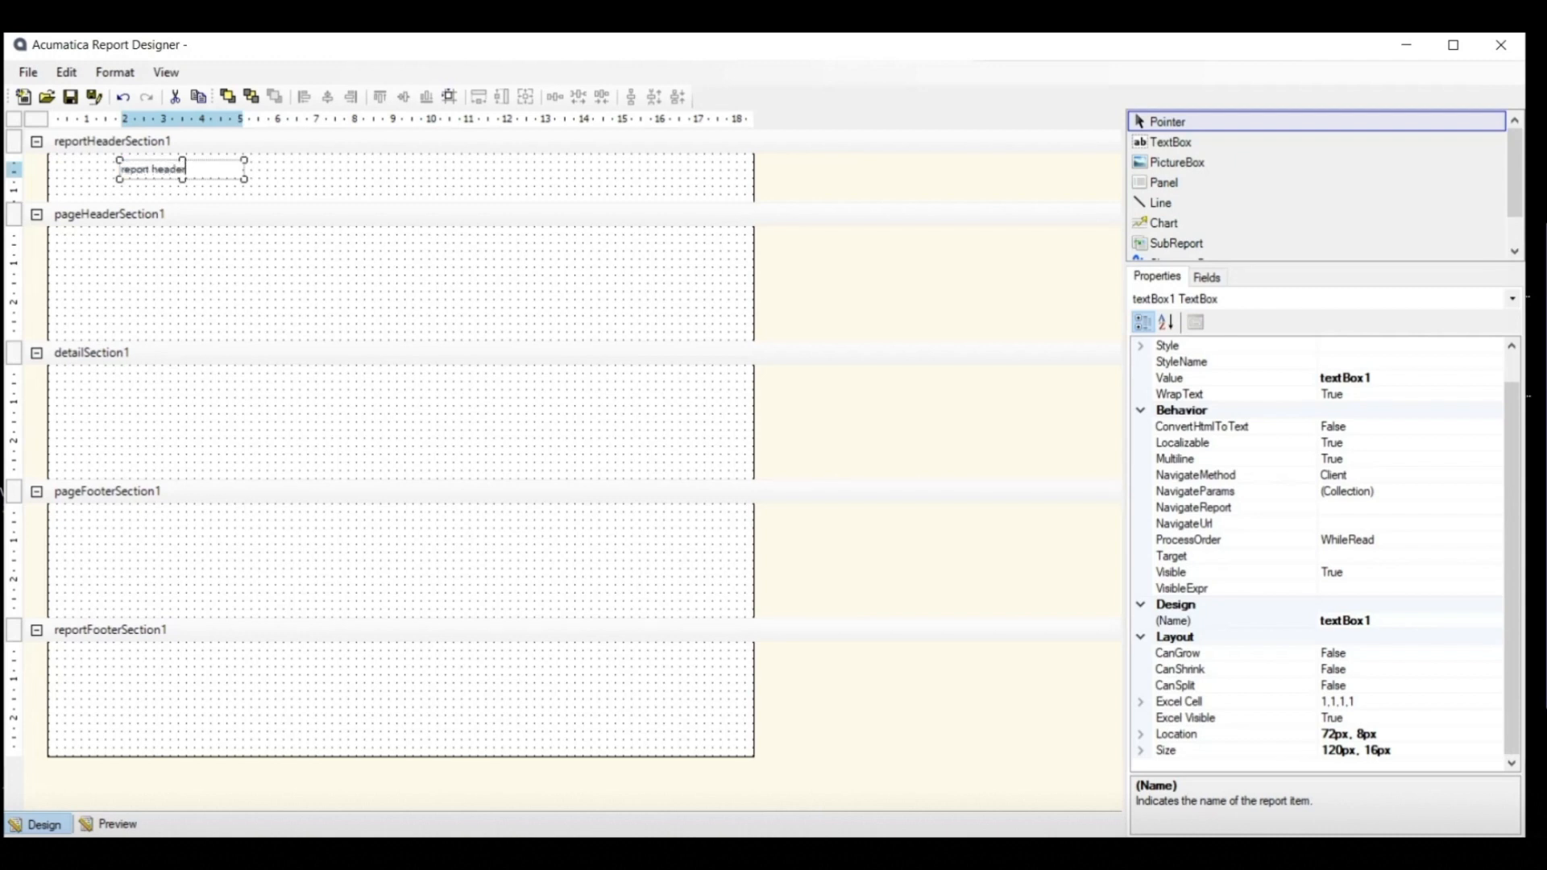
pyautogui.press('Return')
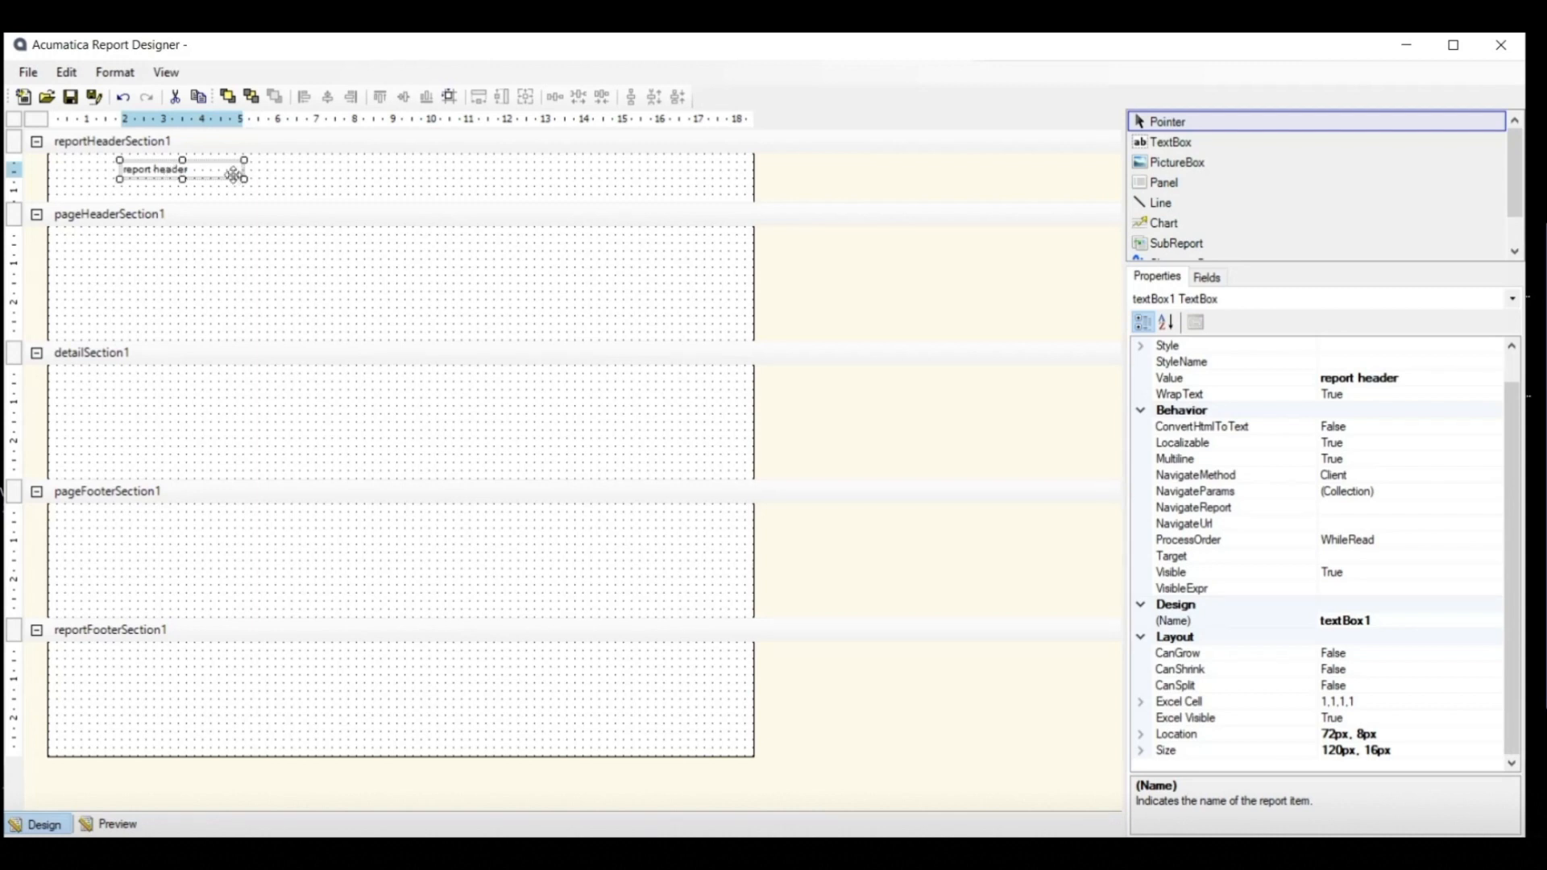
# Paste the text box into the page header section, shrink the section to about 1.06 cm high and change the text to "page header".
pyautogui.click(262, 211)
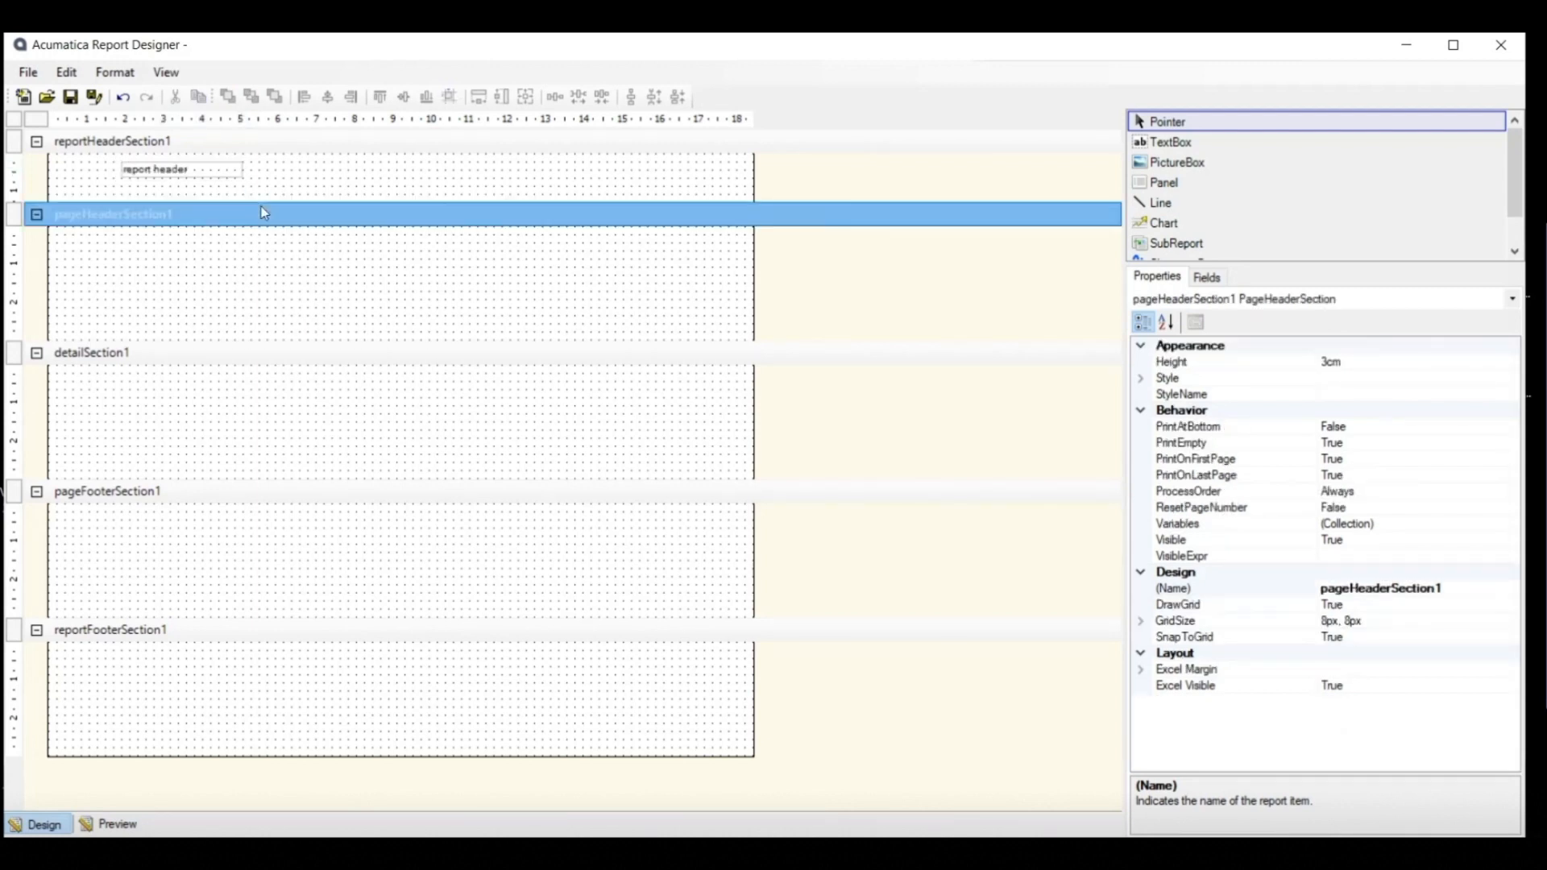
pyautogui.hotkey('ctrl', 'v')
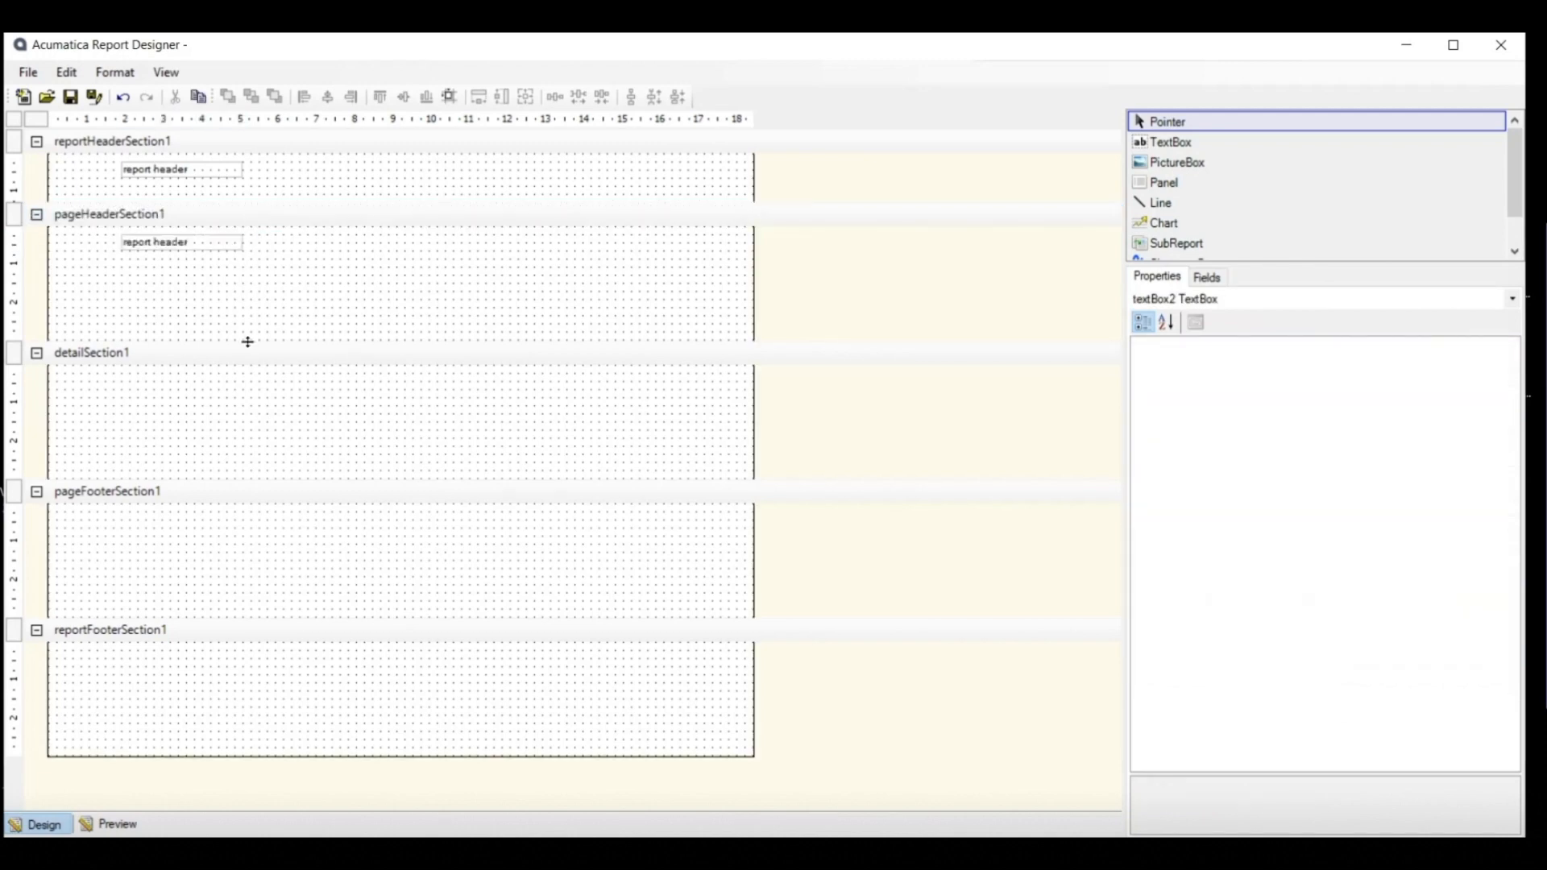
pyautogui.click(249, 347)
pyautogui.moveTo(267, 278); pyautogui.dragTo(266, 273)
pyautogui.click(135, 244)
pyautogui.write('page')
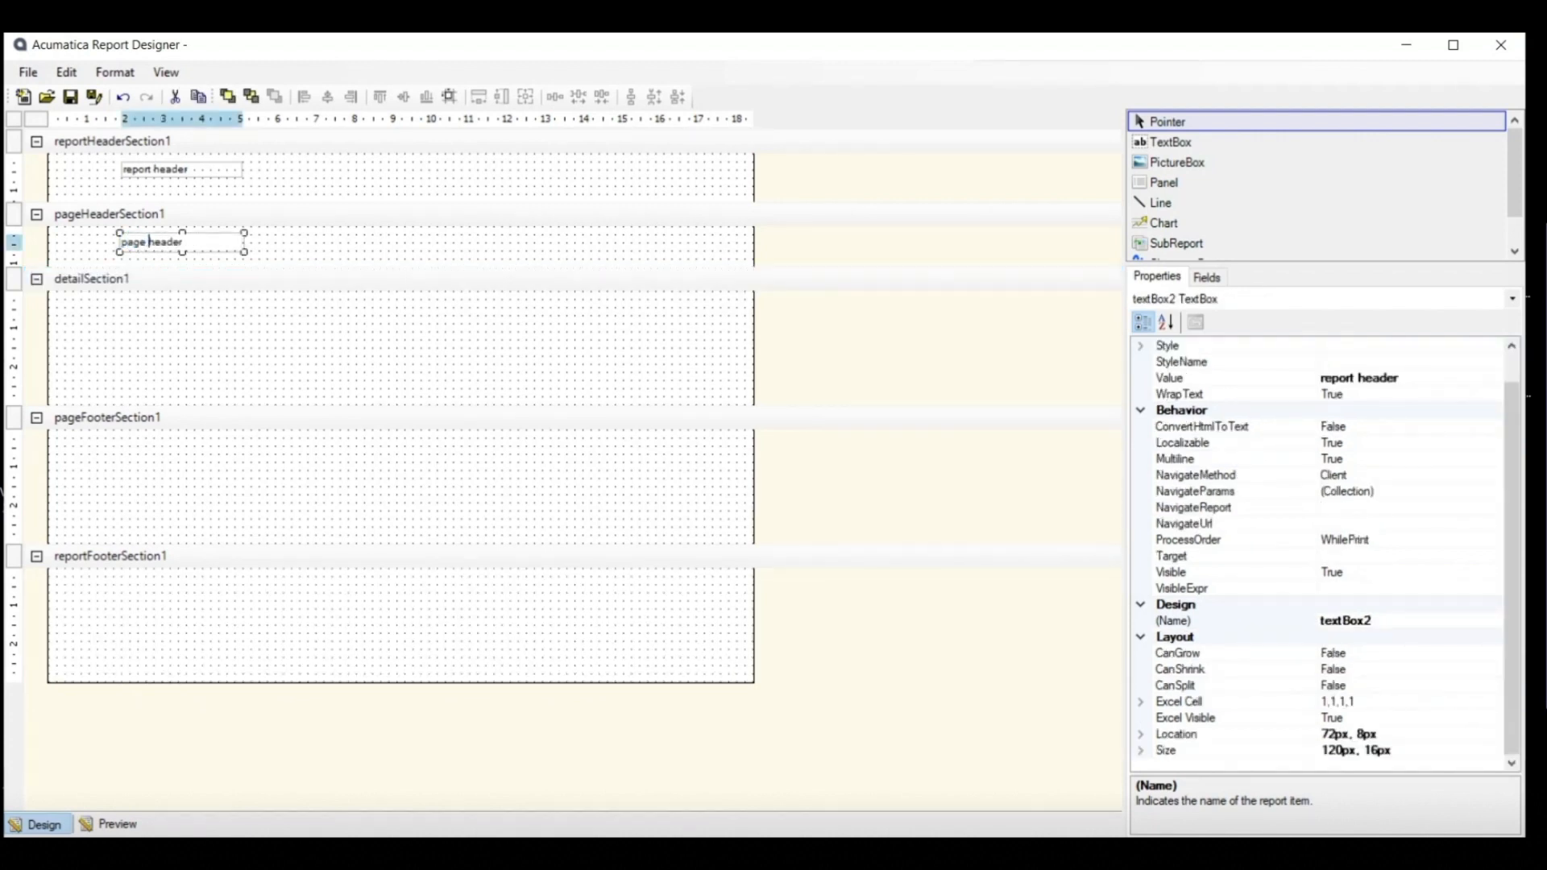
pyautogui.click(153, 245)
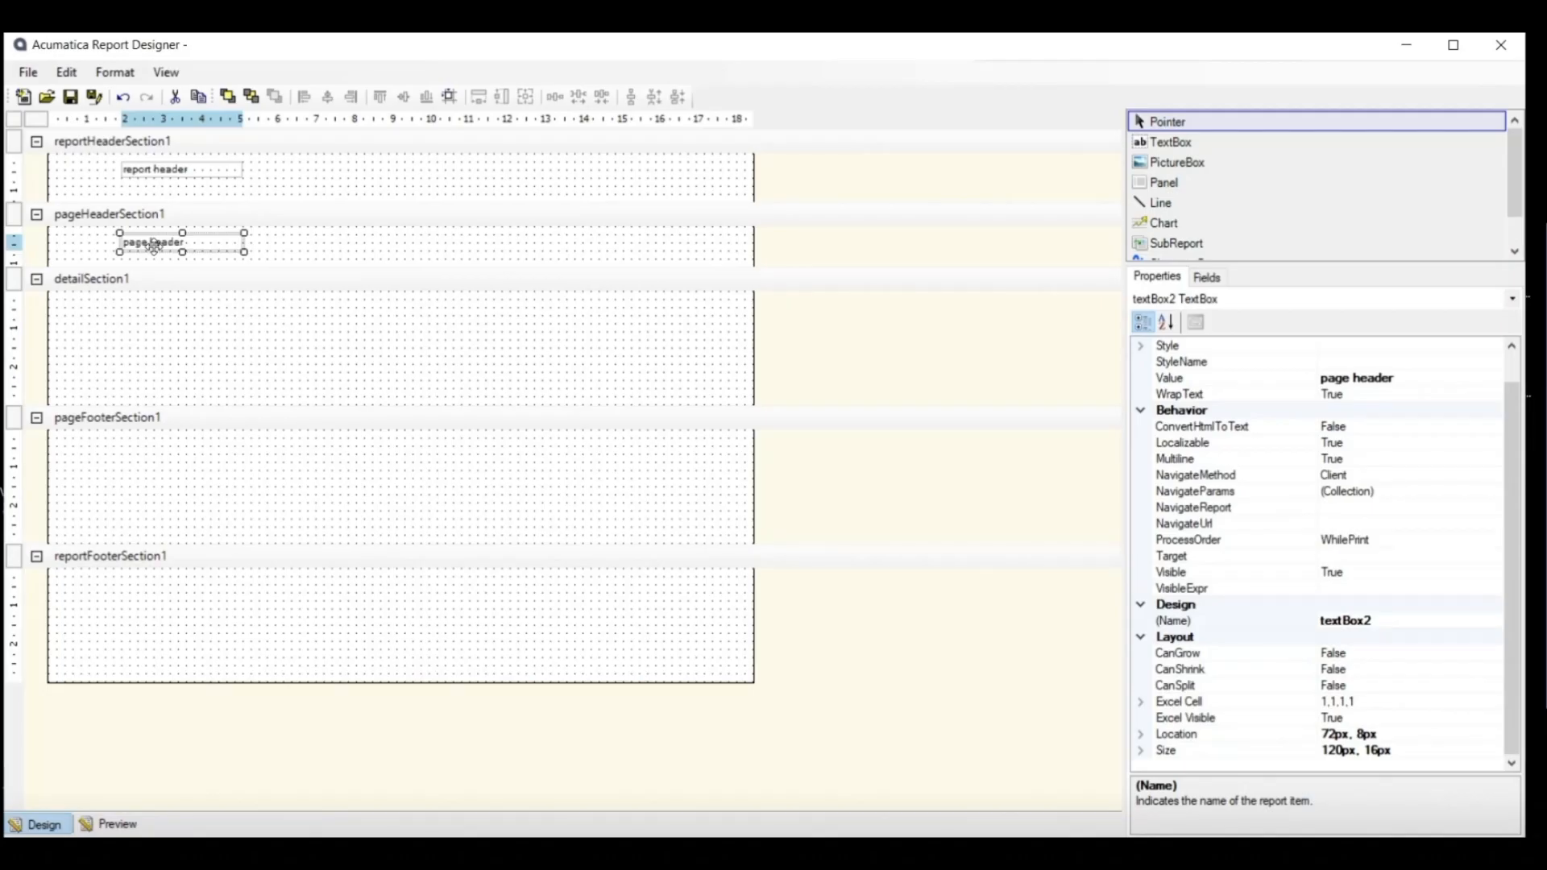
# Paste text boxes into the page footer, report footer and detail sections, reading "page footer", "report footer" and "details".
pyautogui.click(195, 465)
pyautogui.hotkey('ctrl', 'v')
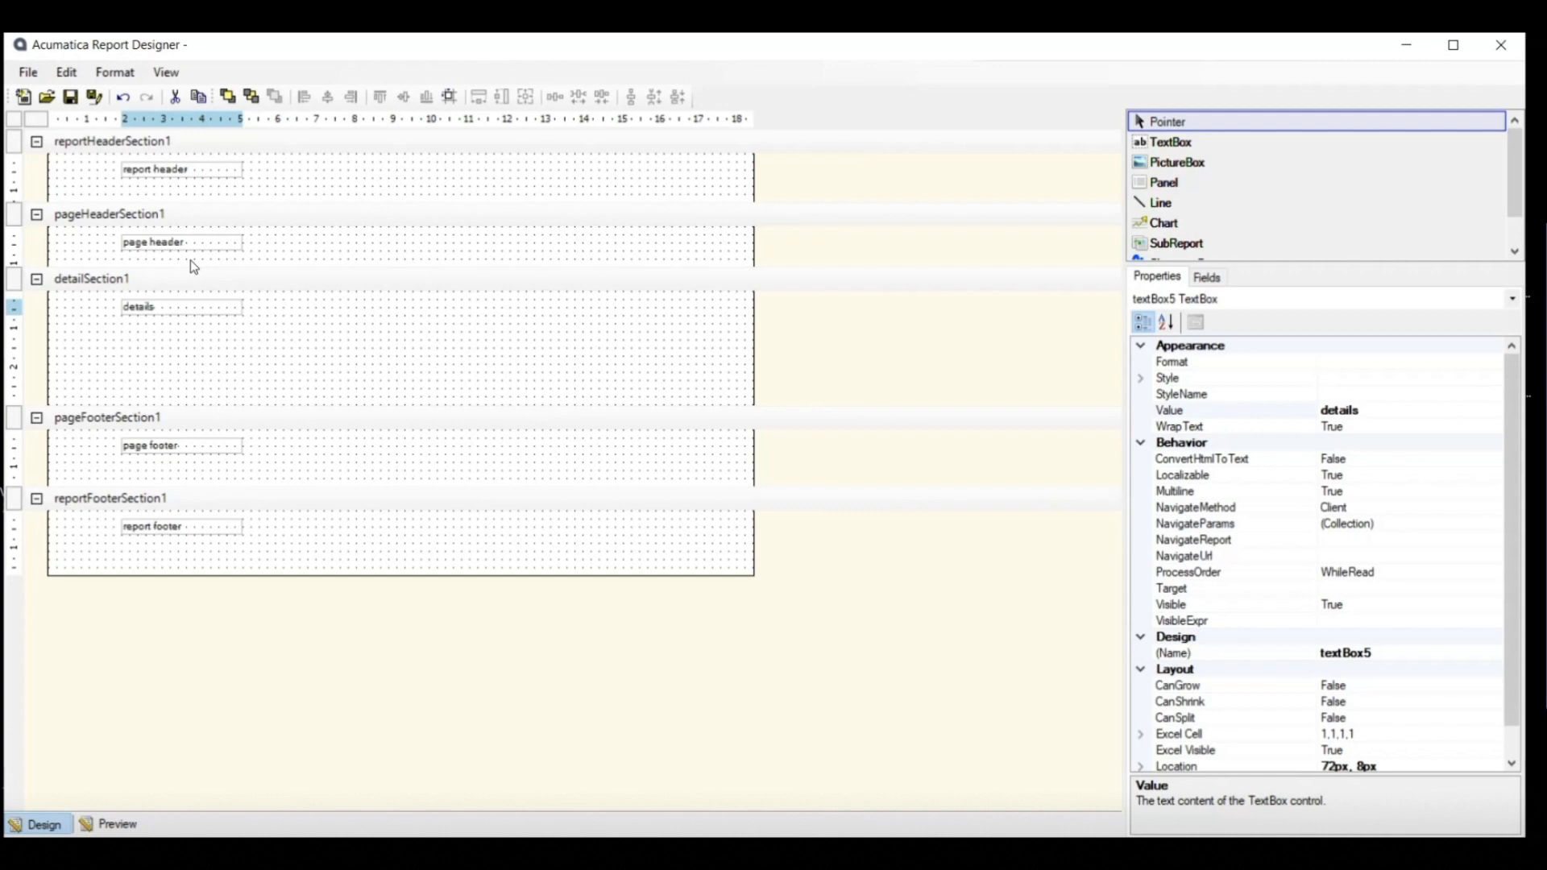
# Check the footer sections, preview the report to examine where each section prints on the page, and return to the design.
pyautogui.click(137, 571)
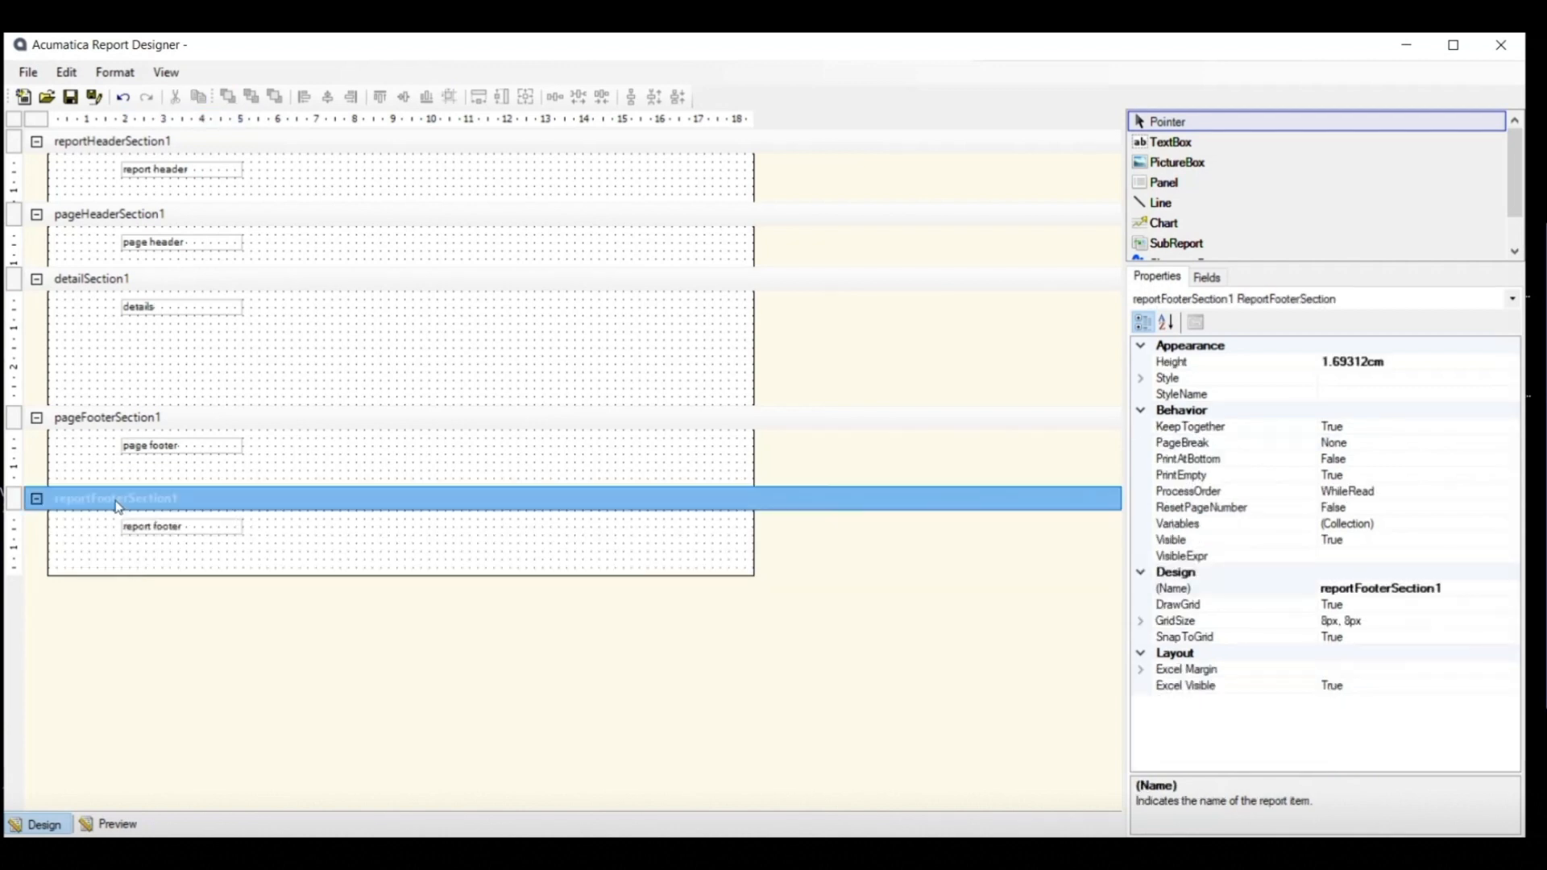
pyautogui.click(92, 472)
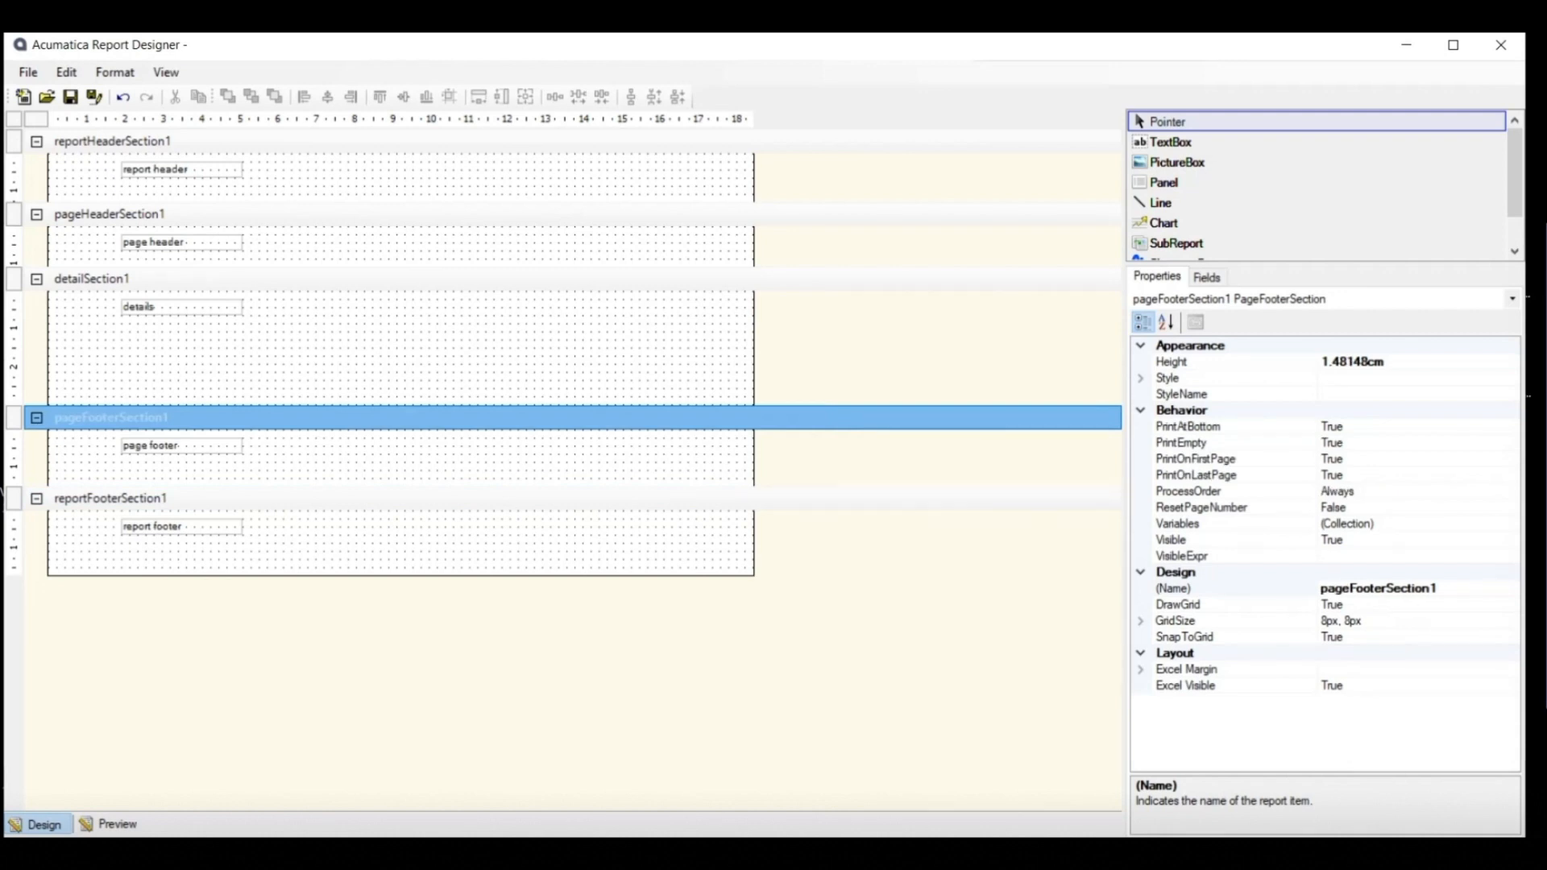
pyautogui.click(111, 823)
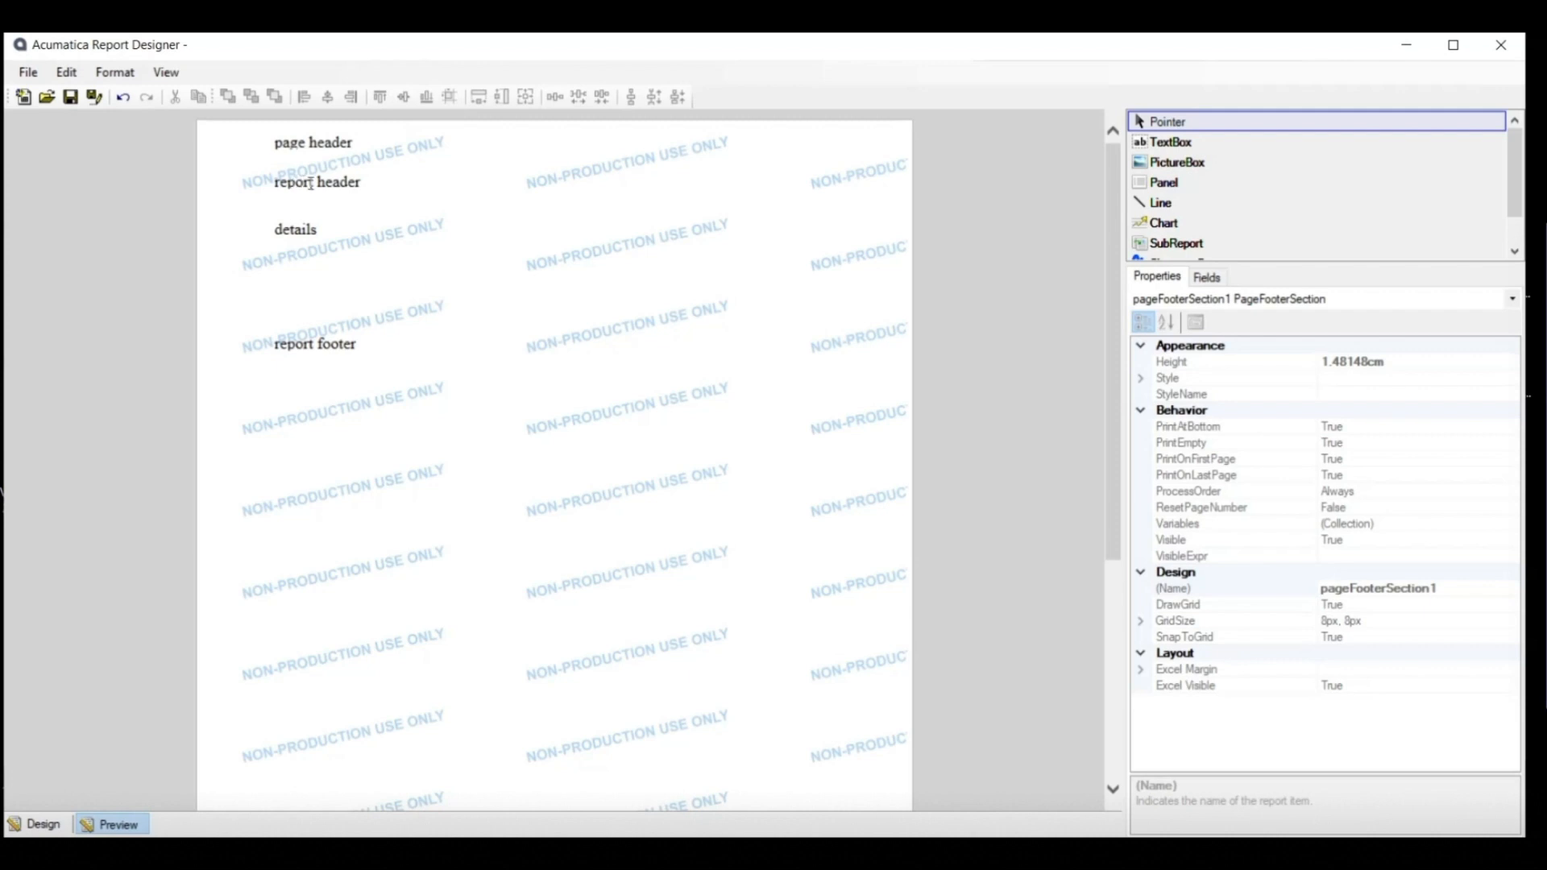
pyautogui.scroll(-3, 317, 300)
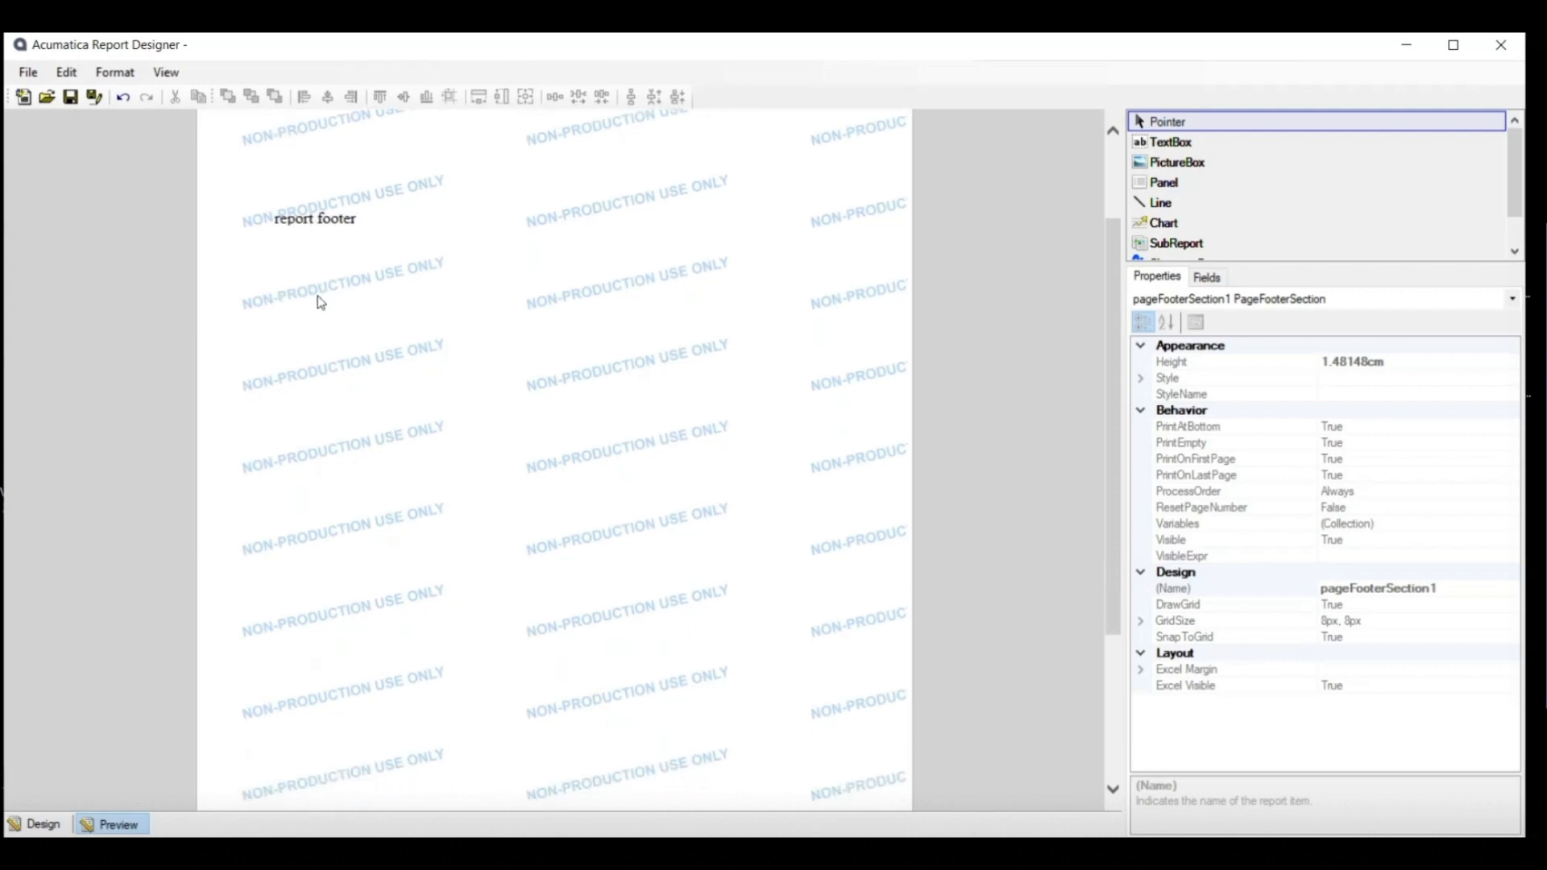
pyautogui.scroll(-3, 357, 266)
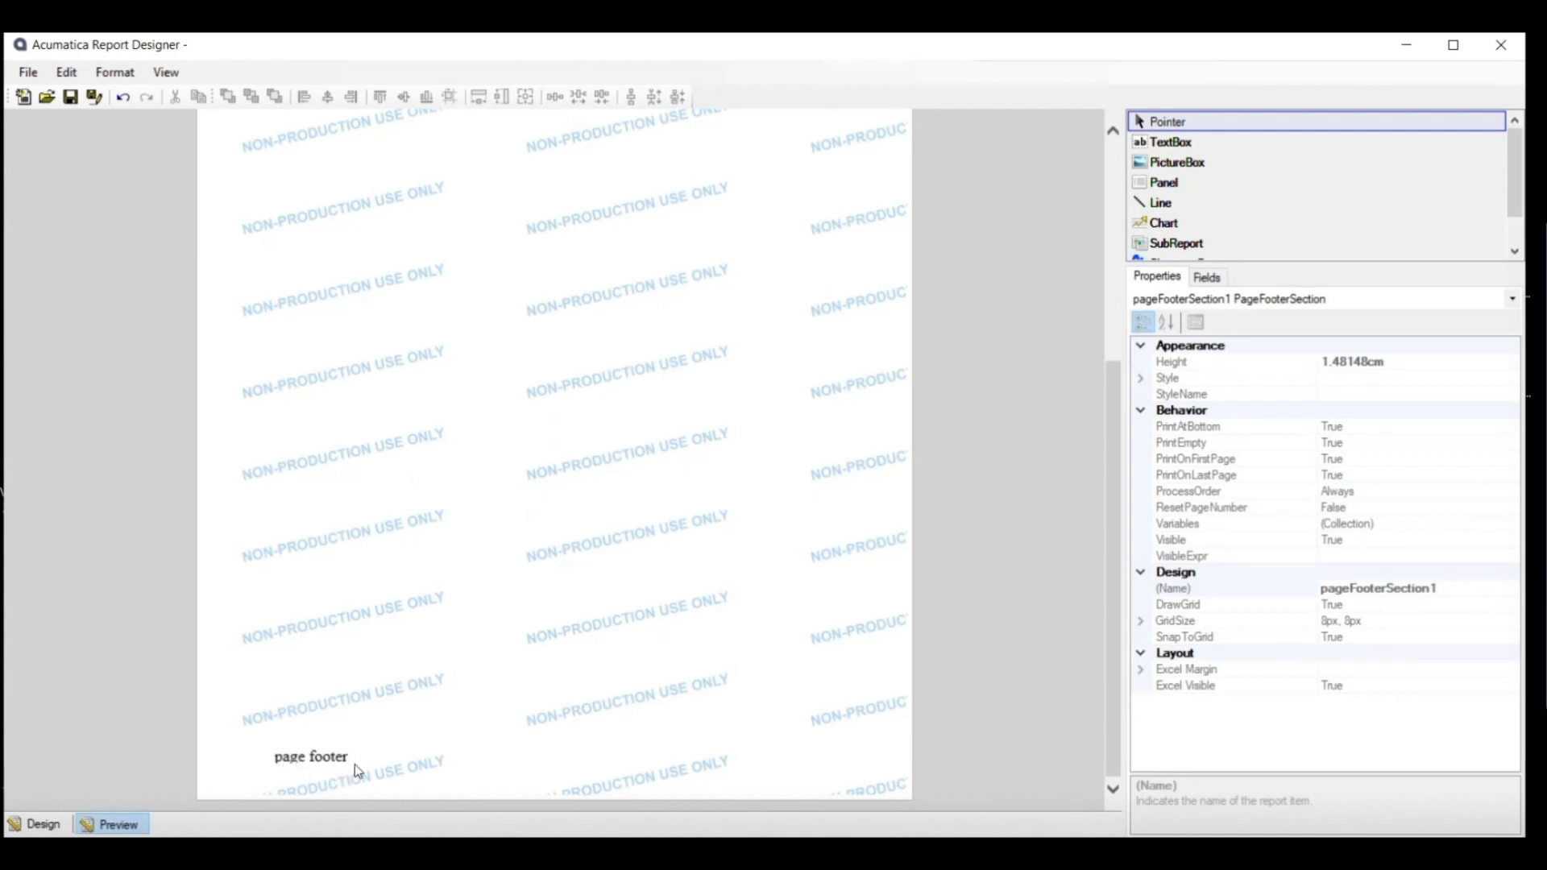
pyautogui.click(18, 826)
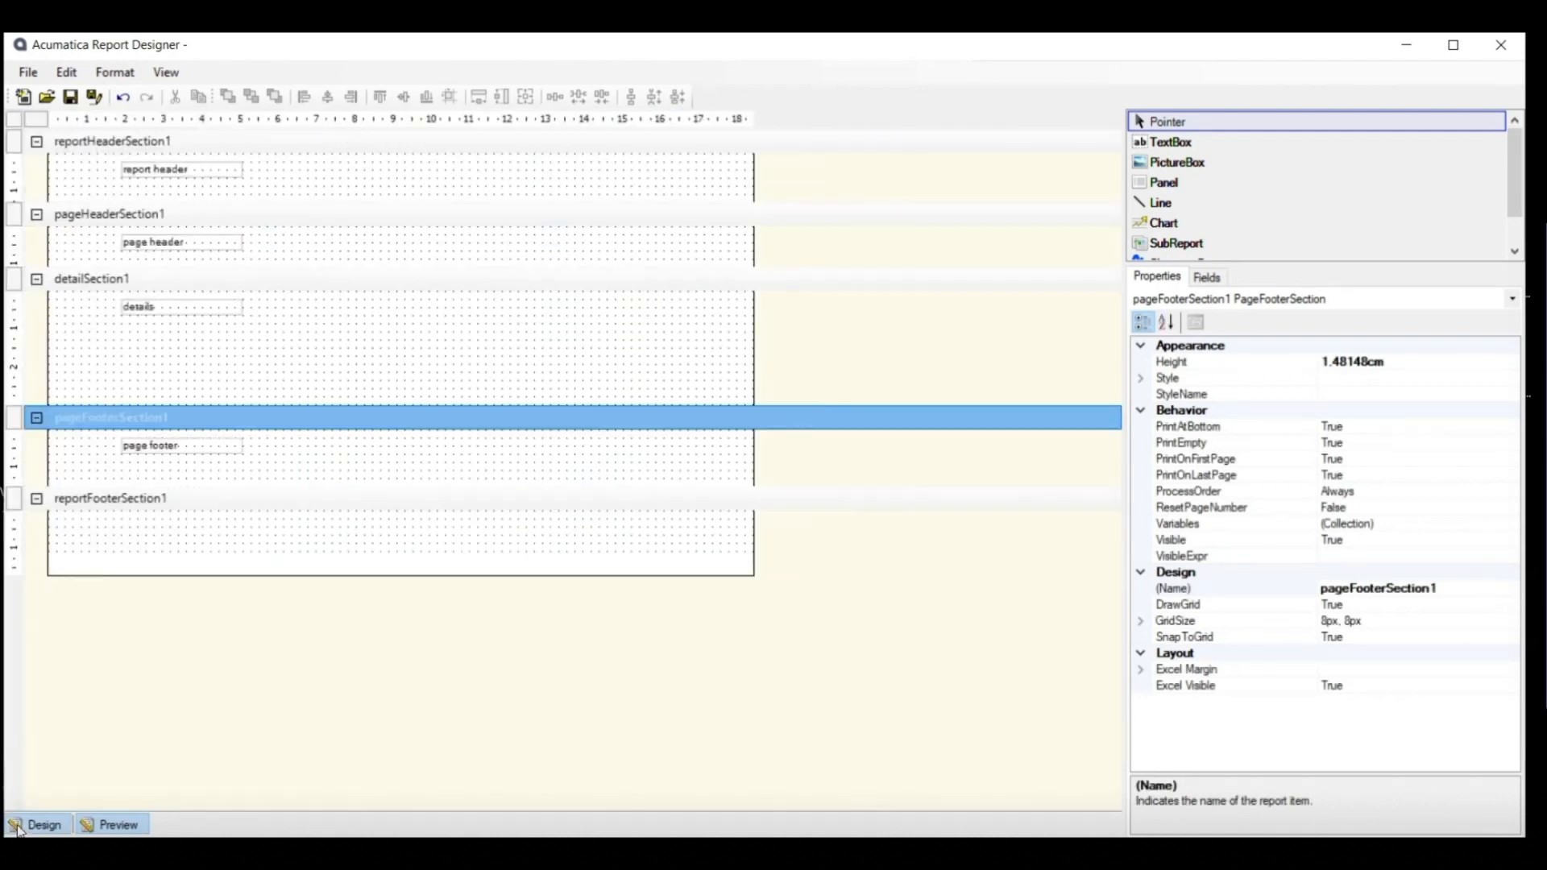
# Add a new group to the report and look over its group header and group footer sections.
pyautogui.click(892, 361)
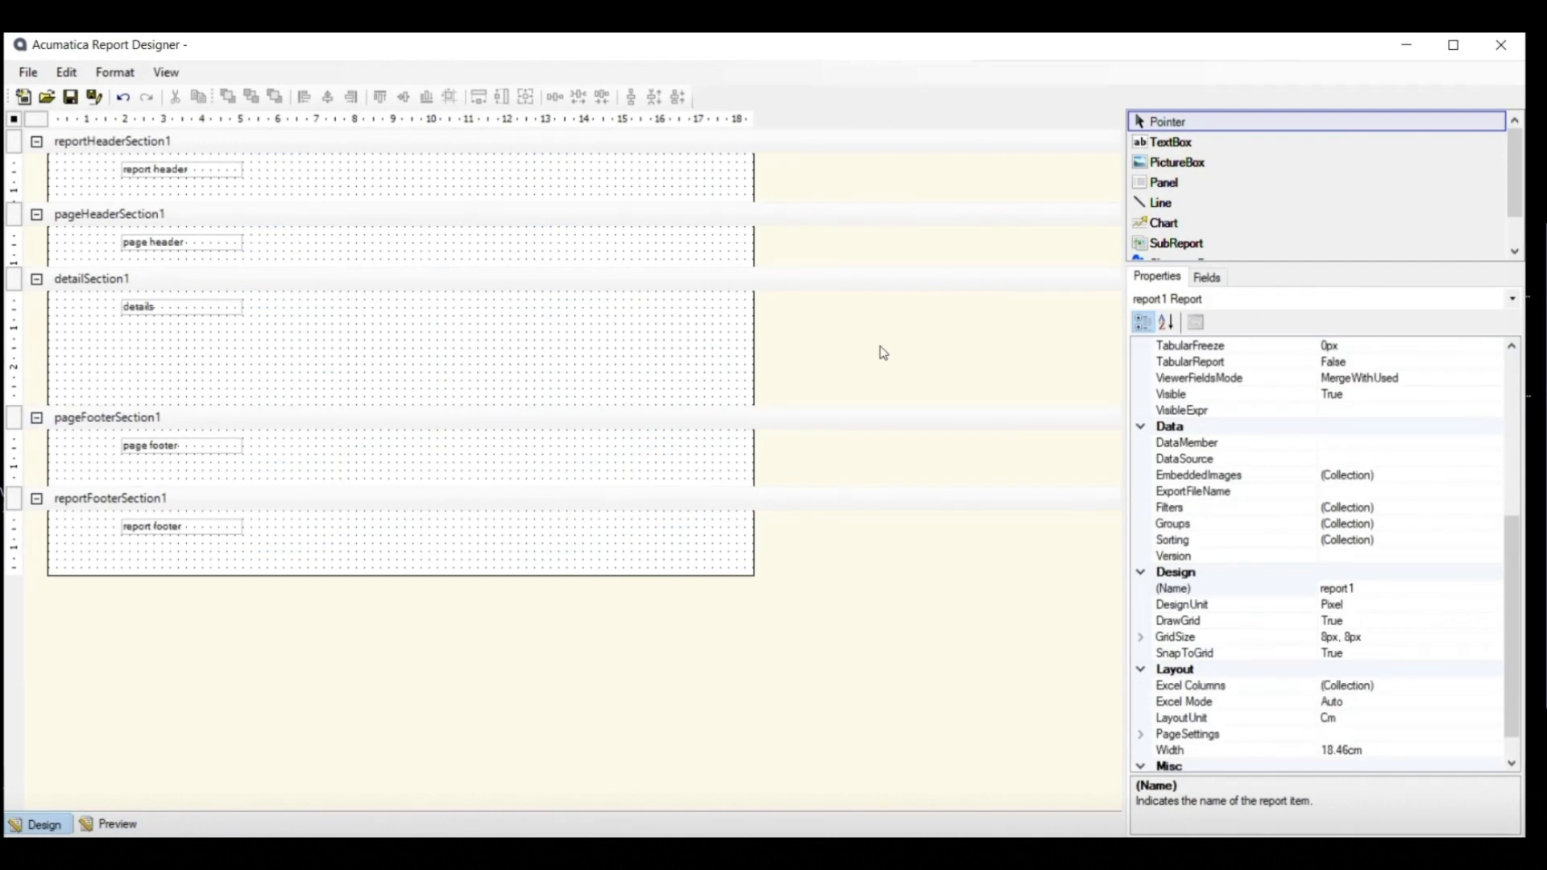
pyautogui.rightClick(891, 353)
pyautogui.click(990, 563)
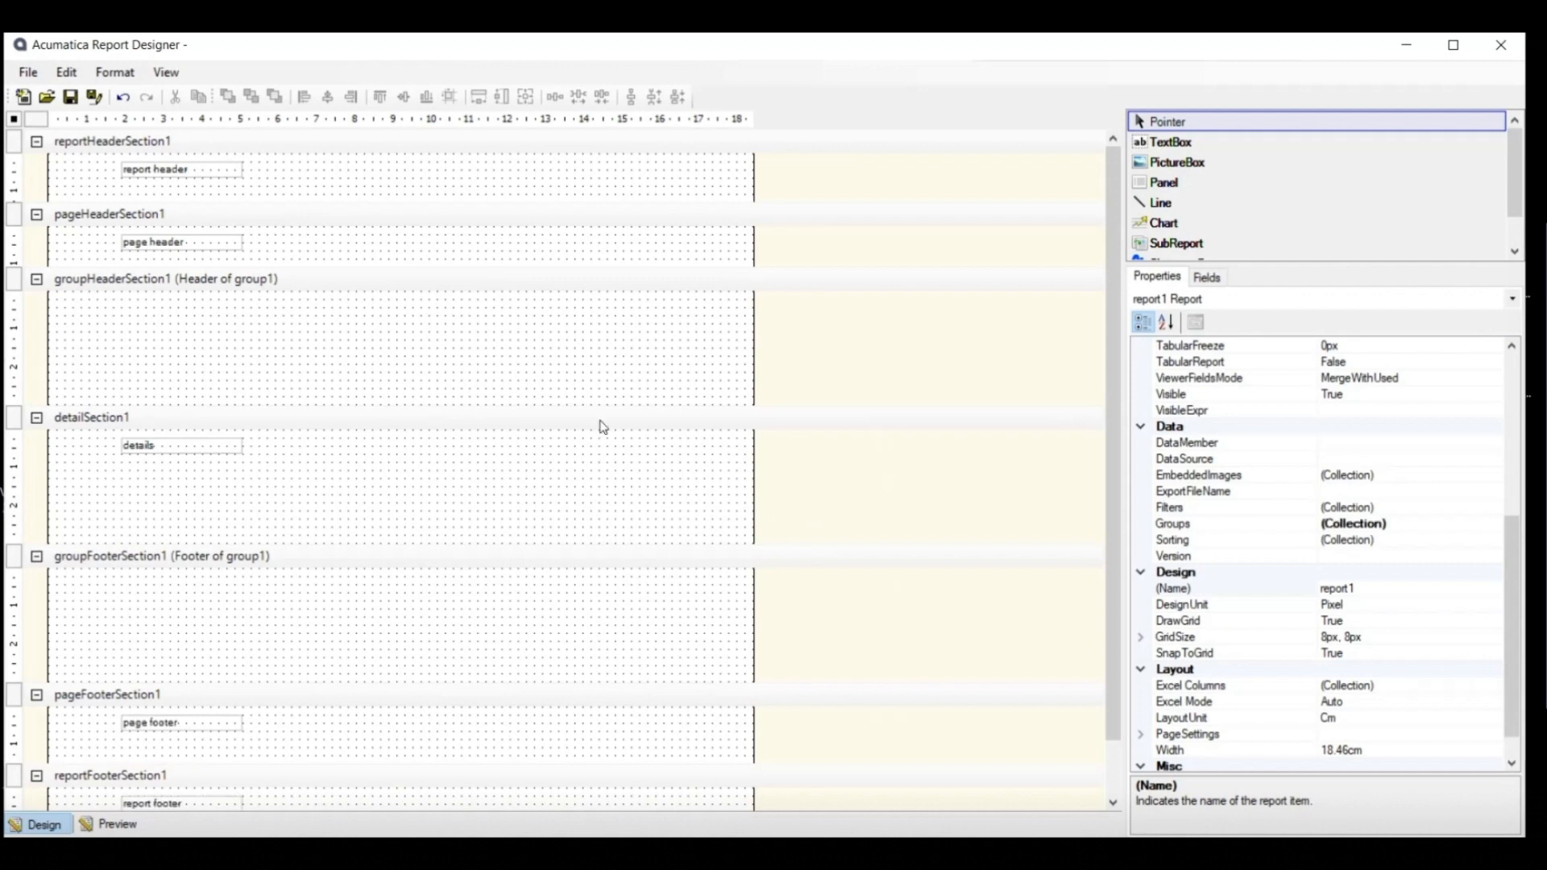
pyautogui.scroll(-1, 593, 449)
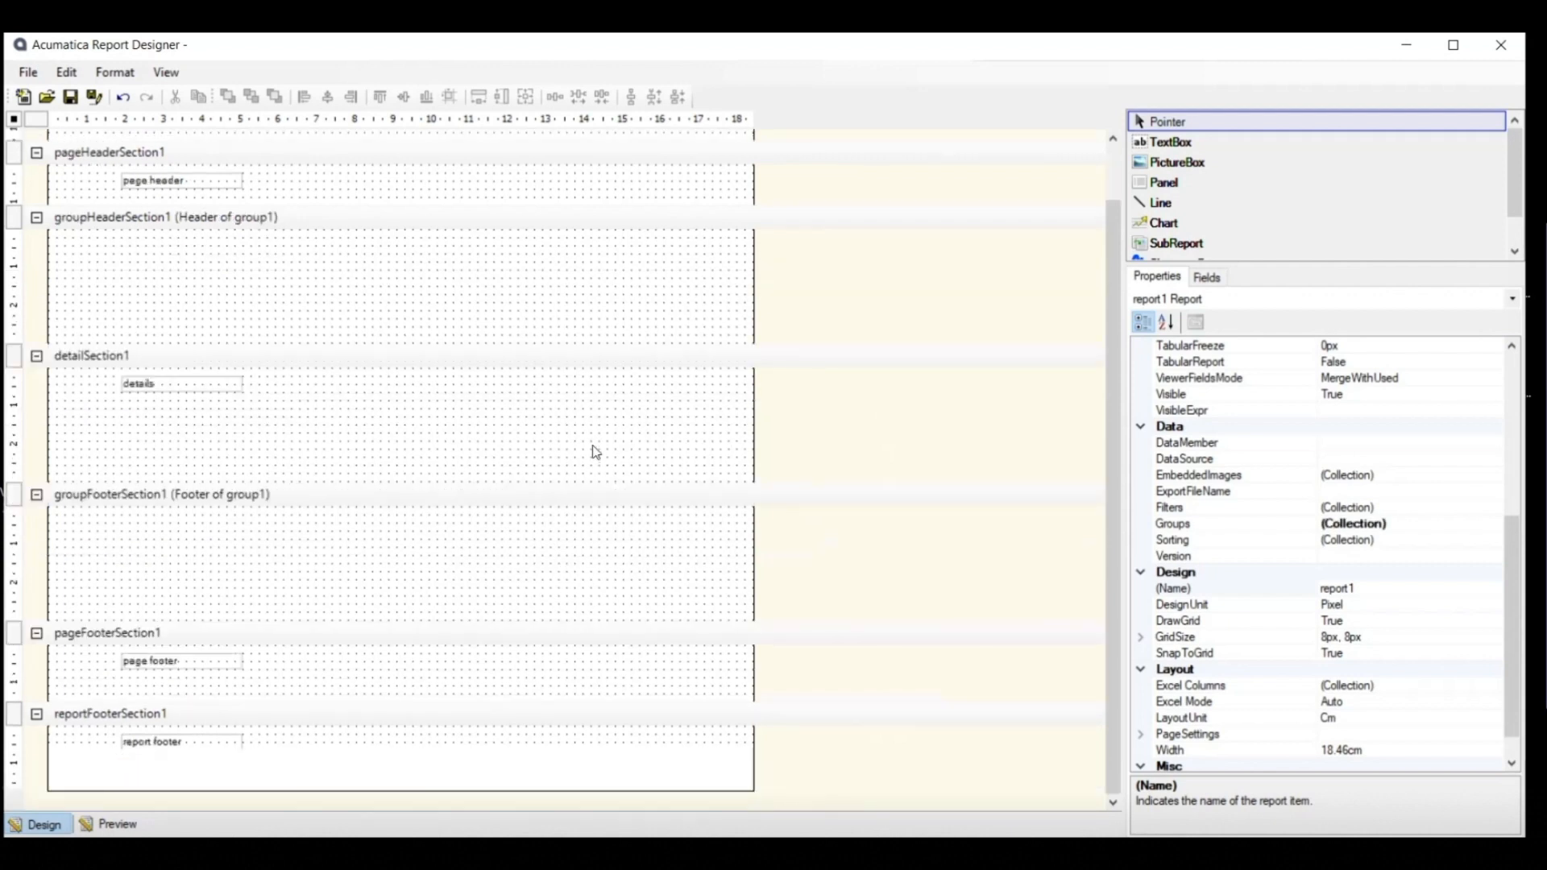
pyautogui.click(171, 532)
pyautogui.click(229, 294)
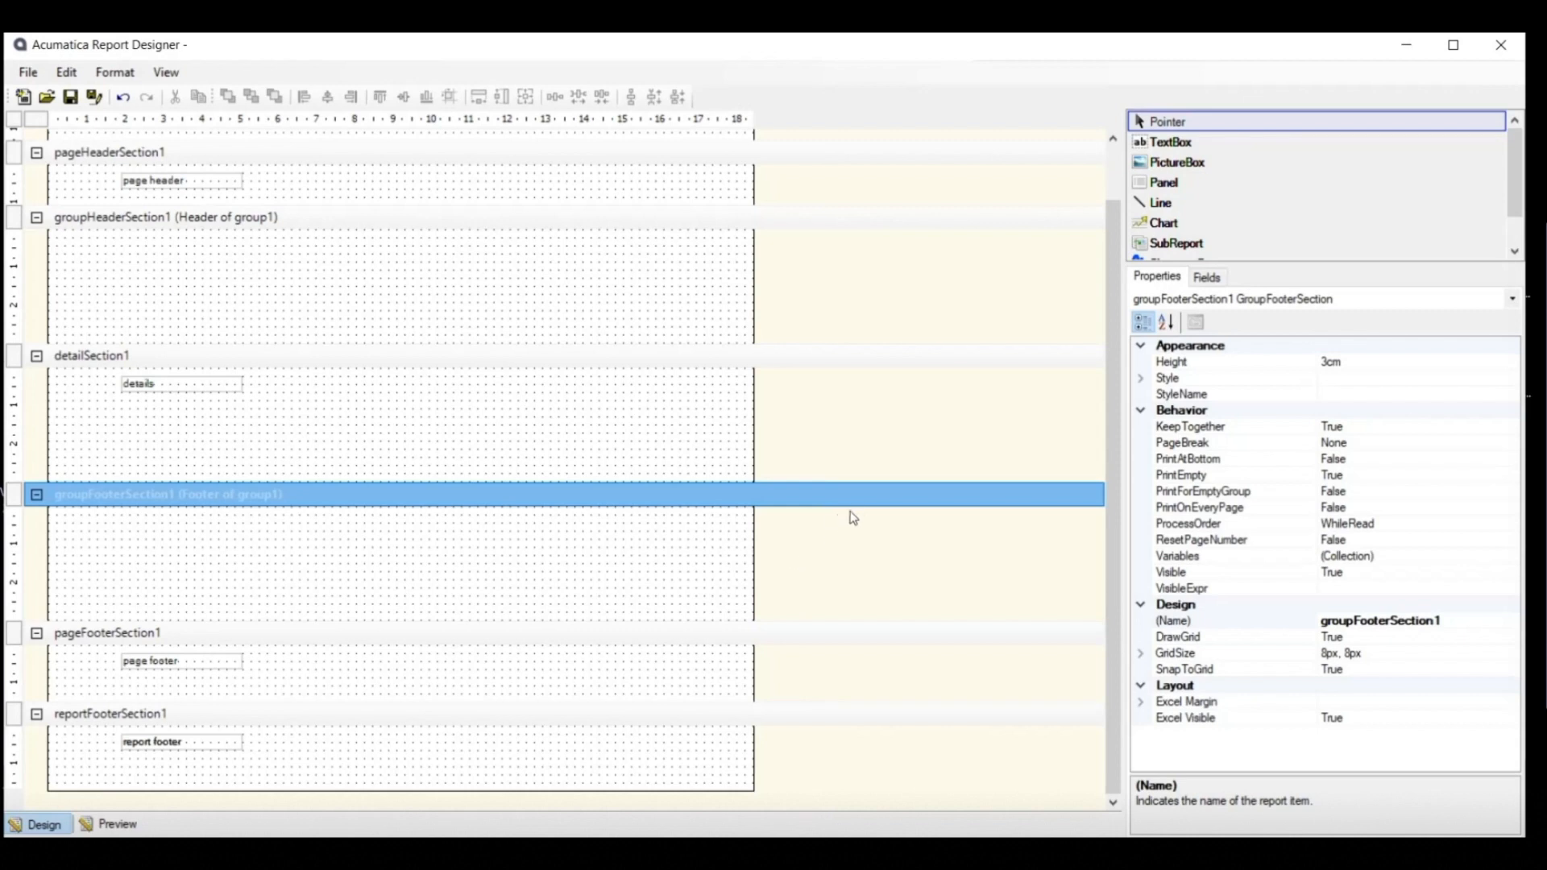
# Delete the report header section from the report.
pyautogui.rightClick(843, 517)
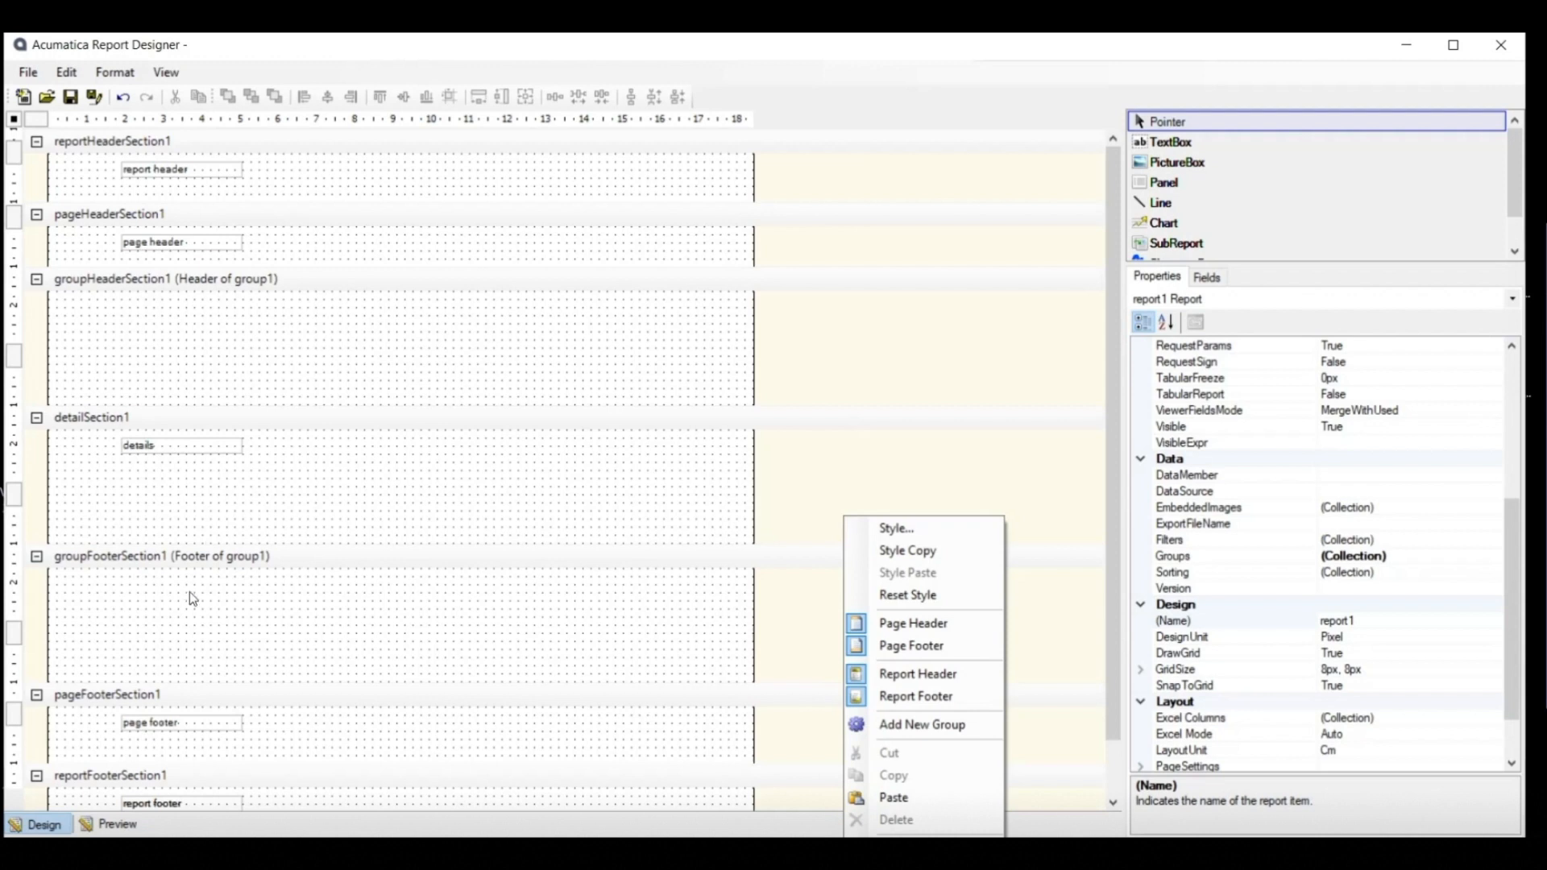
pyautogui.click(333, 145)
pyautogui.rightClick(333, 145)
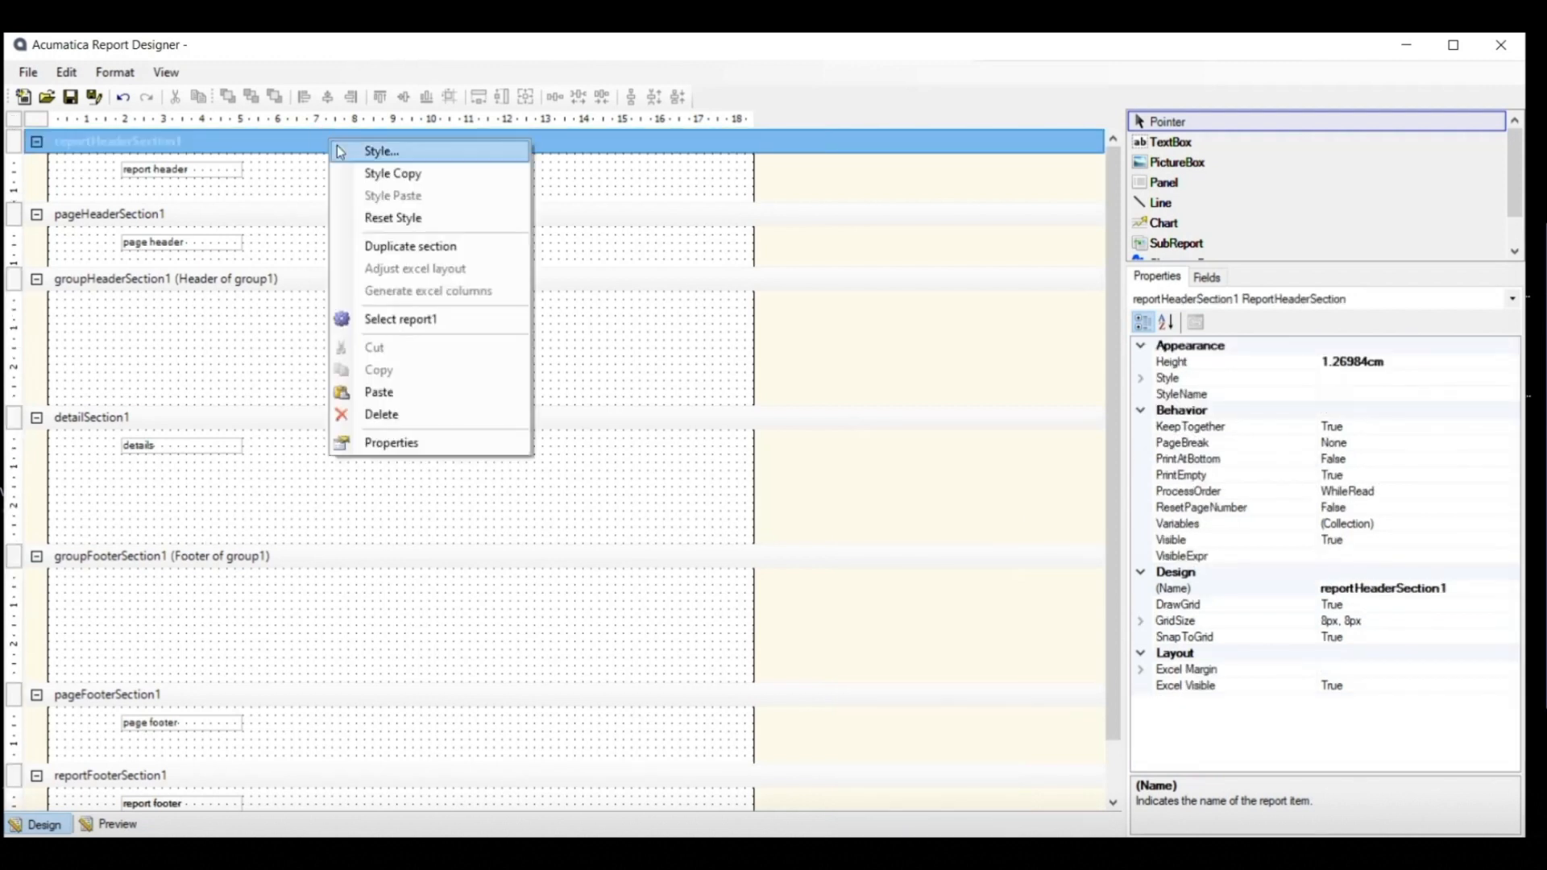
pyautogui.click(431, 412)
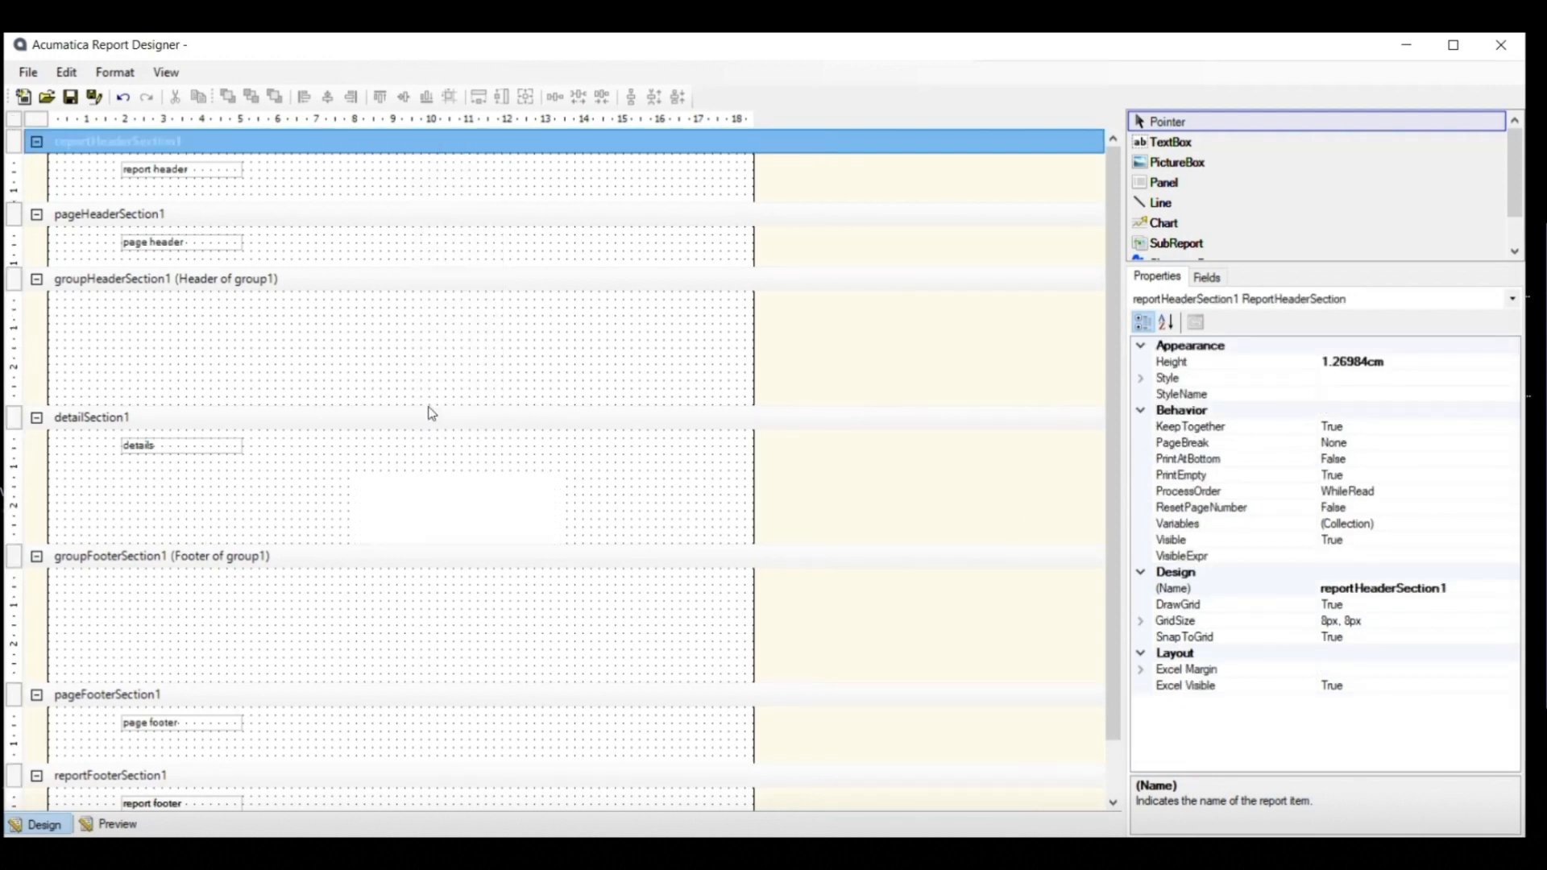
# Duplicate the page header section that contains the "page header" text box.
pyautogui.click(333, 151)
pyautogui.rightClick(333, 151)
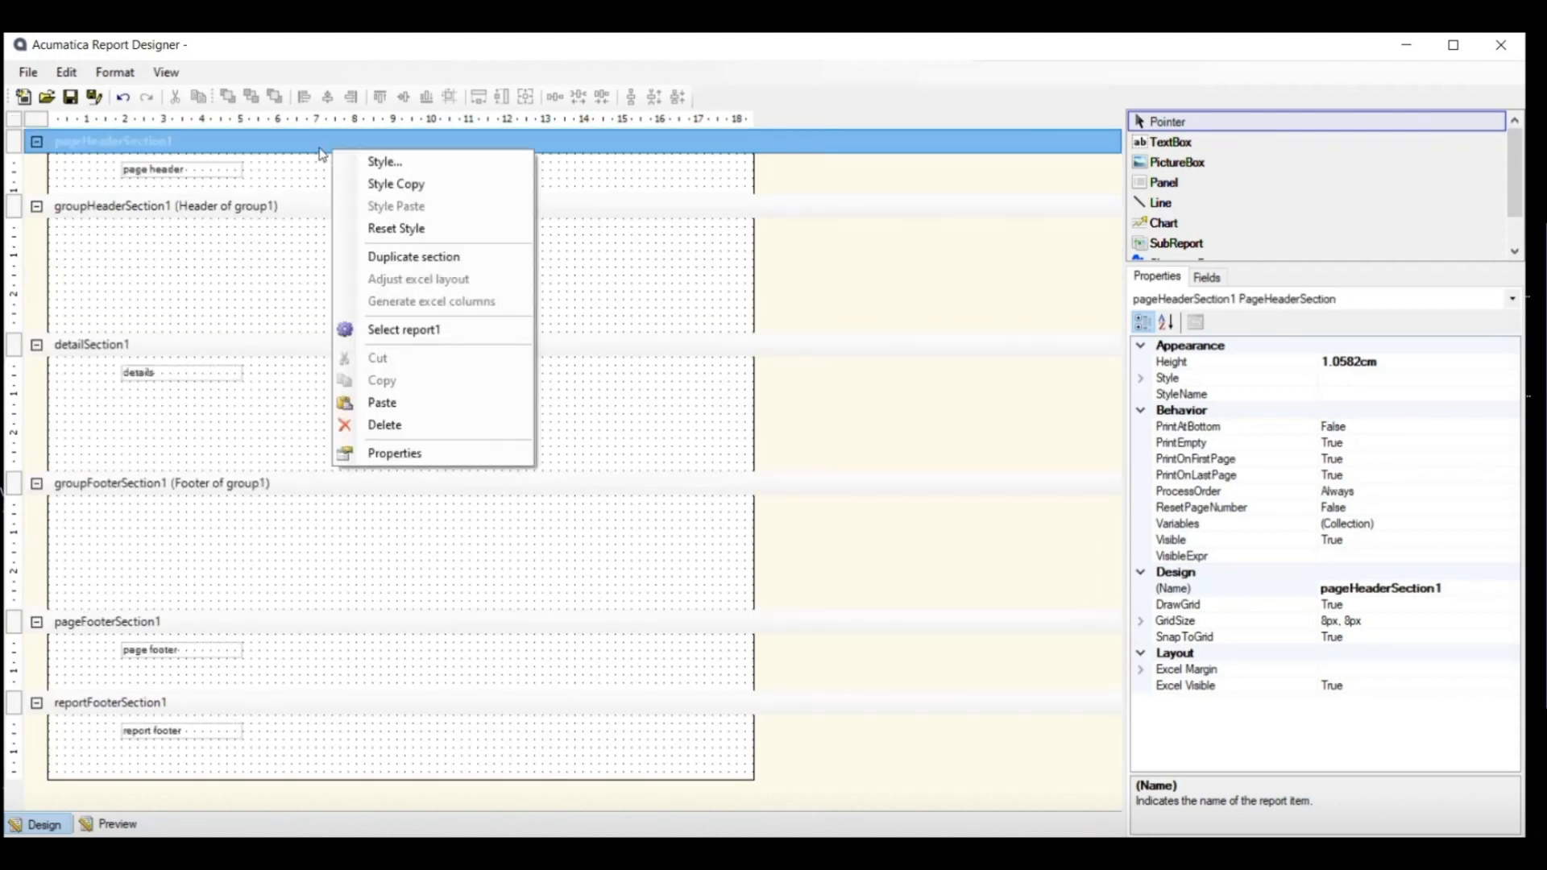
pyautogui.click(376, 257)
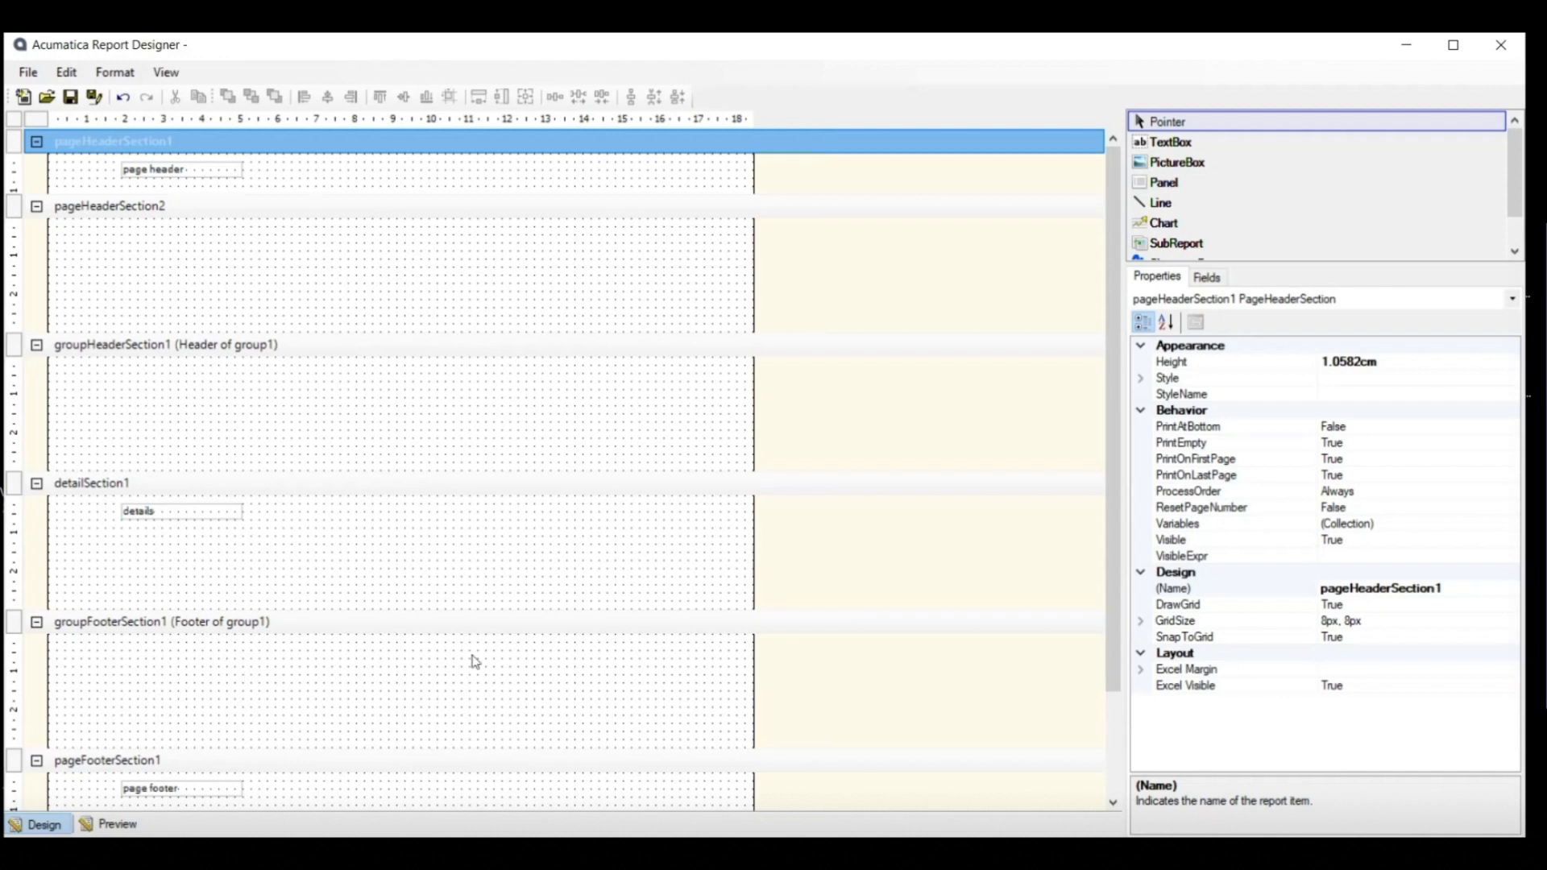
# Preview the report to check how the page header section with the "page header" text box prints, and return to the design.
pyautogui.click(310, 168)
pyautogui.click(95, 826)
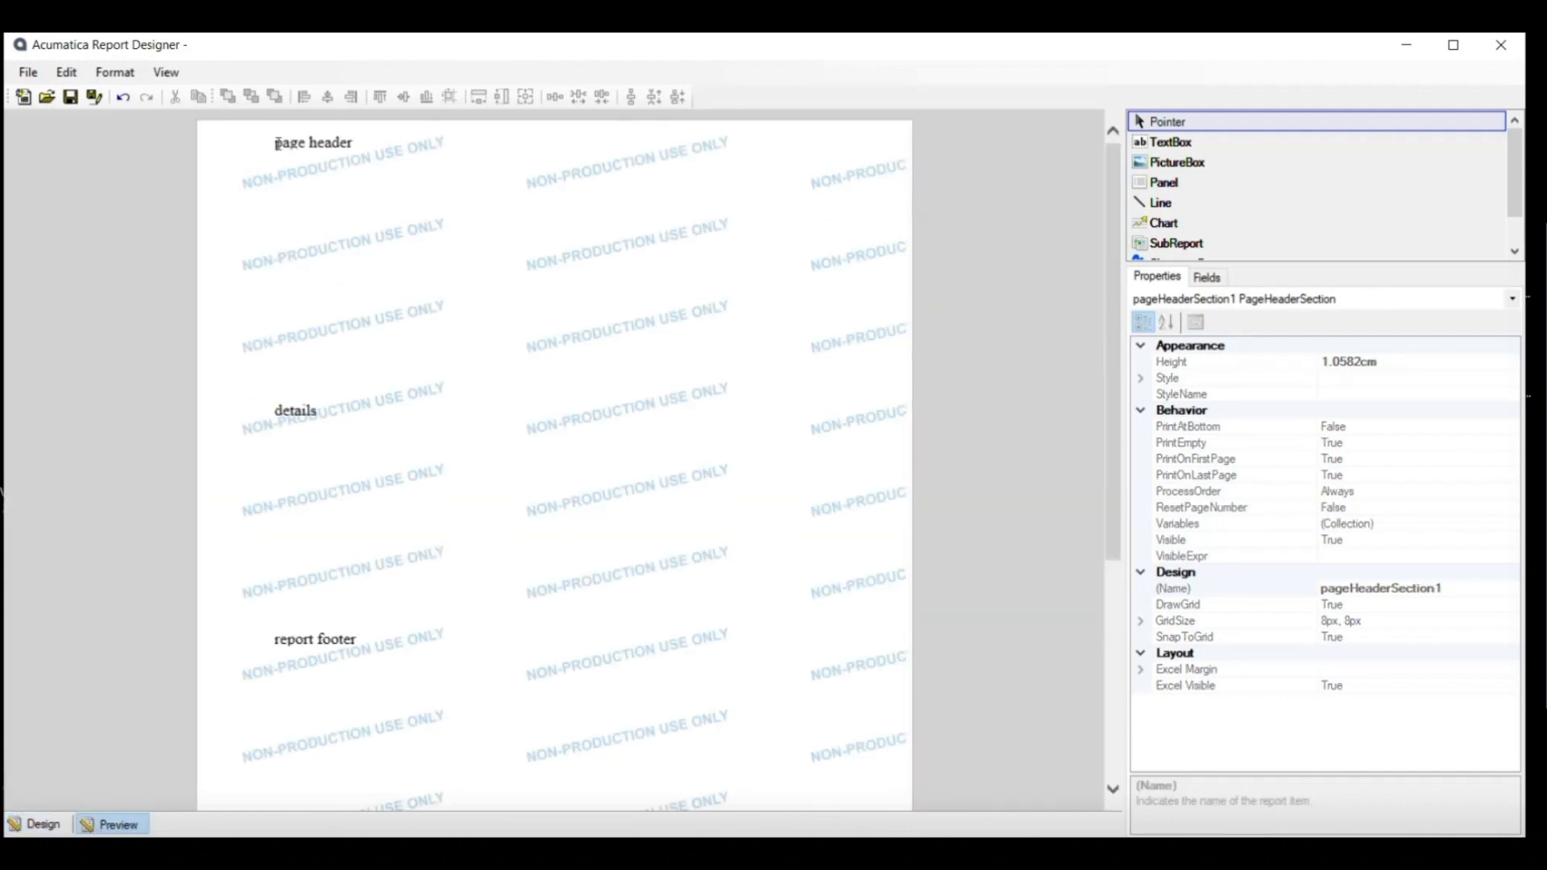
pyautogui.click(45, 824)
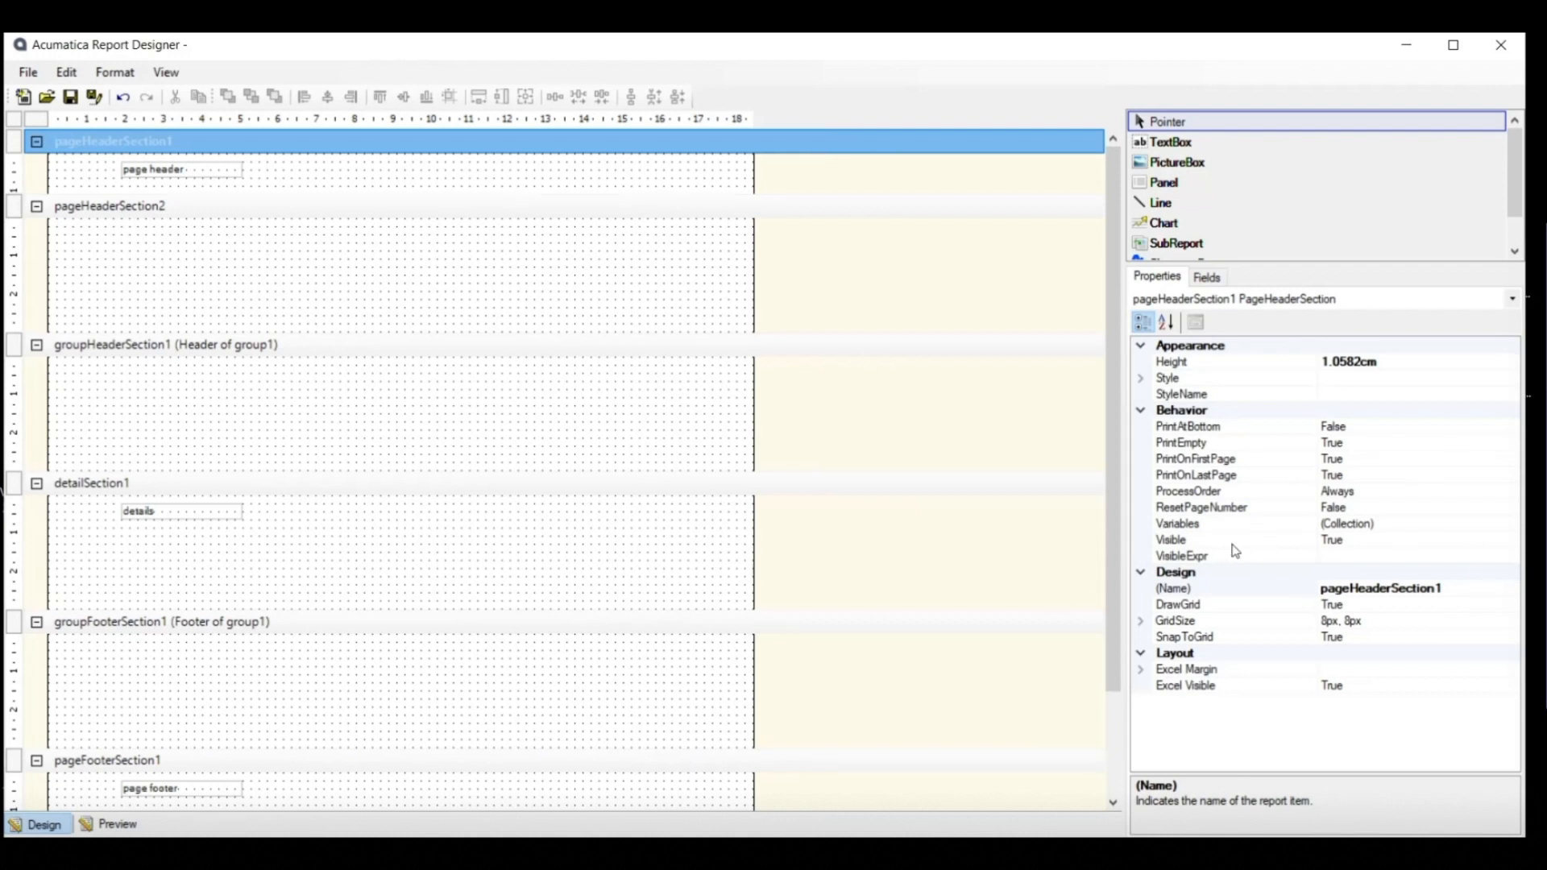
# Set the Visible property of pageHeaderSection1 to False and check the effect in the report preview.
pyautogui.click(1355, 541)
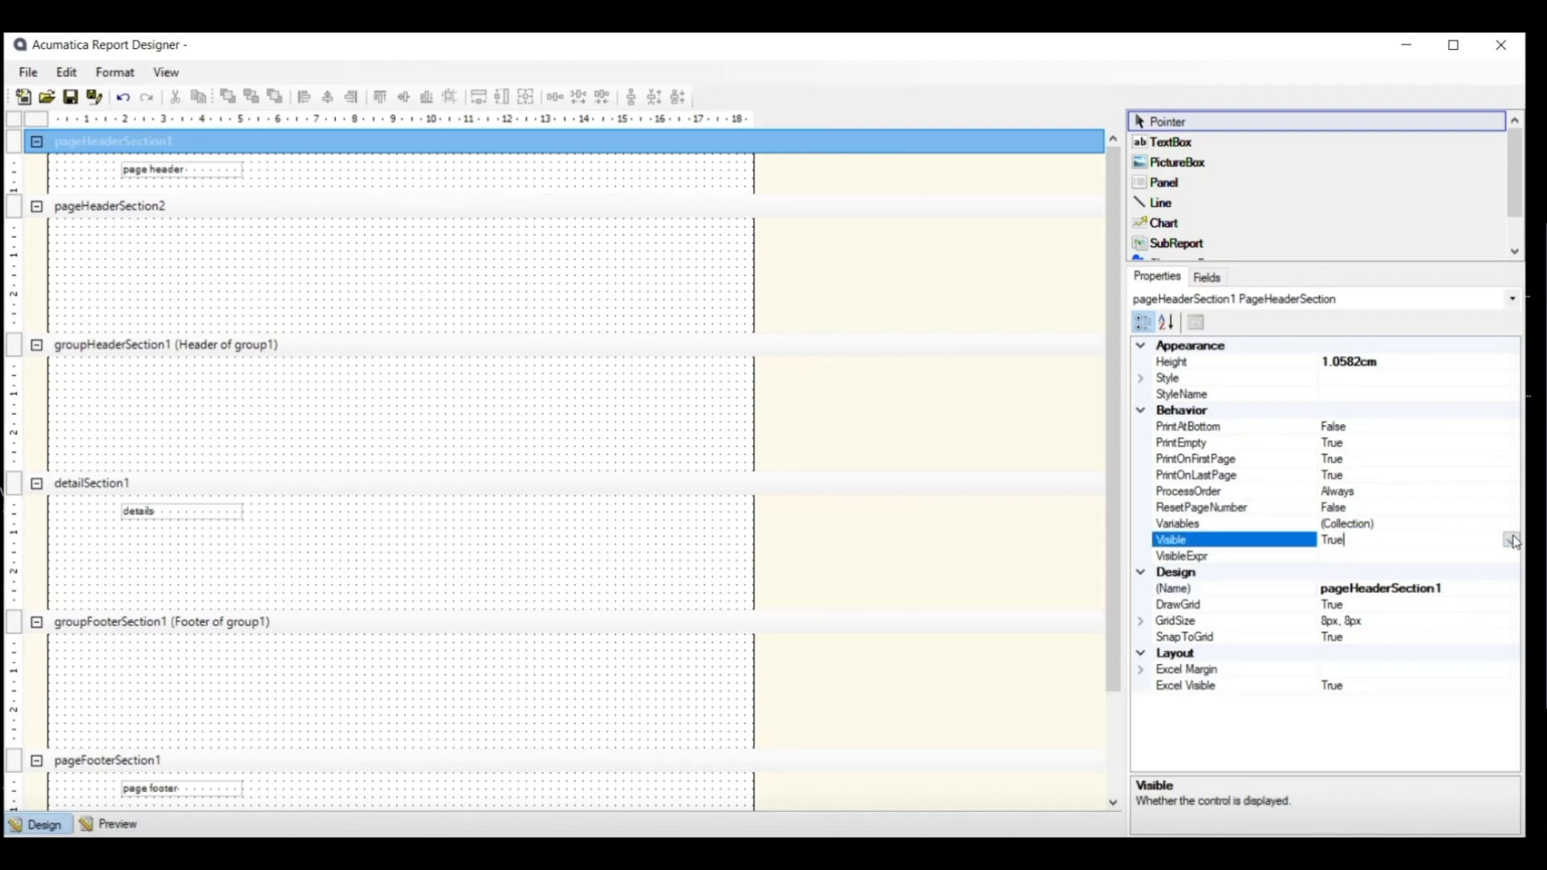
pyautogui.click(1397, 545)
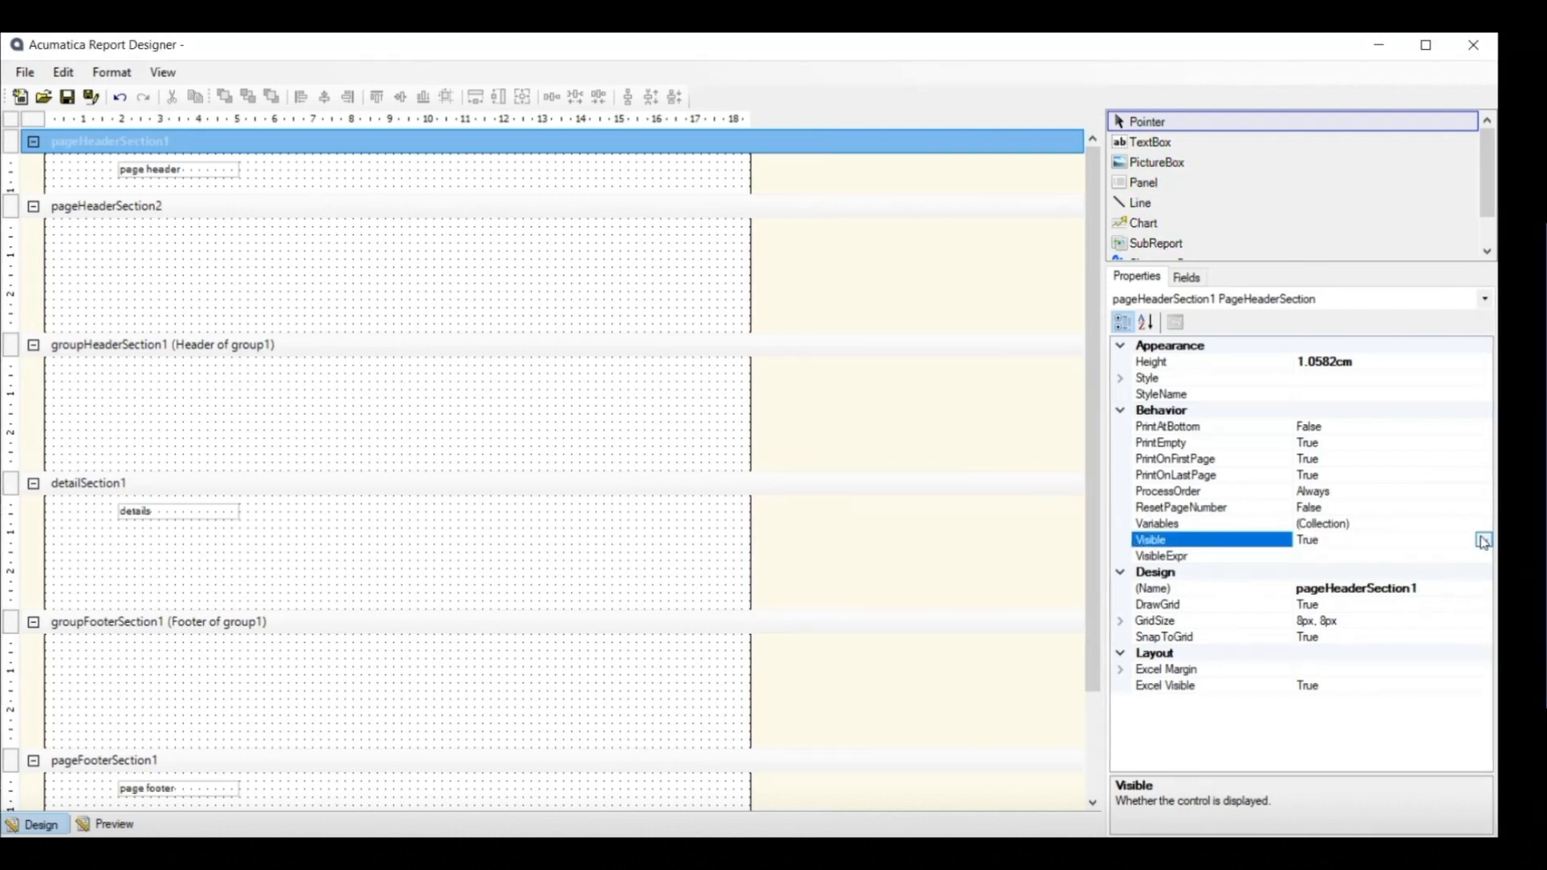
pyautogui.click(1482, 542)
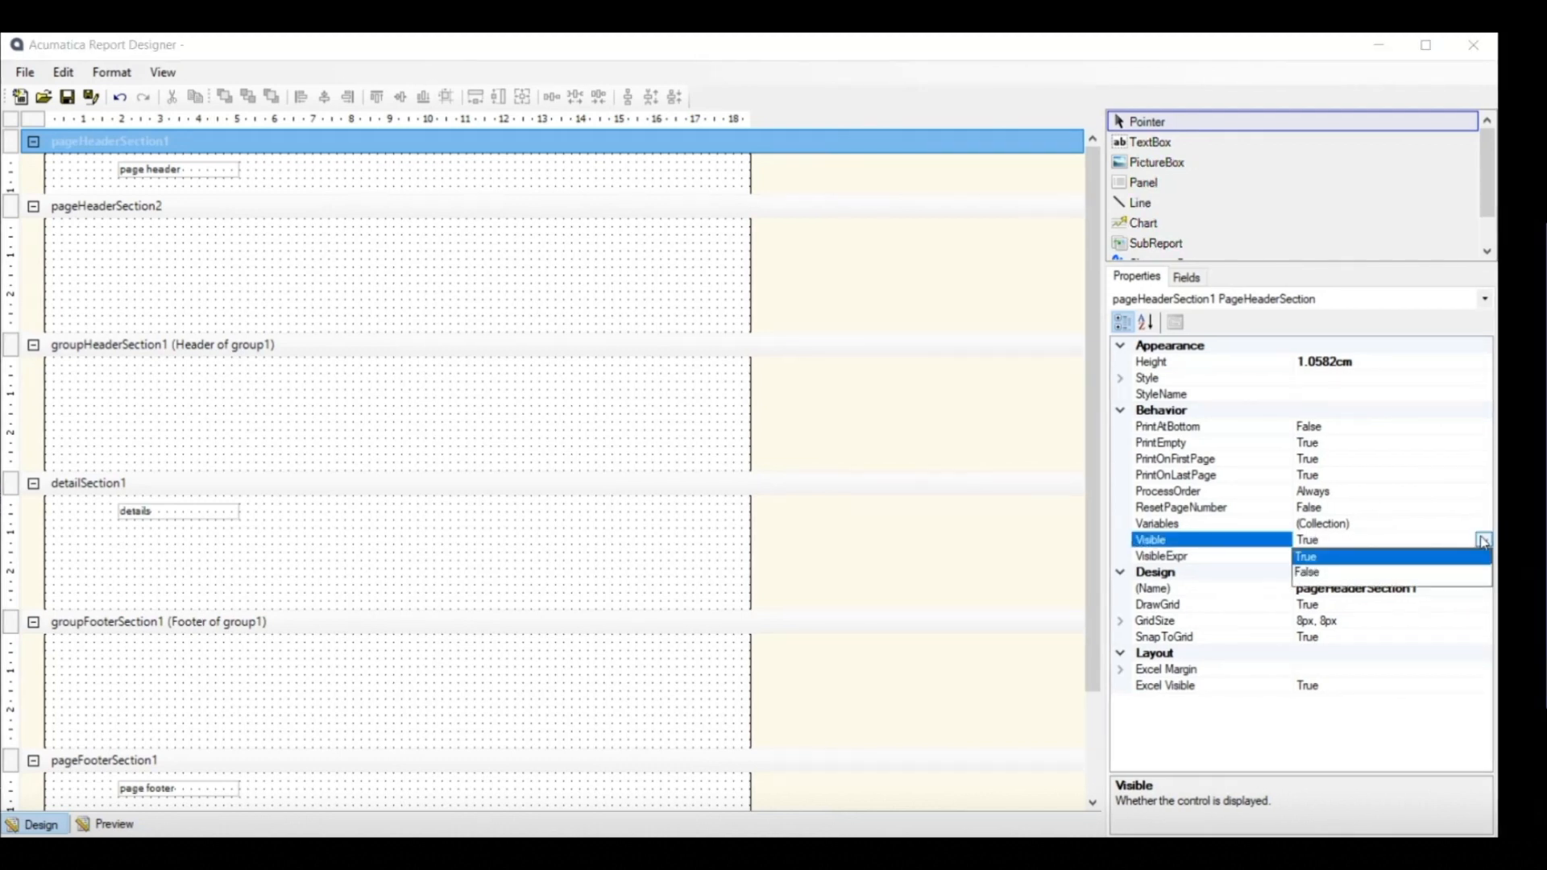
pyautogui.click(1476, 577)
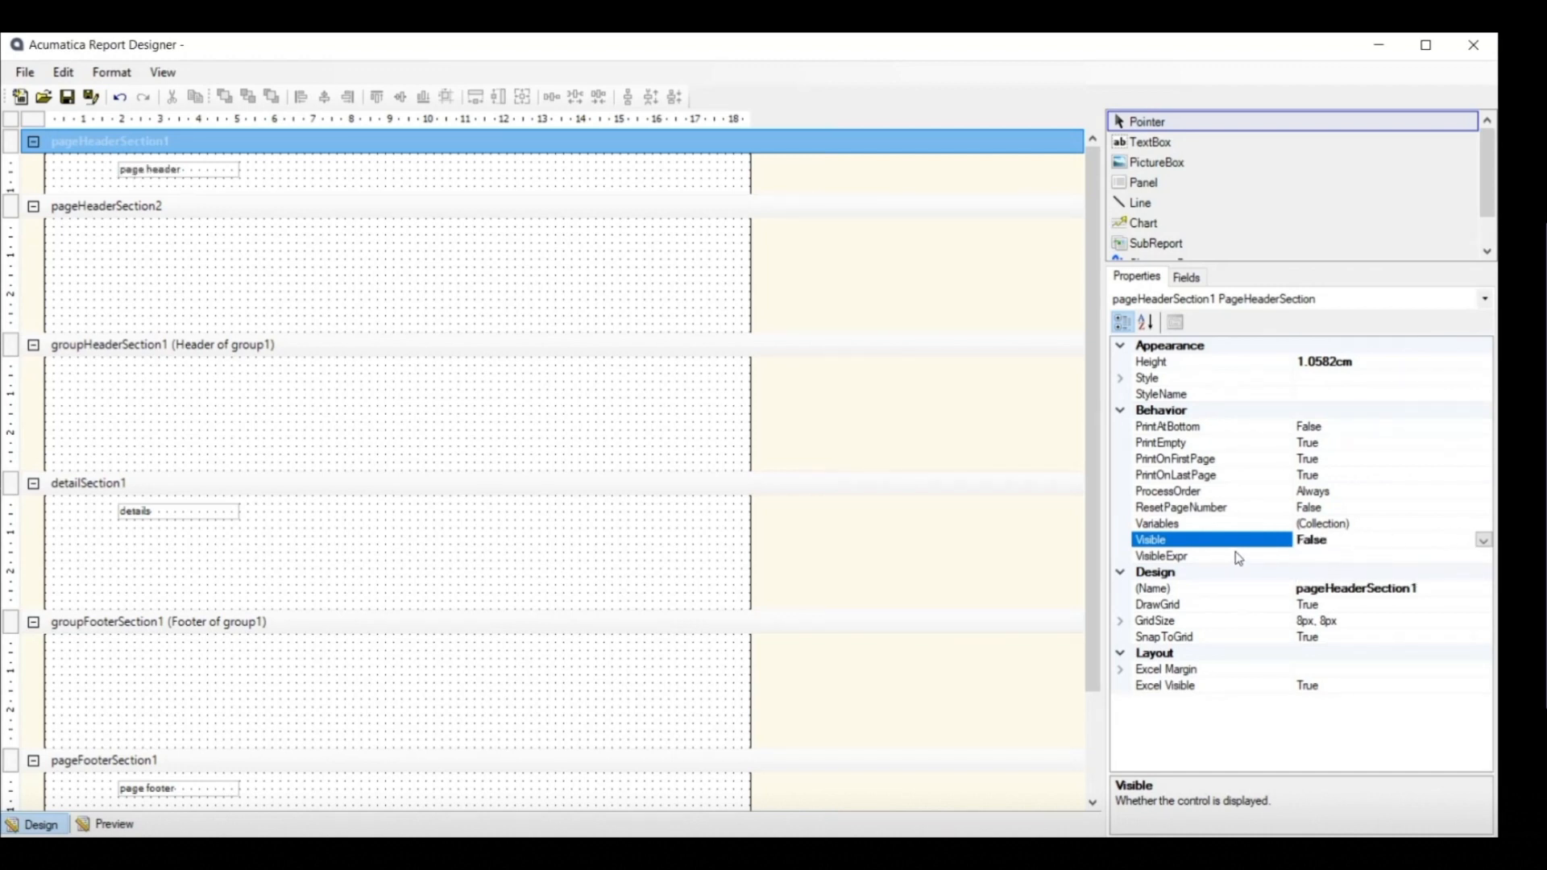
pyautogui.click(1340, 556)
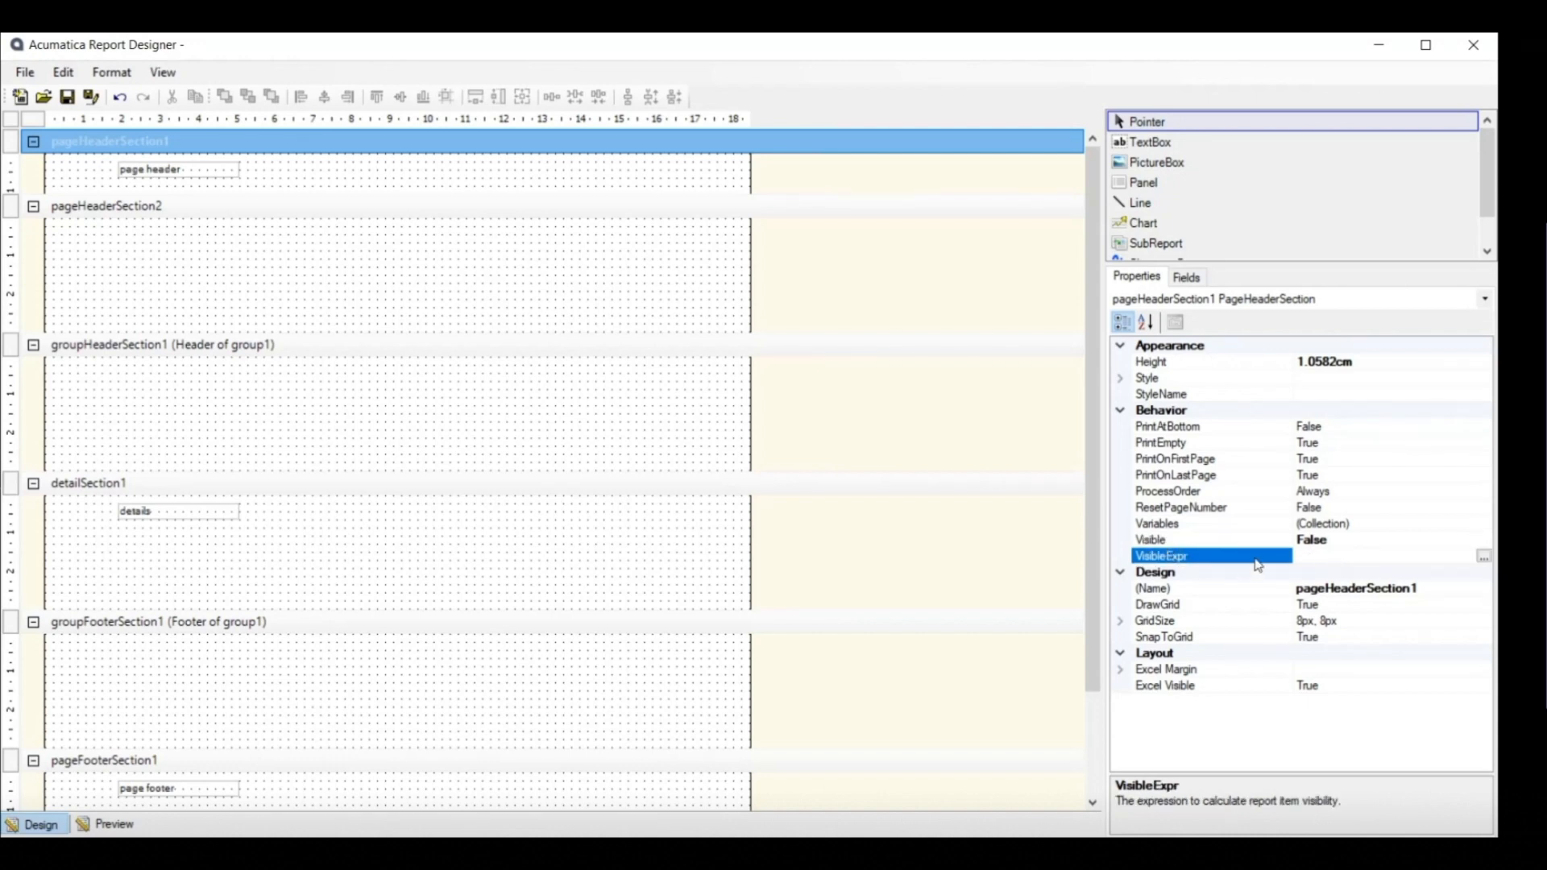
pyautogui.click(1357, 538)
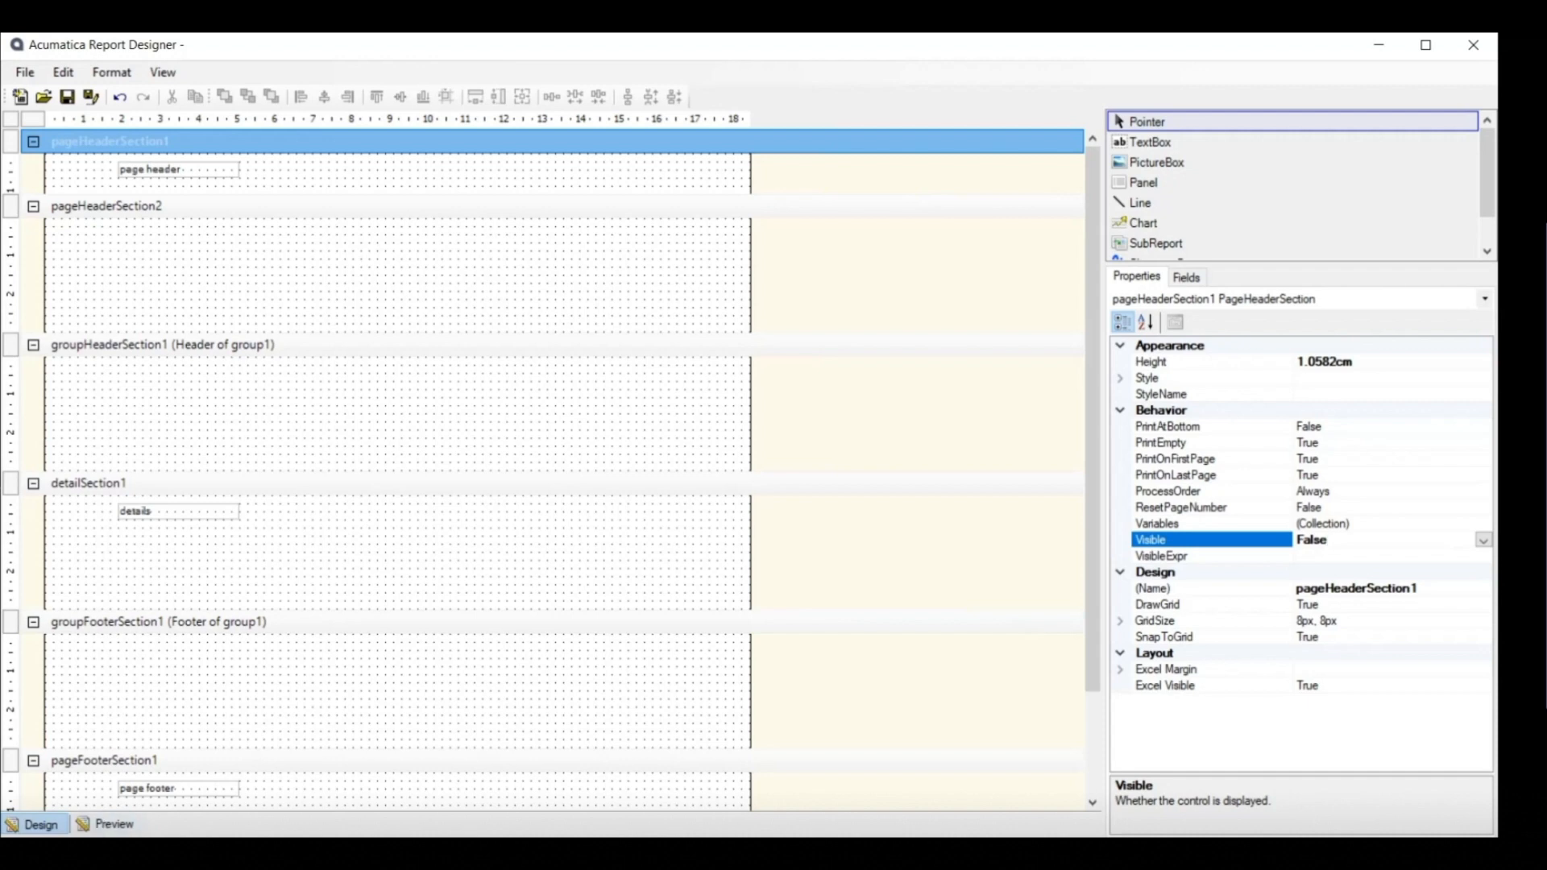
pyautogui.click(99, 827)
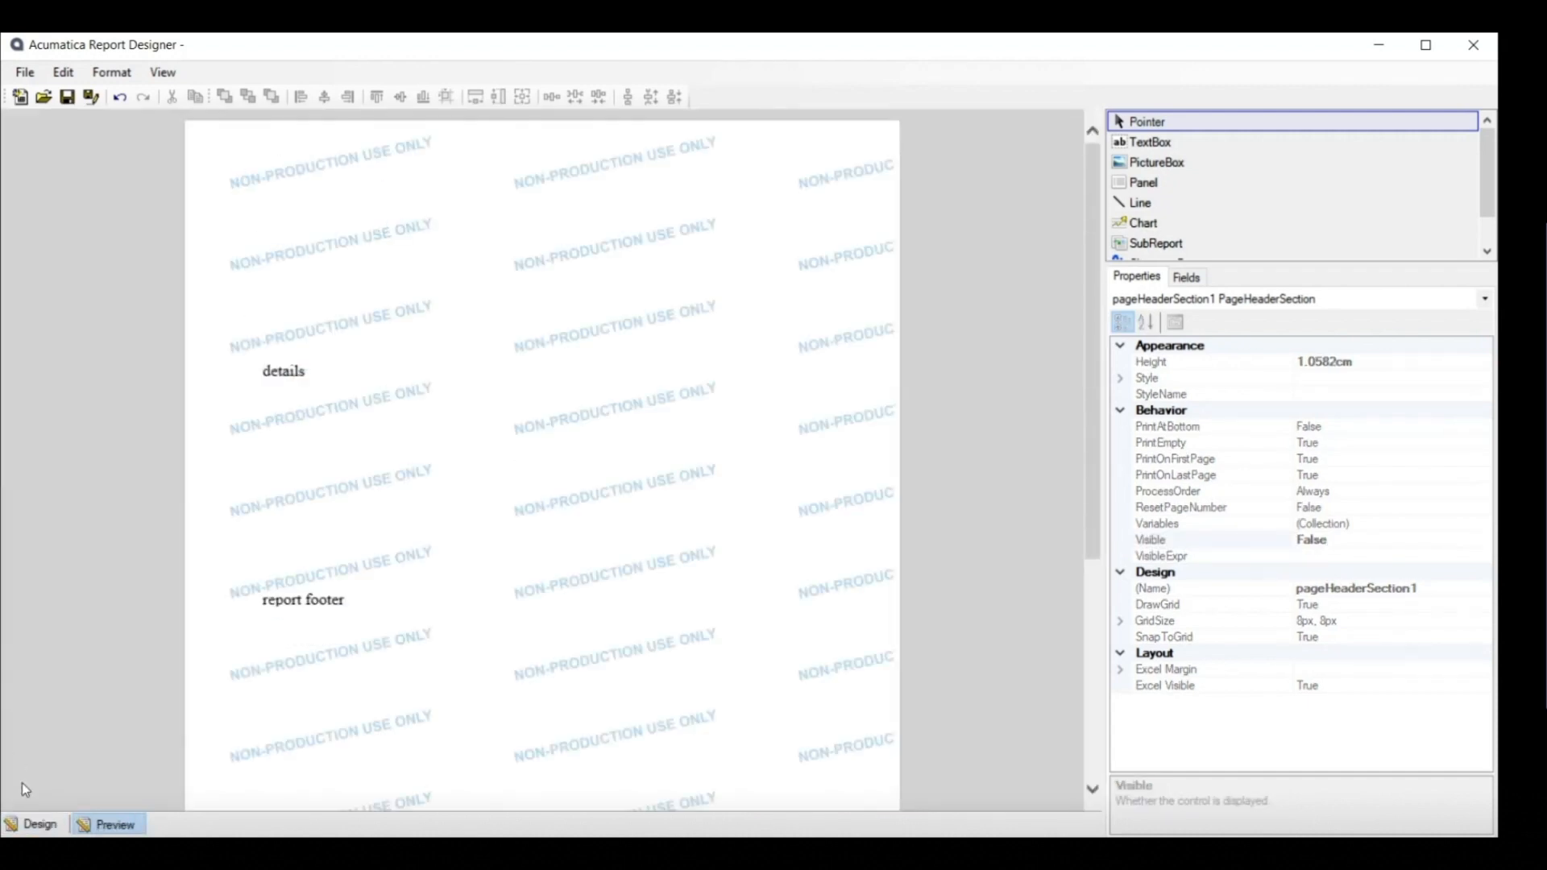
pyautogui.click(37, 823)
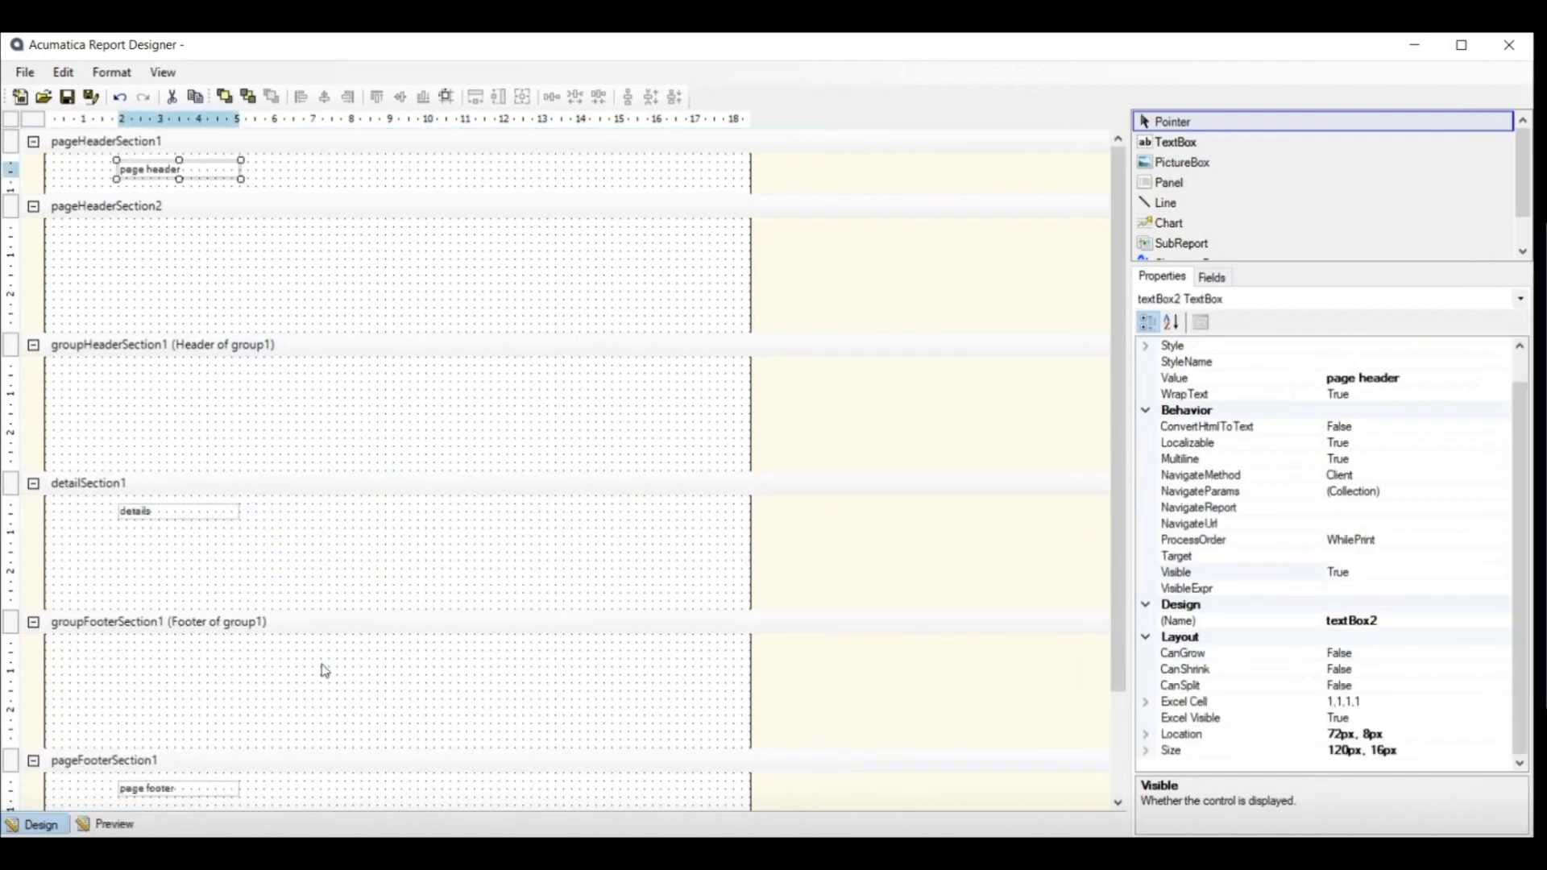